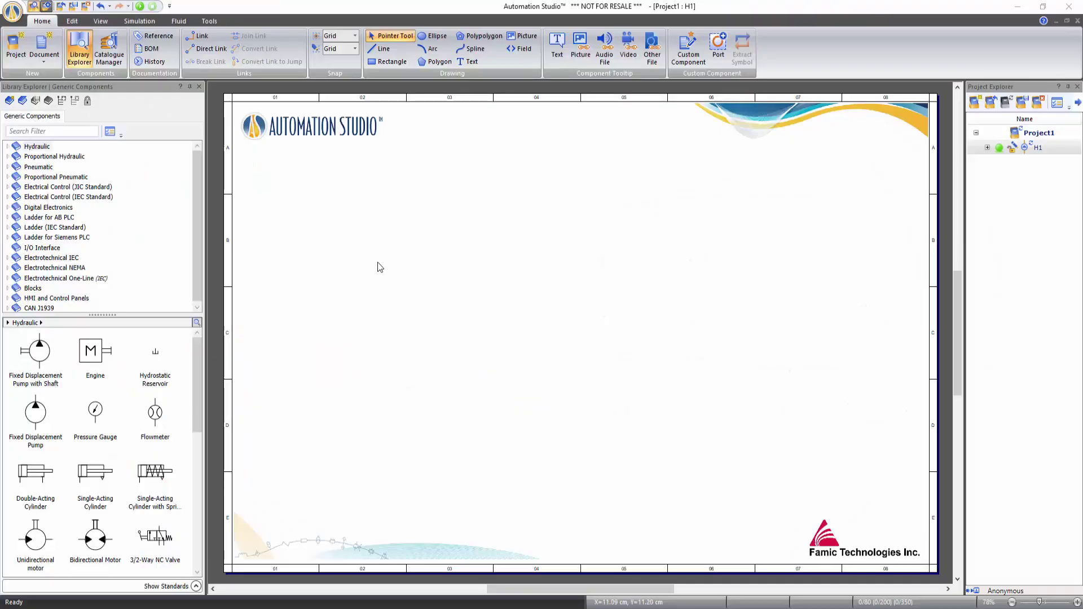
# - Place a Fixed Displacement Pump with Shaft on the schematic, with an Engine to its left and a Hydrostatic Reservoir below it
pyautogui.click(39, 148)
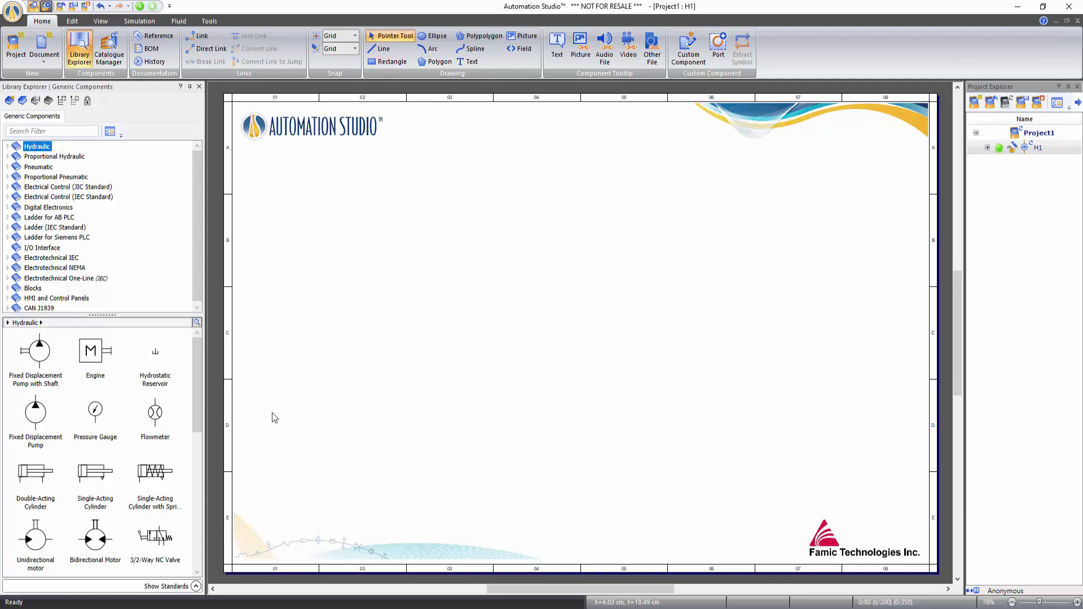
pyautogui.click(42, 359)
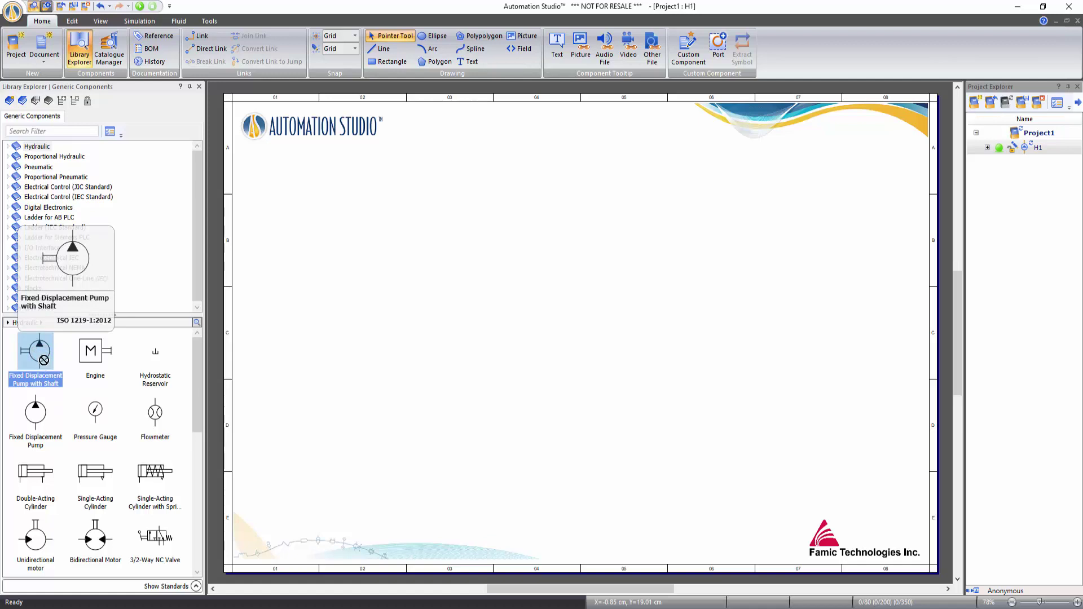
pyautogui.moveTo(42, 360); pyautogui.dragTo(447, 385)
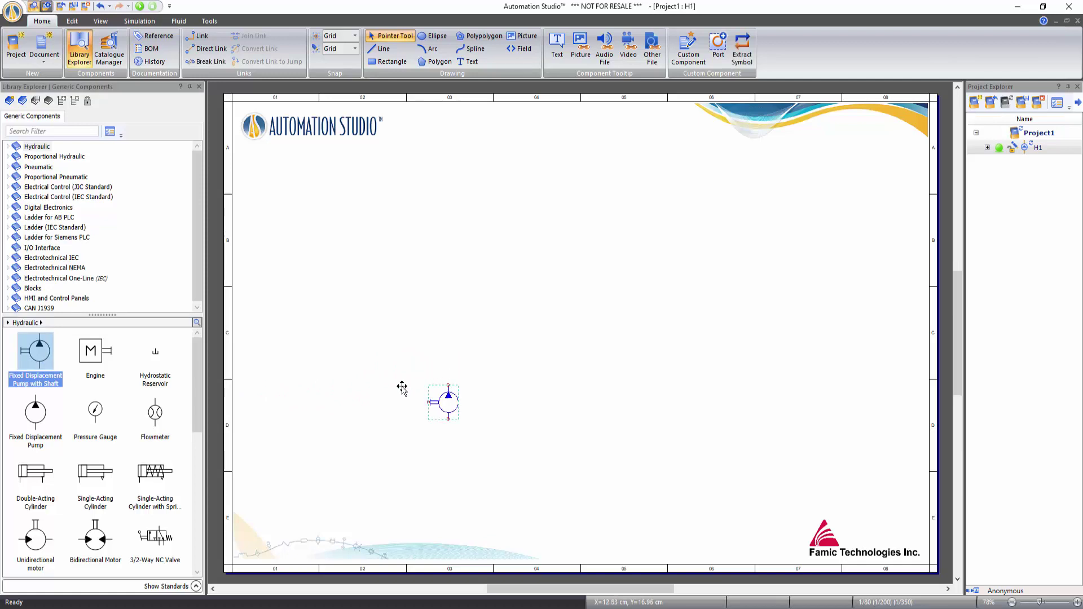
pyautogui.moveTo(90, 353); pyautogui.dragTo(388, 394)
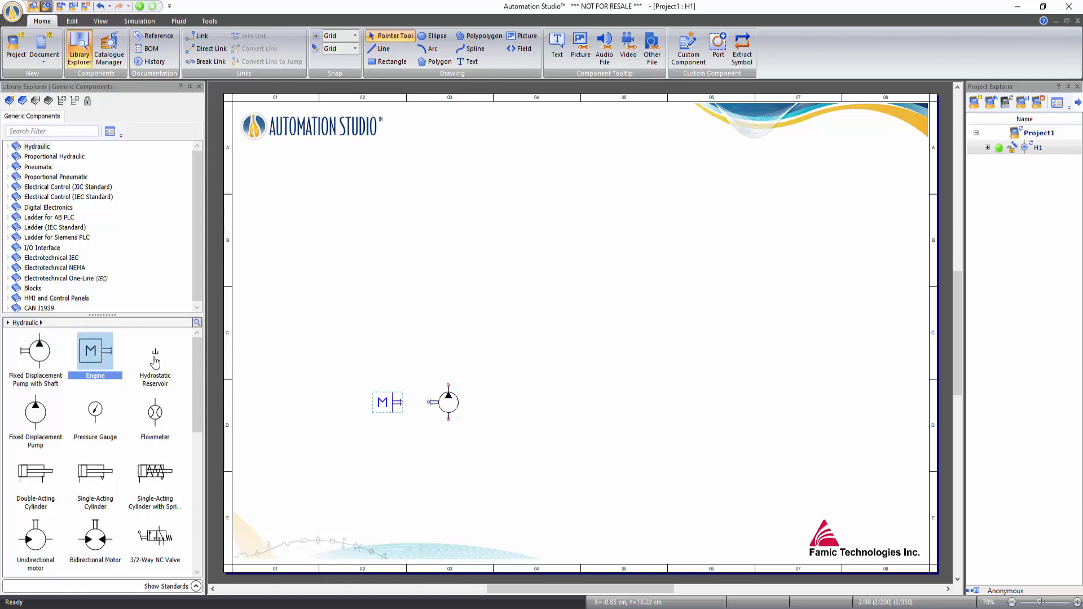
pyautogui.moveTo(155, 354); pyautogui.dragTo(450, 455)
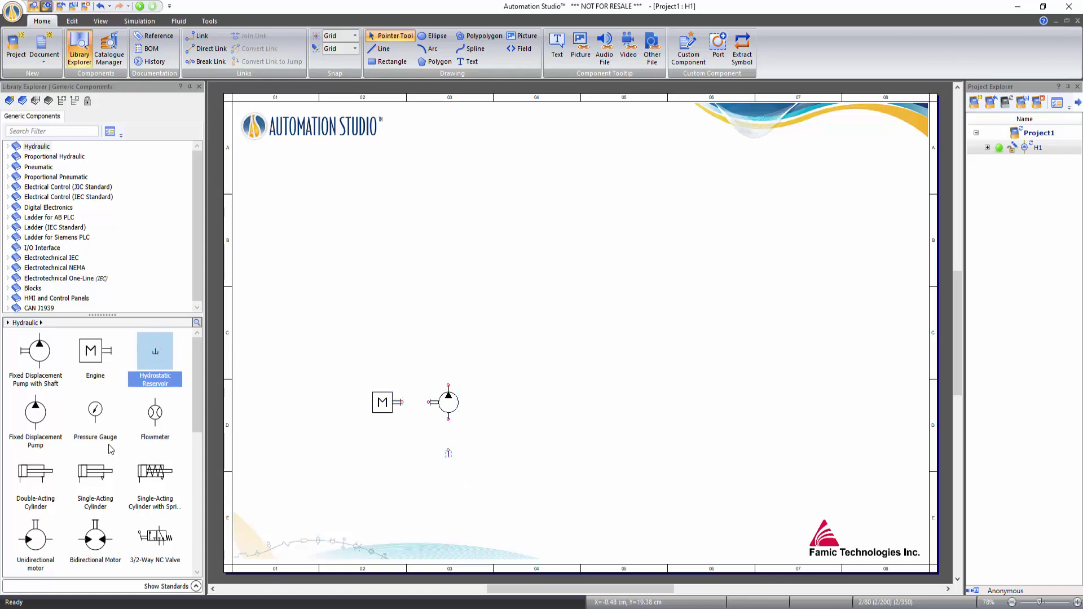
# - Add a Double-Acting Cylinder above the pump, a lever-operated spring-return 4/2 valve between them, and a Pressure Relief Valve (ISO 1219-1:1991) above the engine
pyautogui.moveTo(36, 472); pyautogui.dragTo(453, 251)
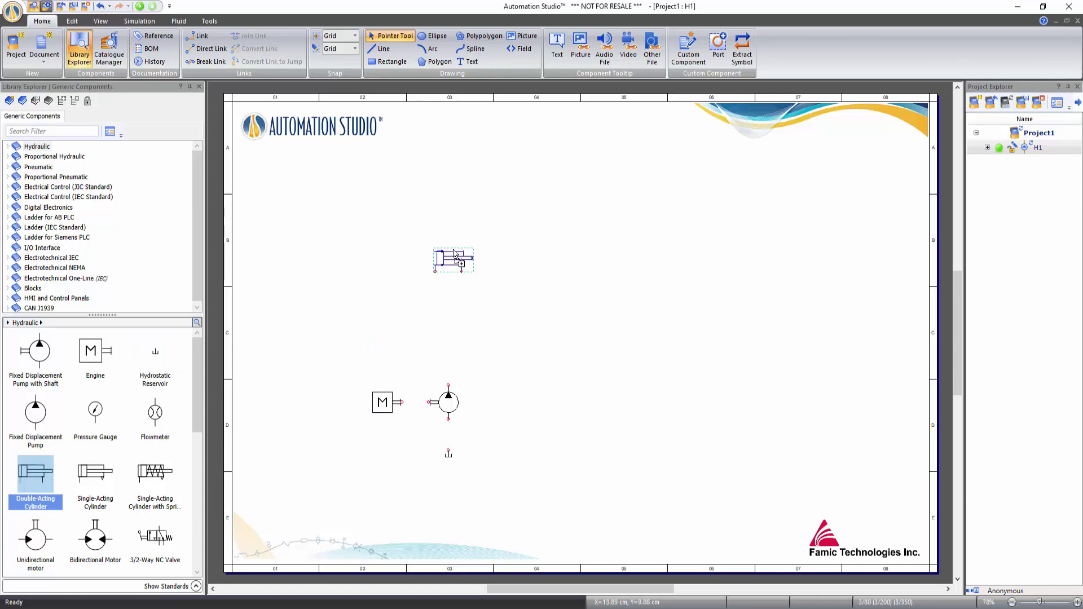
pyautogui.moveTo(198, 396); pyautogui.dragTo(198, 448)
pyautogui.moveTo(35, 462); pyautogui.dragTo(445, 308)
pyautogui.moveTo(199, 463); pyautogui.dragTo(195, 564)
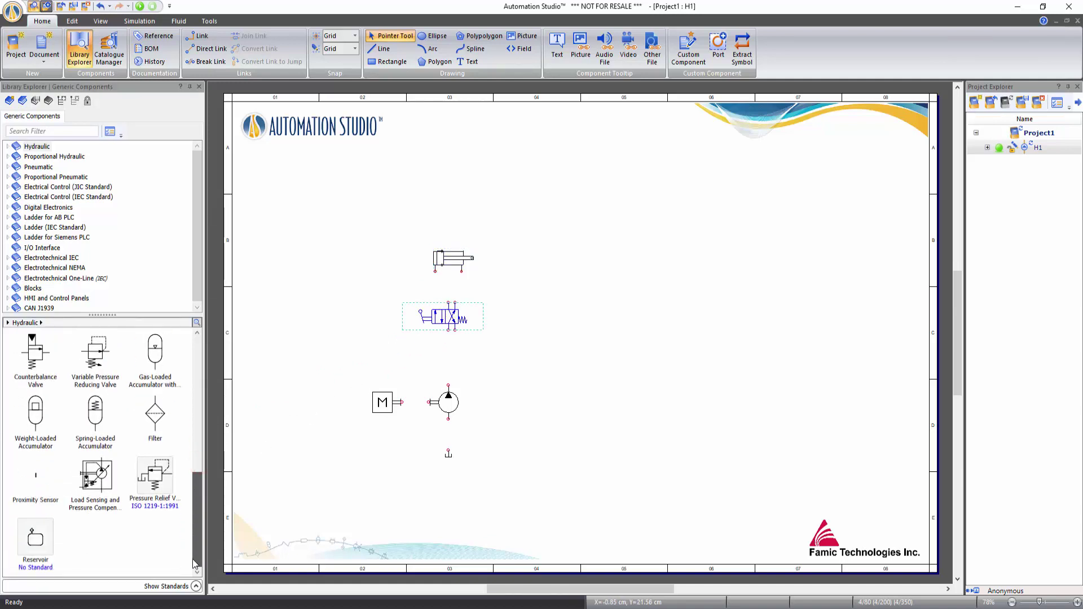
pyautogui.moveTo(156, 476); pyautogui.dragTo(392, 340)
pyautogui.click(559, 404)
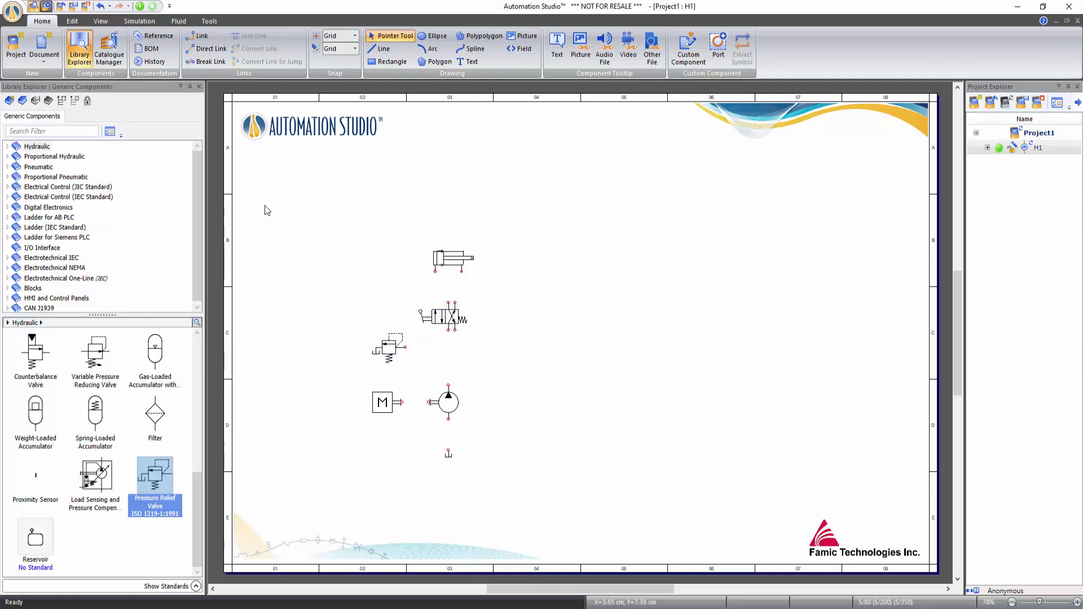
# - Examine the schematic at different magnifications, as a whole page and fitted to all components, and pan across it
pyautogui.click(100, 22)
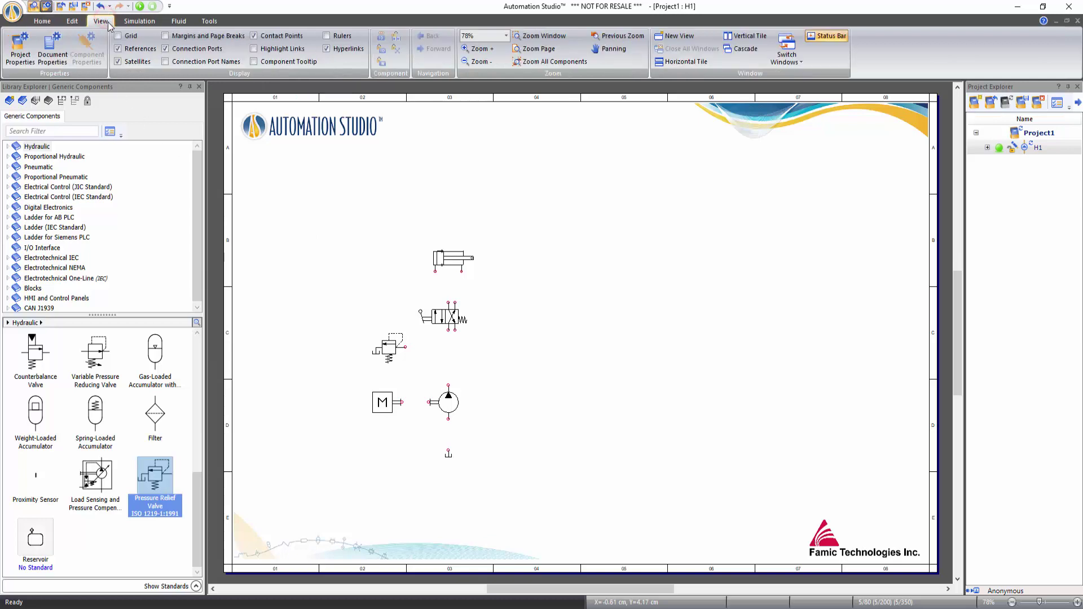
pyautogui.click(478, 49)
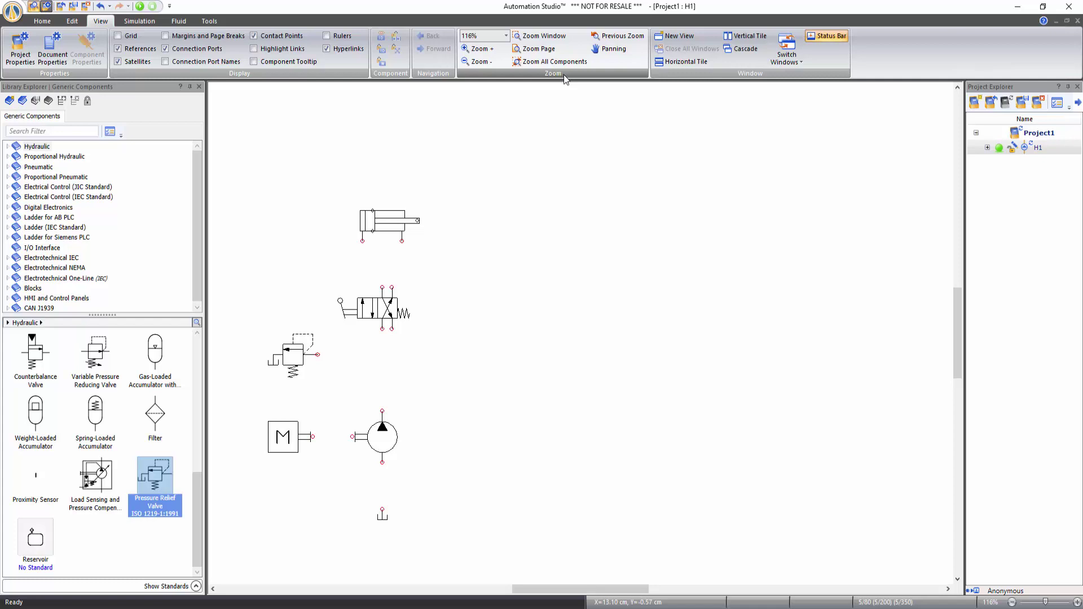
pyautogui.click(548, 49)
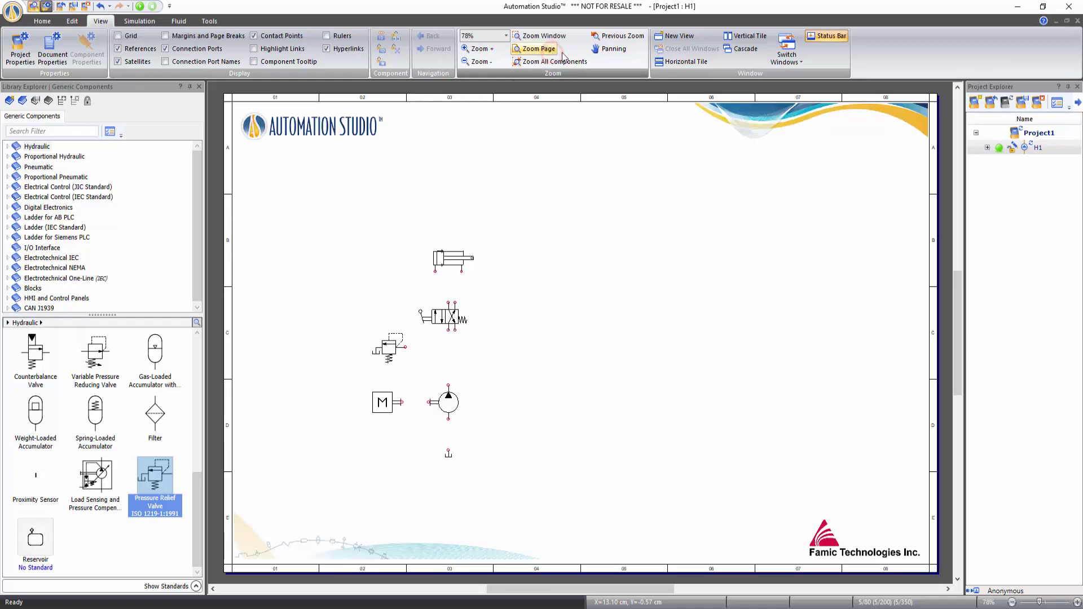
pyautogui.click(557, 61)
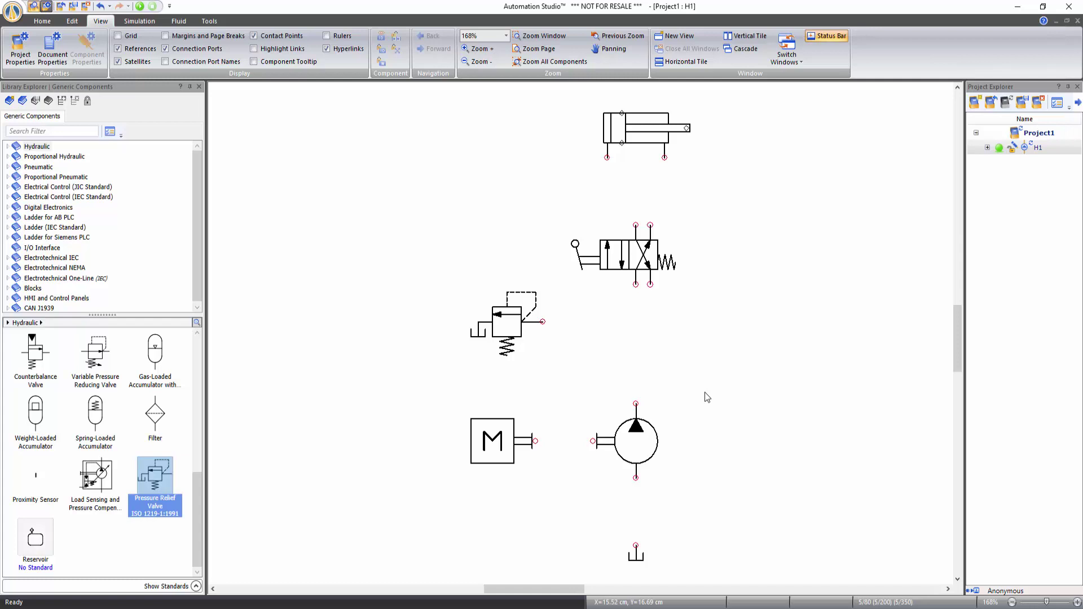
pyautogui.scroll(4, 705, 392)
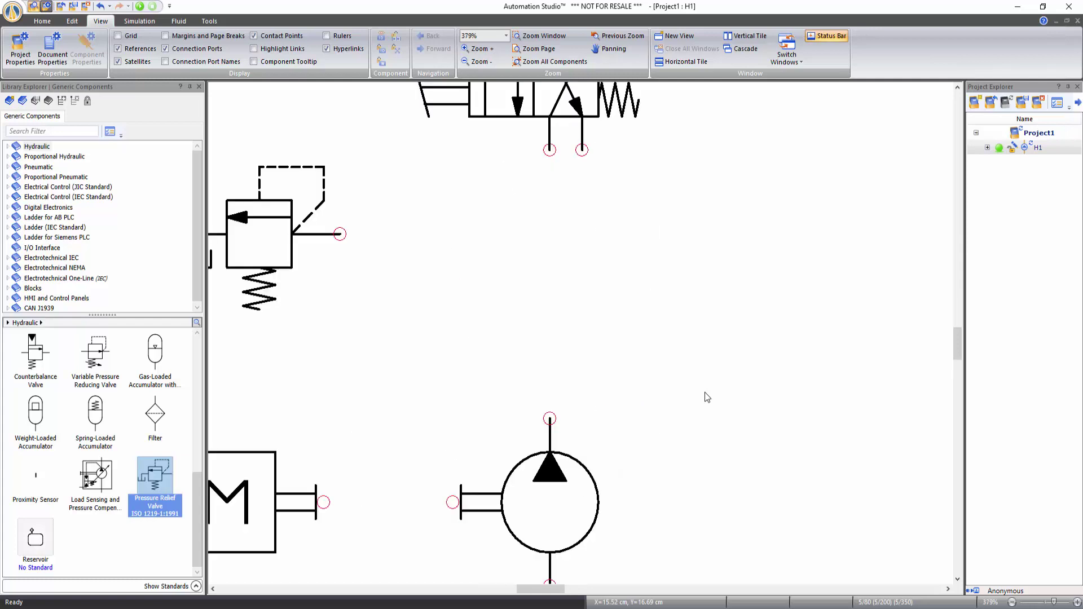
pyautogui.scroll(-4, 705, 392)
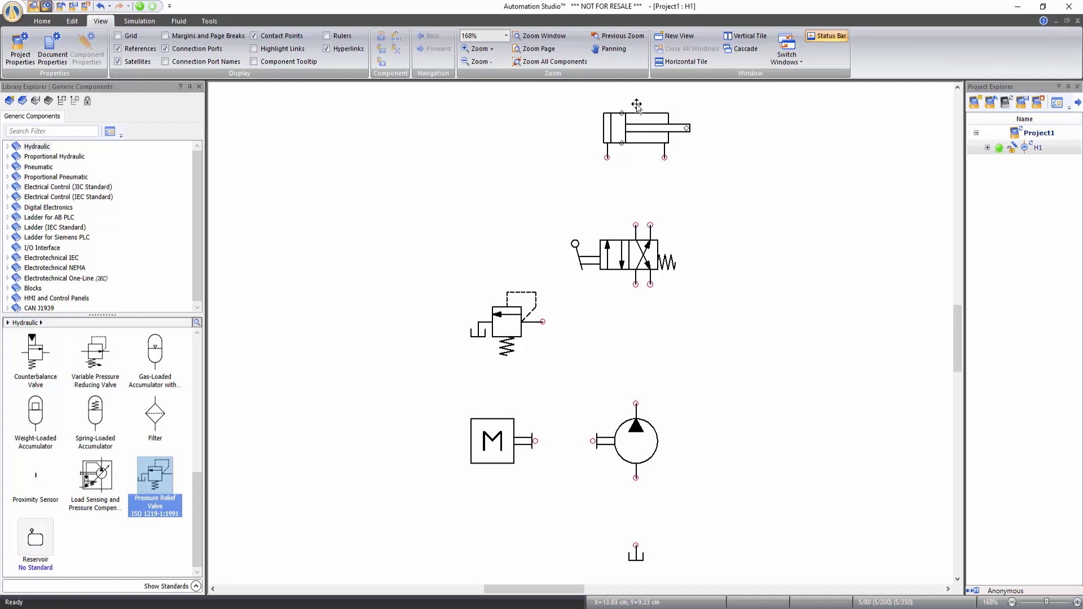
pyautogui.click(620, 52)
pyautogui.click(719, 270)
pyautogui.moveTo(719, 270); pyautogui.dragTo(465, 287)
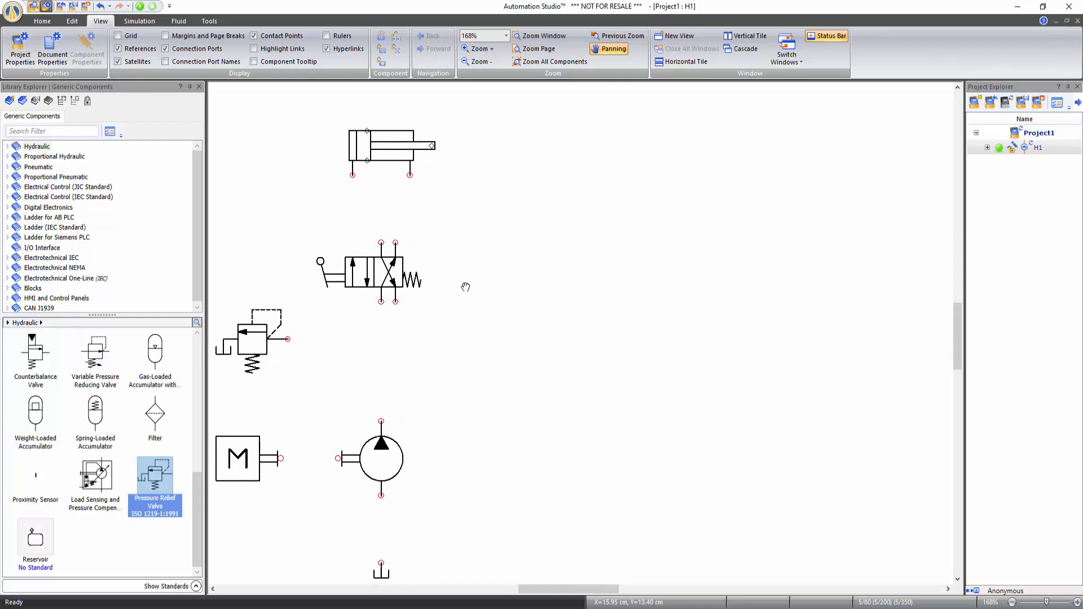
pyautogui.press('Escape')
# - Connect the reservoir to the pump inlet, the pump outlet to the valve's pressure port, and the valve's return port back to the reservoir
pyautogui.click(380, 562)
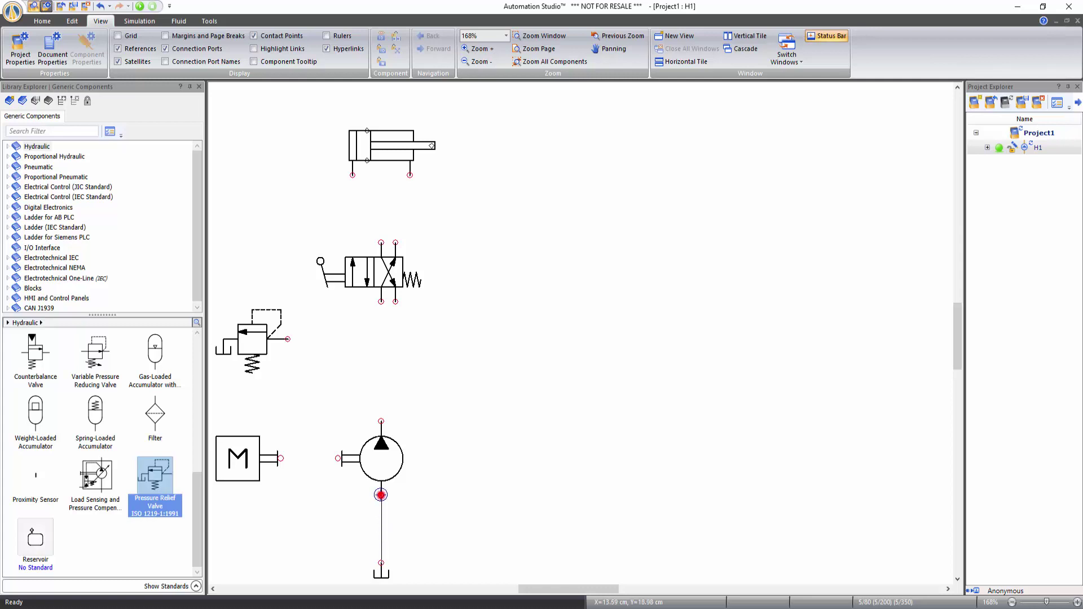
pyautogui.click(381, 494)
pyautogui.moveTo(381, 420); pyautogui.dragTo(381, 300)
pyautogui.moveTo(396, 303)
pyautogui.mouseDown()
pyautogui.moveTo(394, 339)
pyautogui.moveTo(440, 339)
pyautogui.moveTo(431, 565)
pyautogui.moveTo(381, 563)
pyautogui.mouseUp()
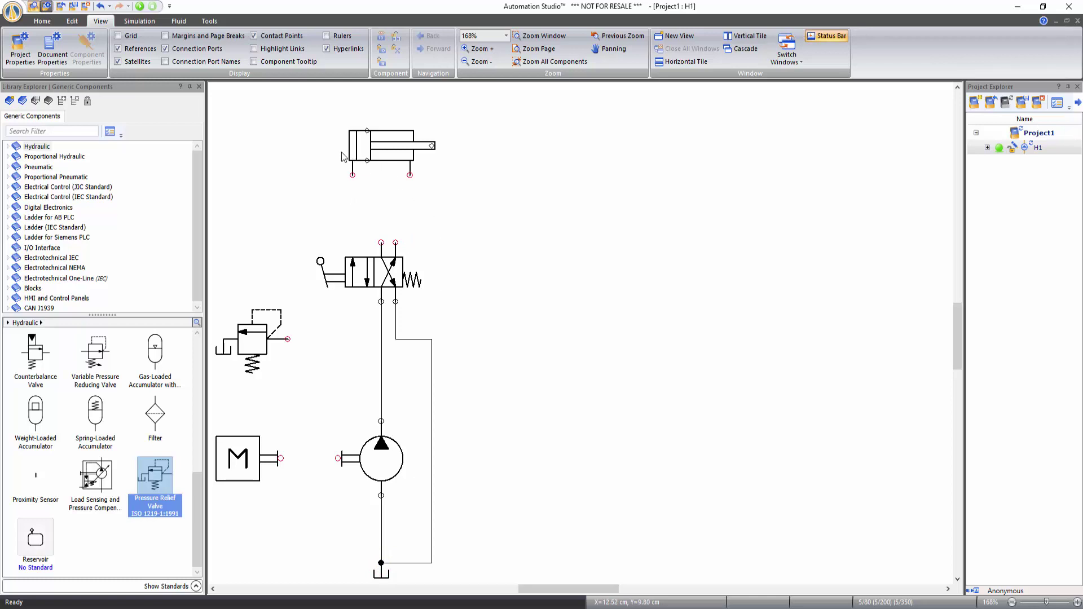
# - Connect the cylinder's two ports to the directional valve's two upper ports with right-angled lines
pyautogui.click(350, 175)
pyautogui.click(352, 208)
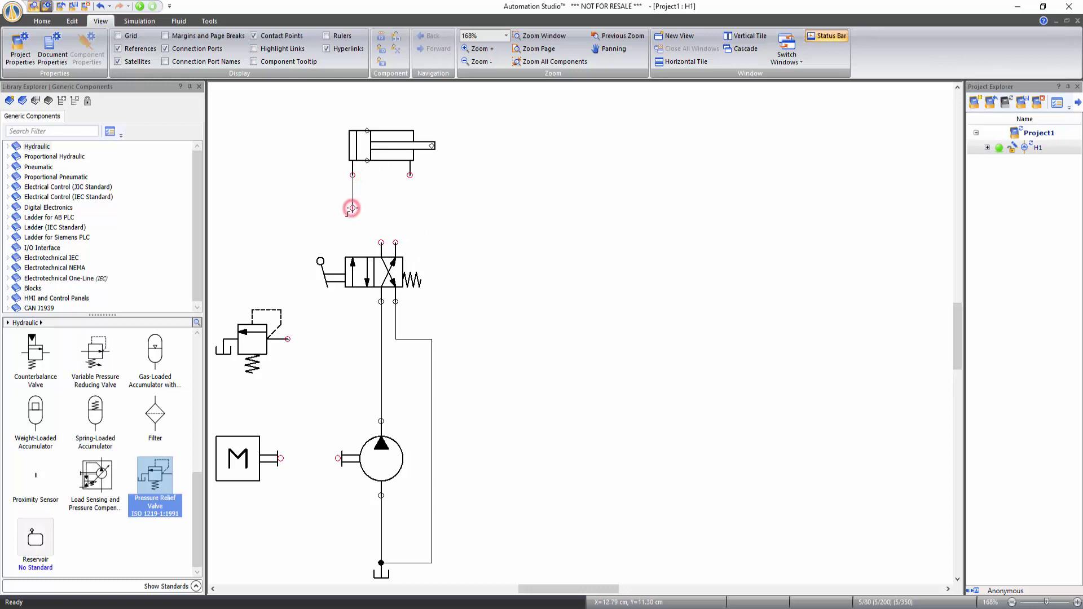
pyautogui.click(381, 199)
pyautogui.click(382, 243)
pyautogui.click(410, 174)
pyautogui.click(395, 197)
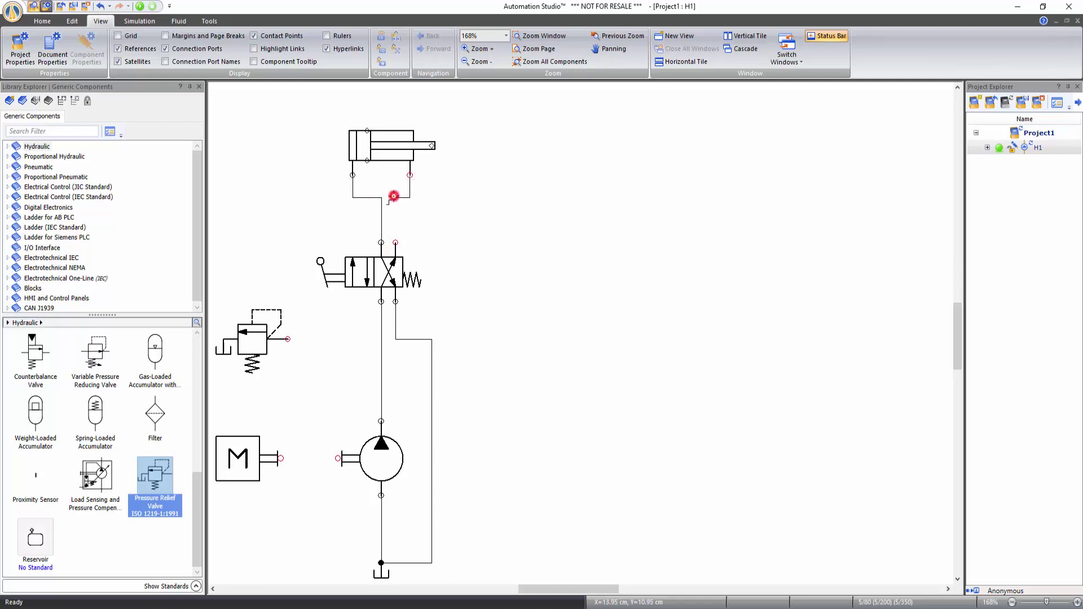
pyautogui.click(394, 241)
# - Connect the relief valve to the pump's pressure line, and move the engine right to couple its shaft with the pump's
pyautogui.moveTo(288, 338)
pyautogui.mouseDown()
pyautogui.moveTo(382, 339)
pyautogui.moveTo(381, 330)
pyautogui.moveTo(379, 353)
pyautogui.moveTo(382, 339)
pyautogui.mouseUp()
pyautogui.click(252, 469)
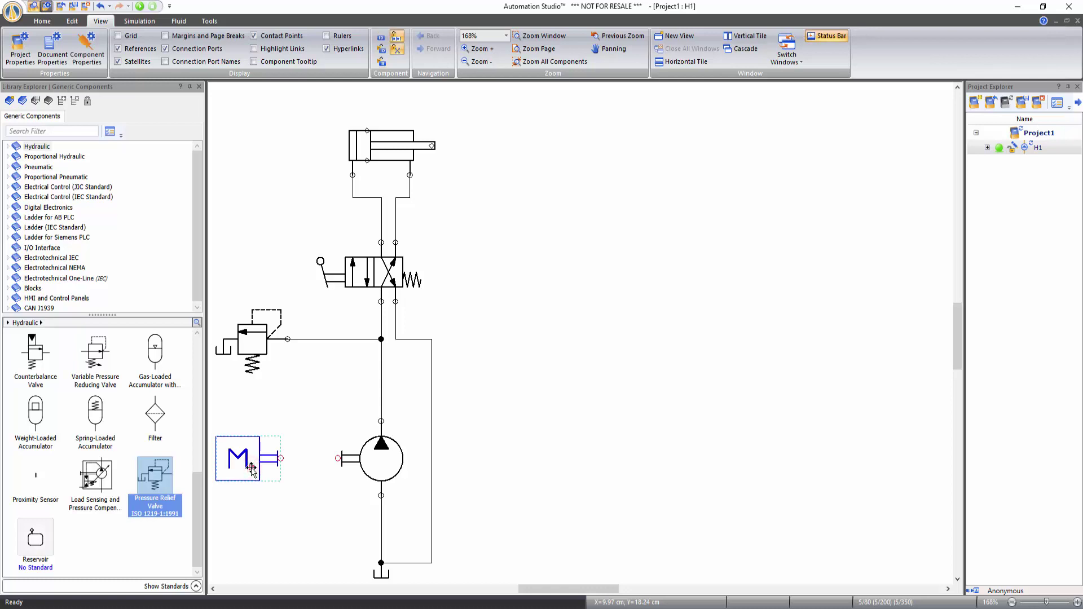
pyautogui.moveTo(251, 469); pyautogui.dragTo(309, 475)
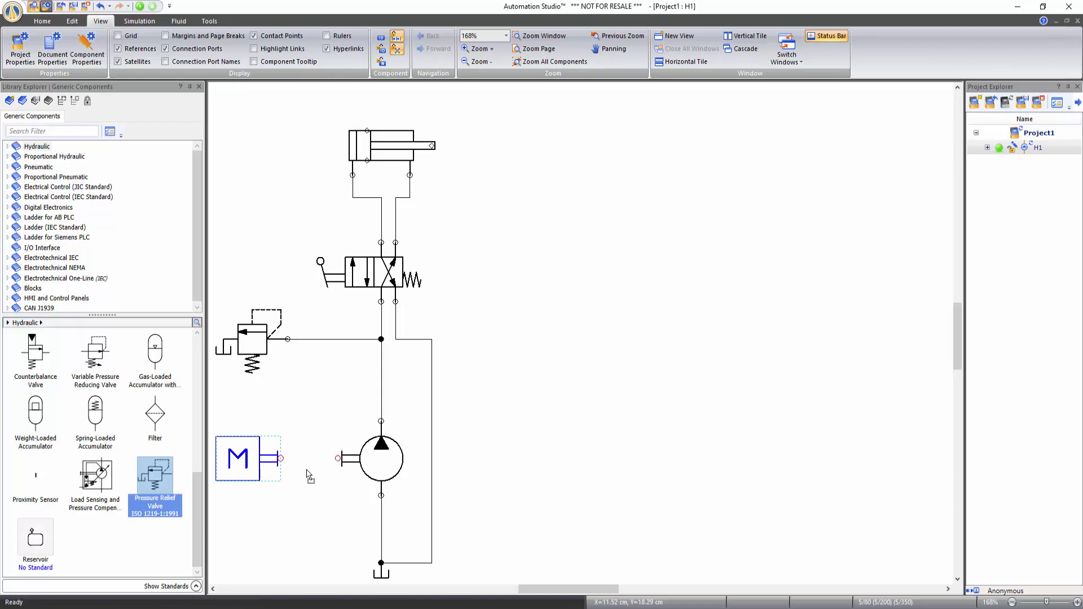
pyautogui.click(307, 500)
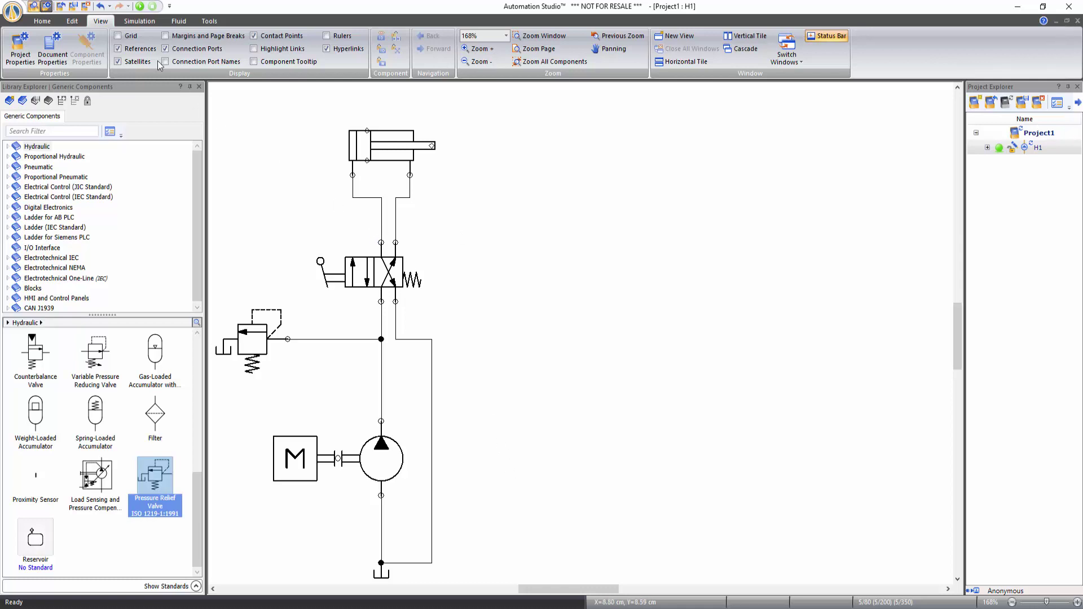
# - Run the normal simulation and shift the directional valve both ways to examine the cylinder extending and retracting
pyautogui.click(146, 22)
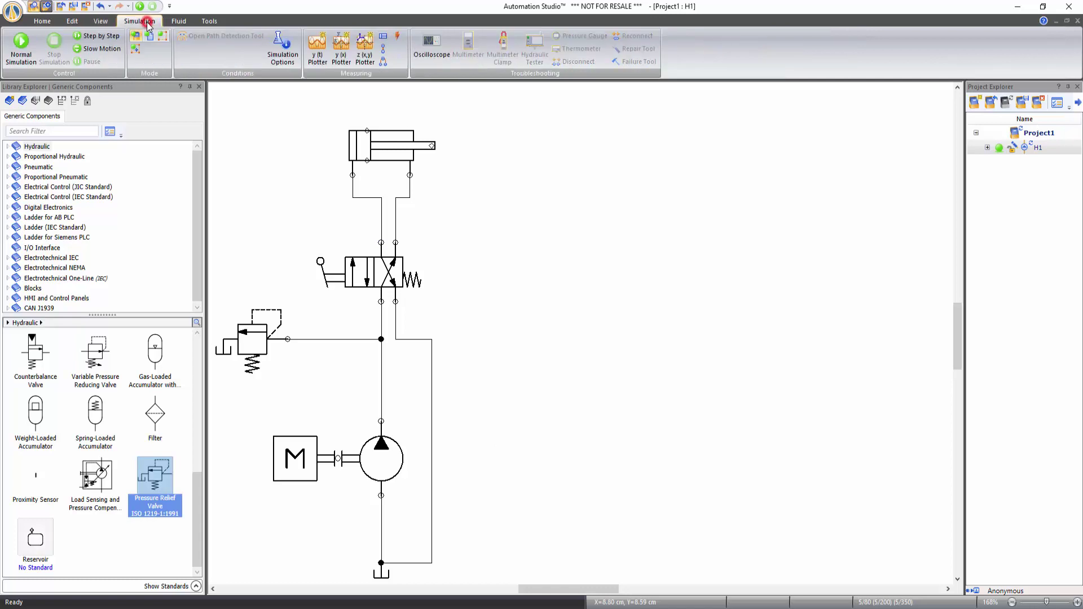
pyautogui.click(25, 49)
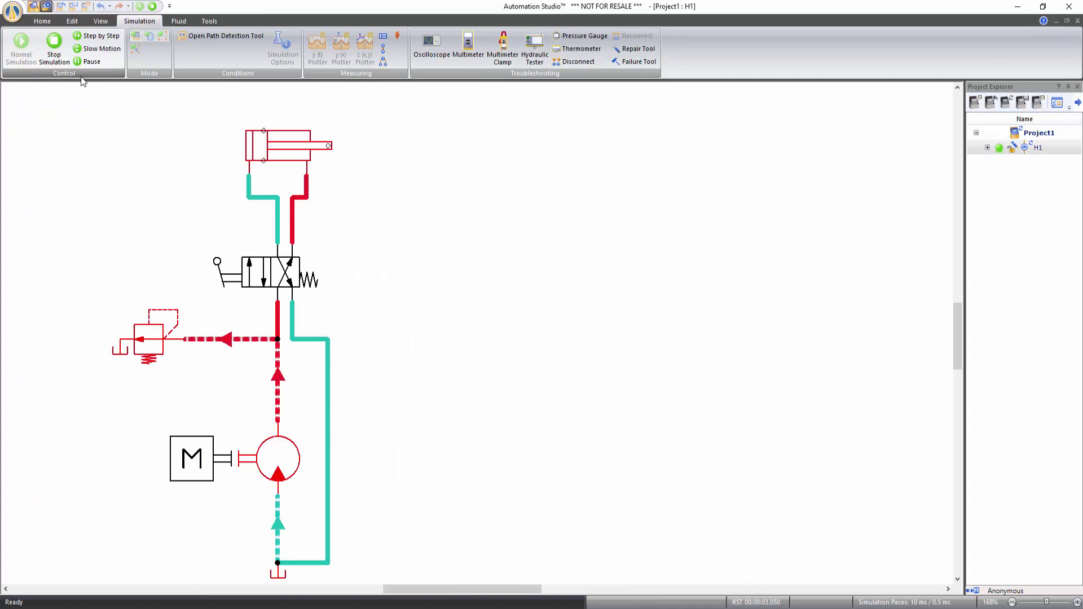
pyautogui.click(230, 284)
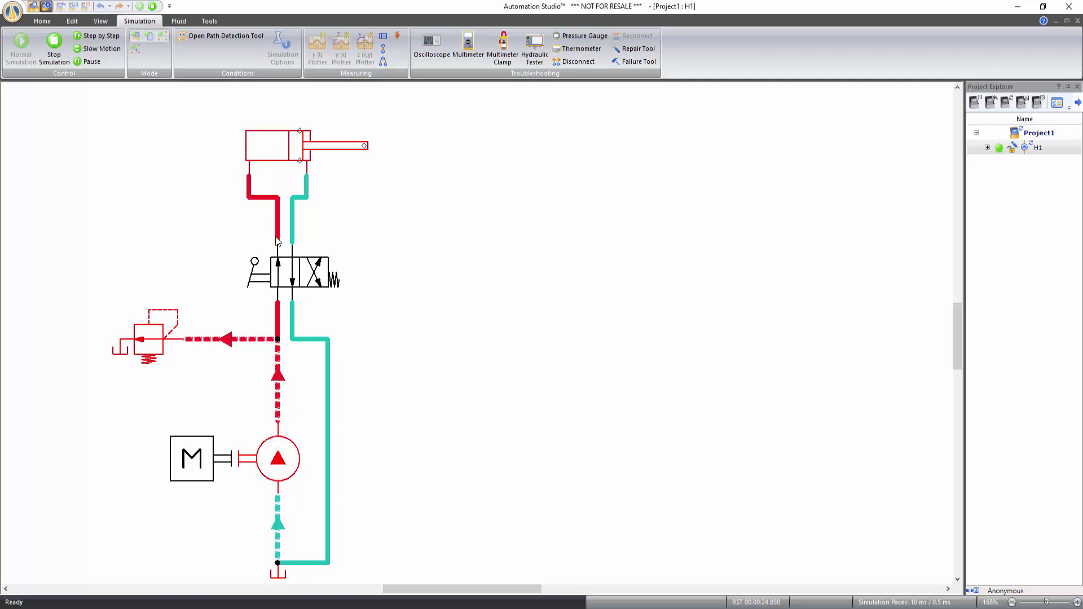
pyautogui.click(258, 280)
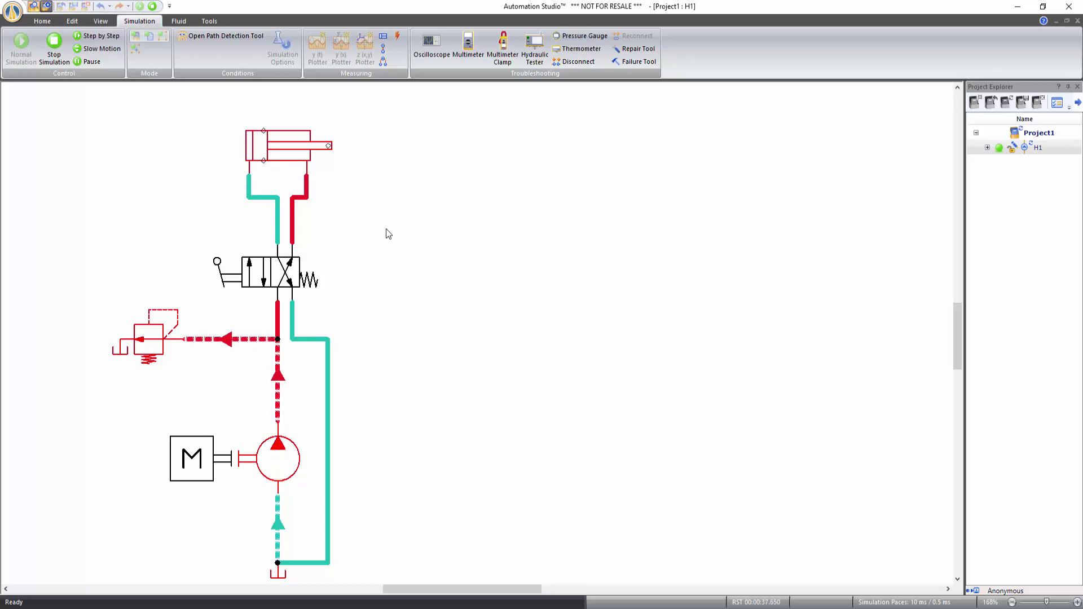
# - View the Double-Acting Cylinder's cutaway animation while shifting the directional valve both ways, and close the animation
pyautogui.rightClick(279, 154)
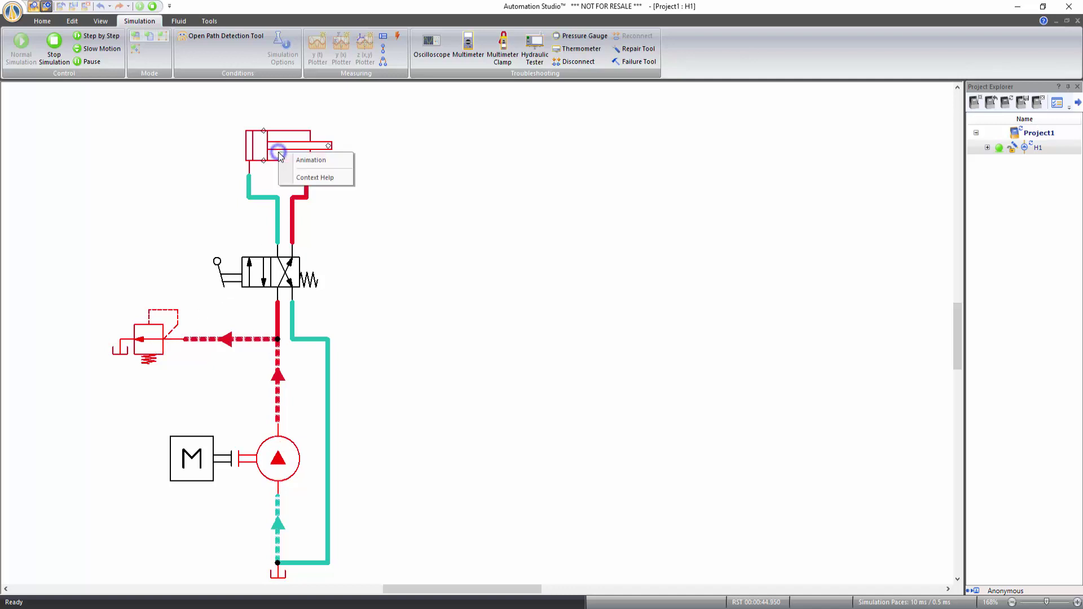
pyautogui.click(301, 159)
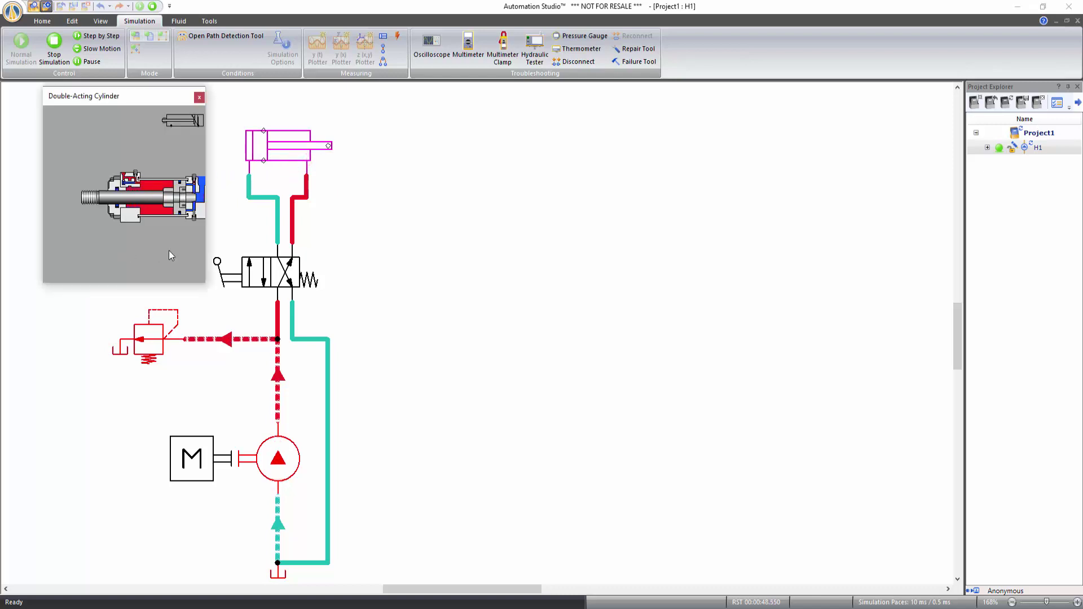
pyautogui.click(229, 280)
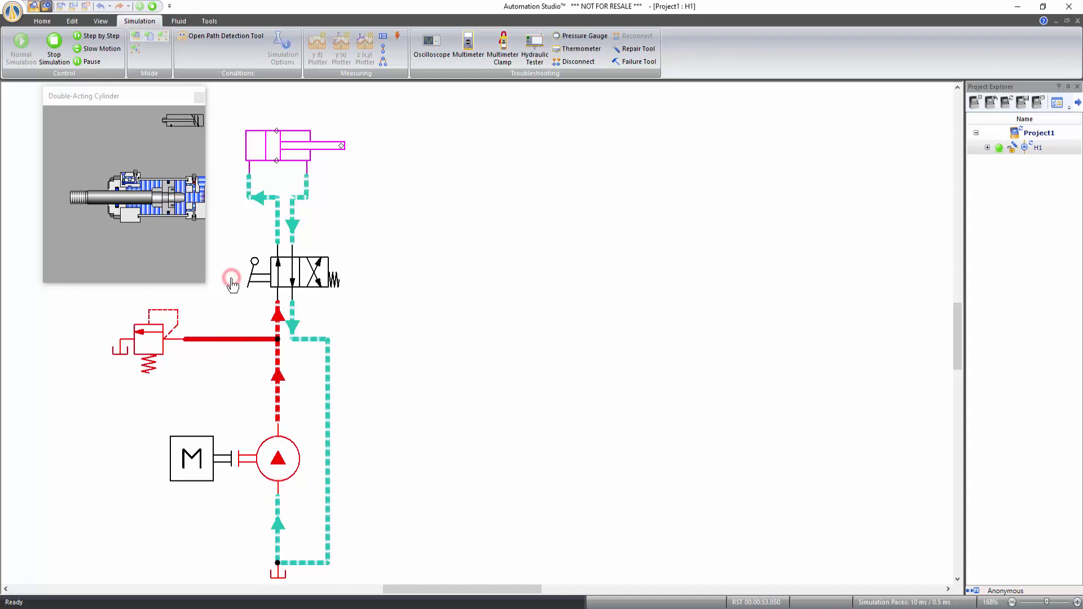
pyautogui.click(262, 282)
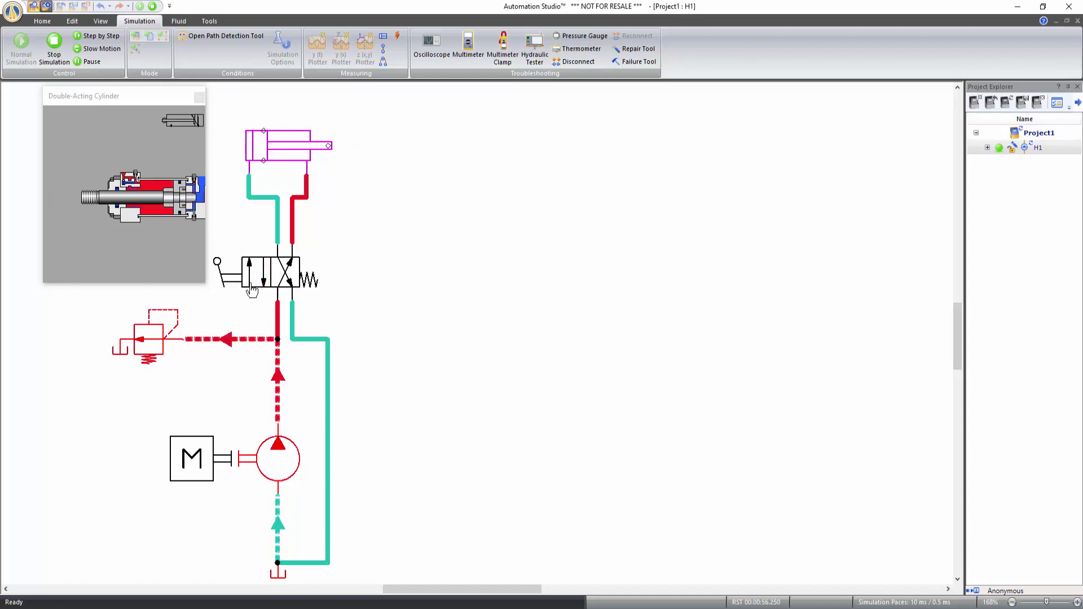
pyautogui.click(201, 97)
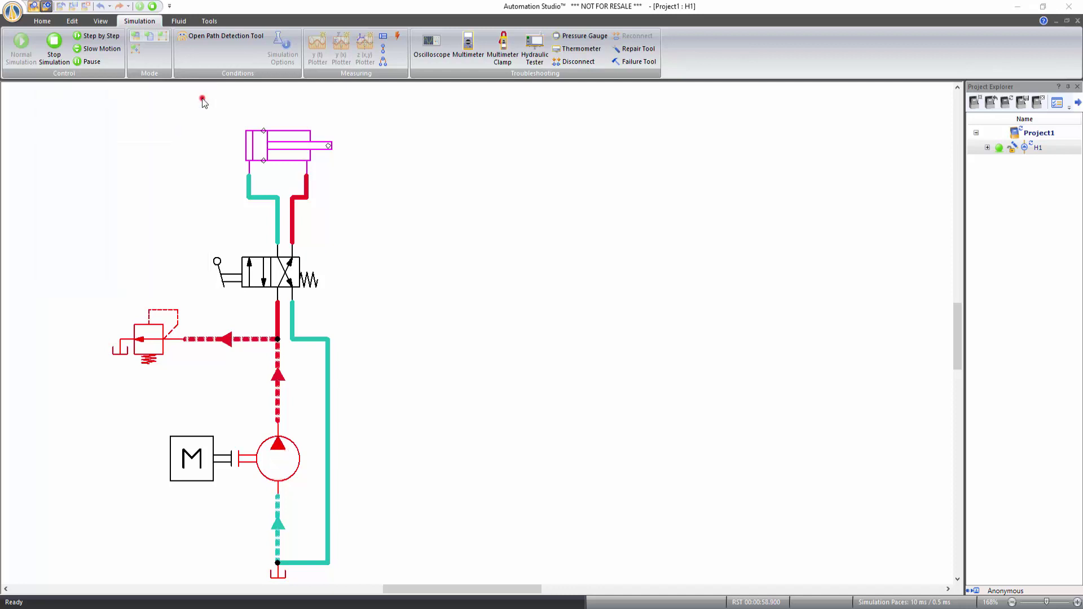
# - Stop the simulation and move the cylinder left so its rod-side port lines up vertically with the valve port it connects to
pyautogui.click(54, 48)
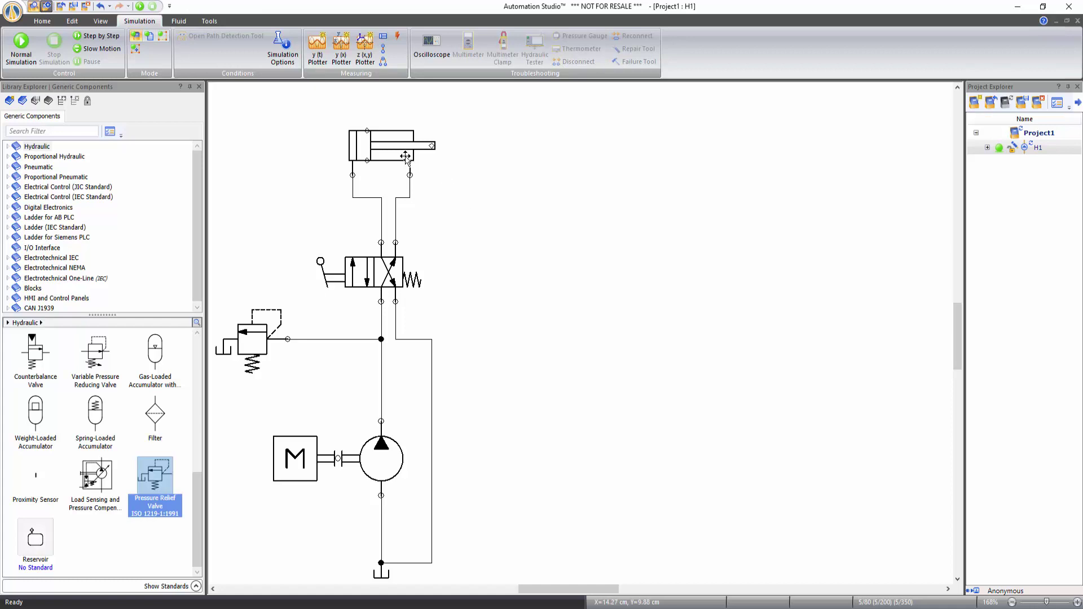
pyautogui.moveTo(406, 156); pyautogui.dragTo(393, 160)
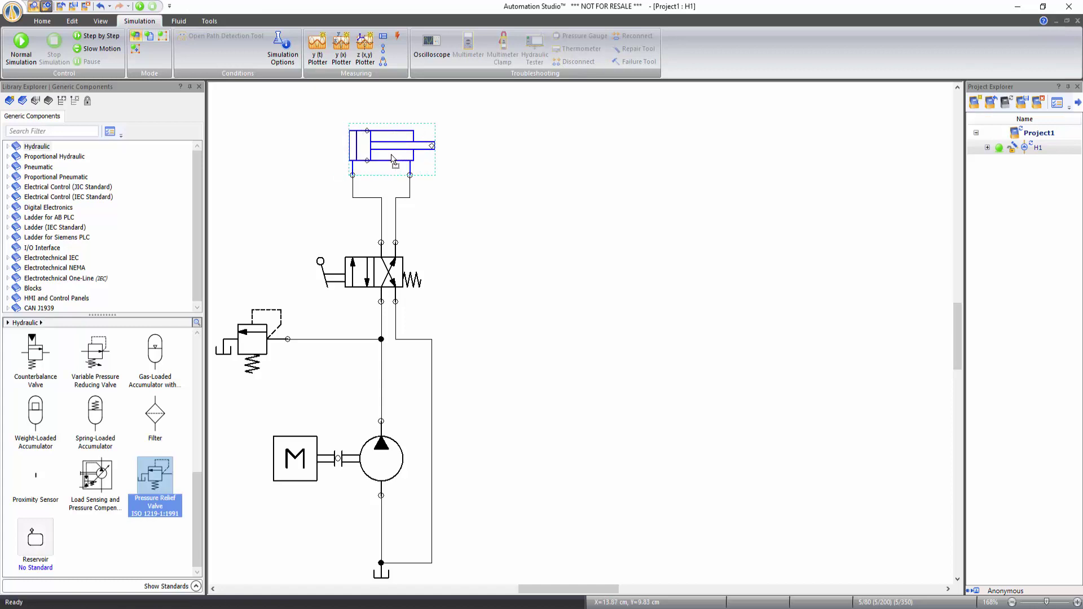
pyautogui.click(456, 205)
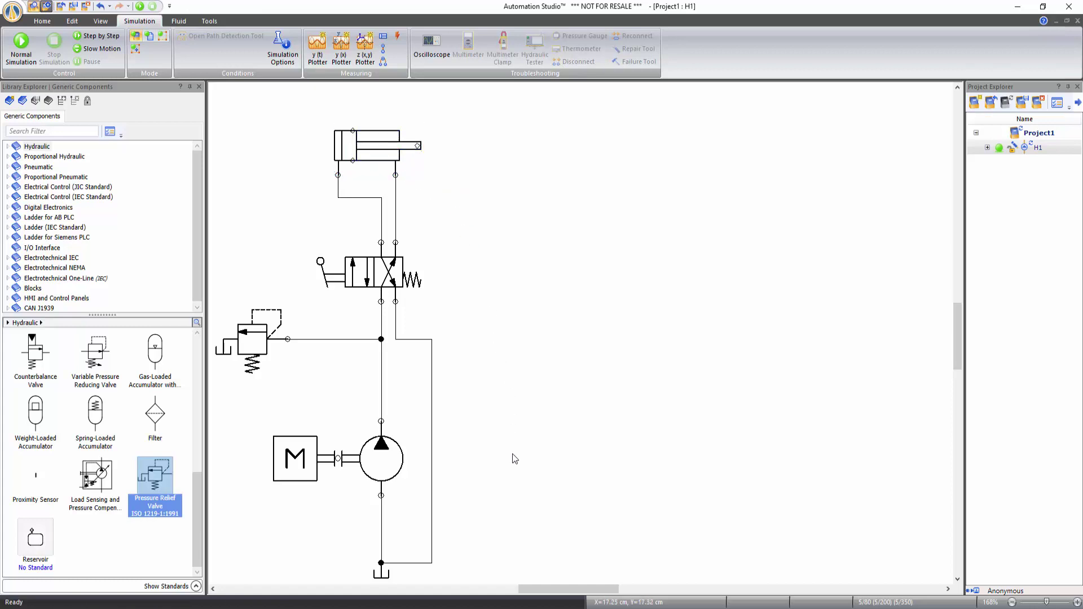
# - Nudge the reservoir straight up until it sits just below the pump inlet
pyautogui.click(382, 576)
pyautogui.press('Up')
pyautogui.press('Up')
pyautogui.press('Up')
pyautogui.press('Up')
pyautogui.press('Up')
pyautogui.press('Up')
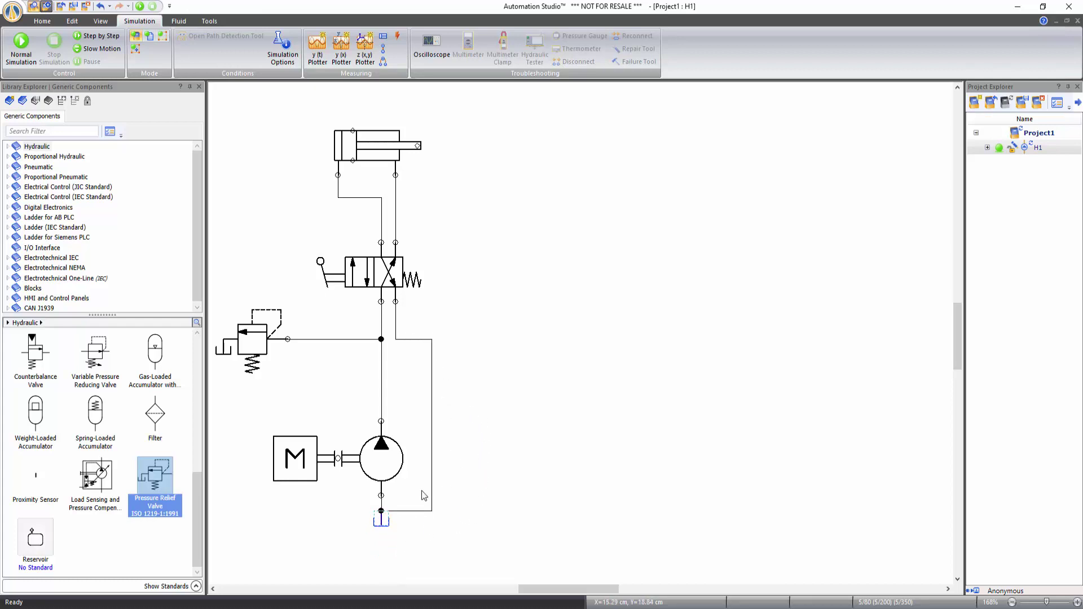
# - Copy the double-acting cylinder and paste the copy level with the original, in the free space to its right
pyautogui.click(501, 492)
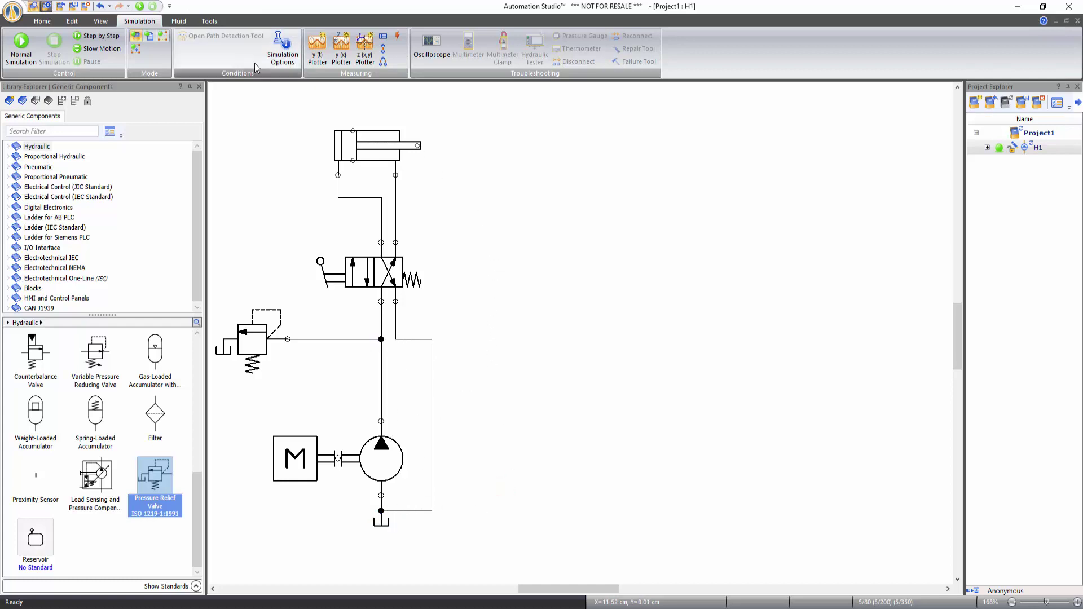
pyautogui.click(102, 22)
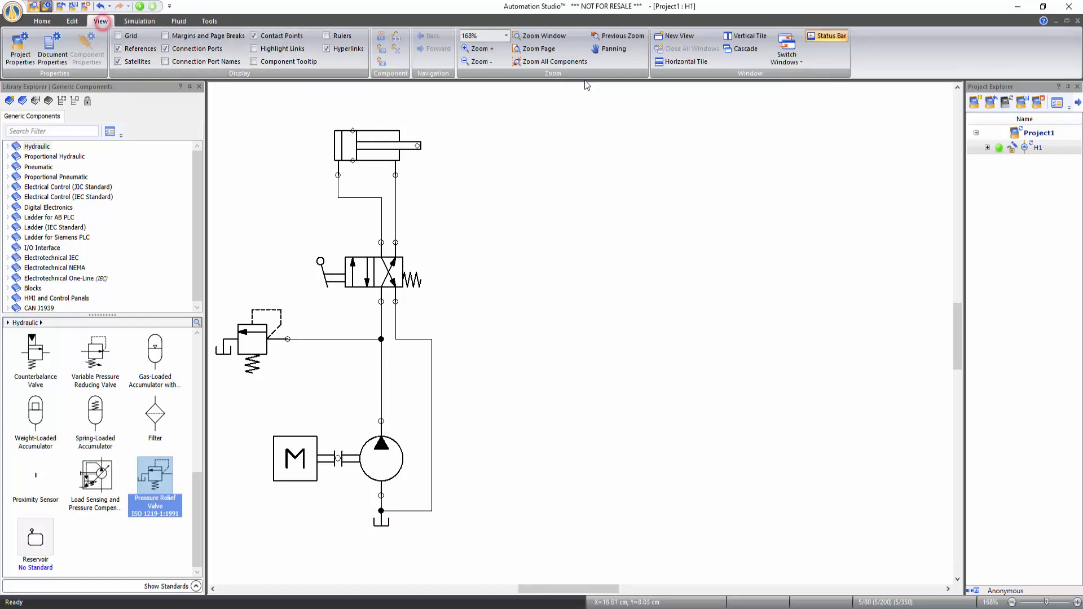
pyautogui.click(609, 49)
pyautogui.moveTo(492, 198); pyautogui.dragTo(500, 231)
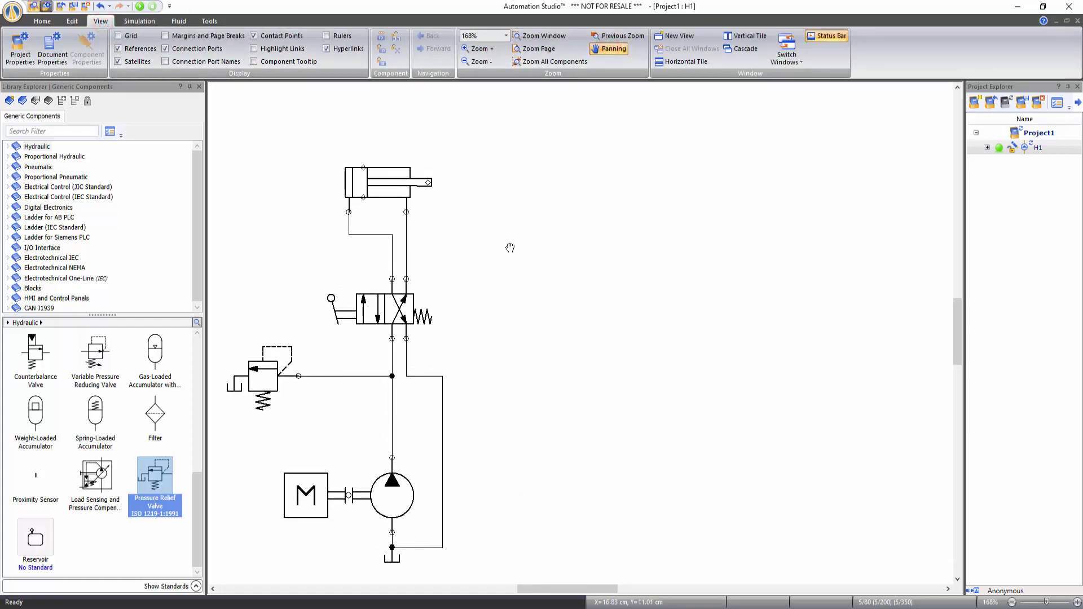
pyautogui.press('Escape')
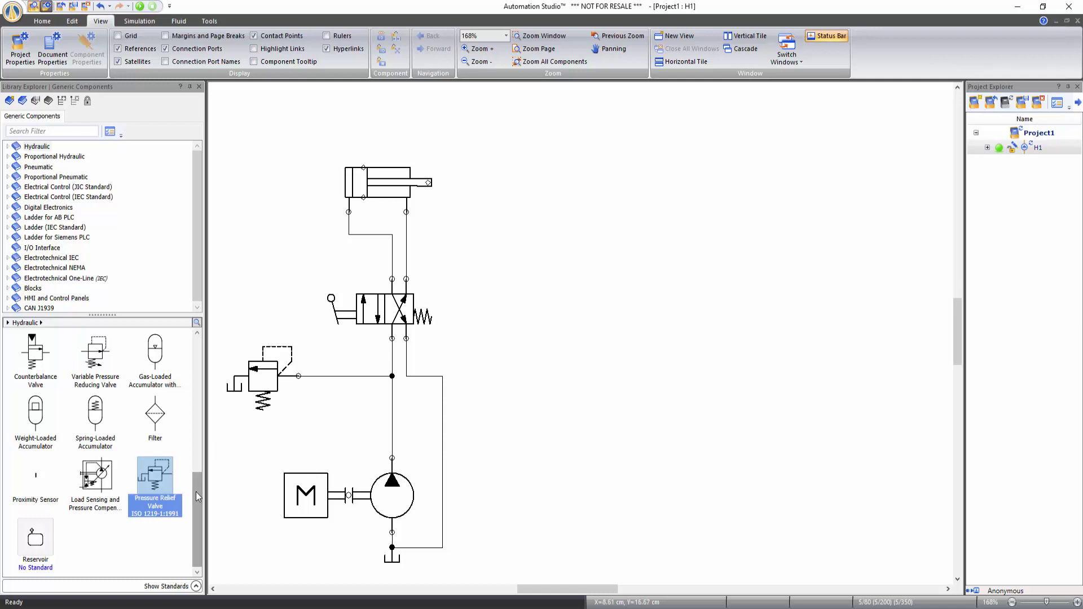
pyautogui.moveTo(195, 492); pyautogui.dragTo(201, 381)
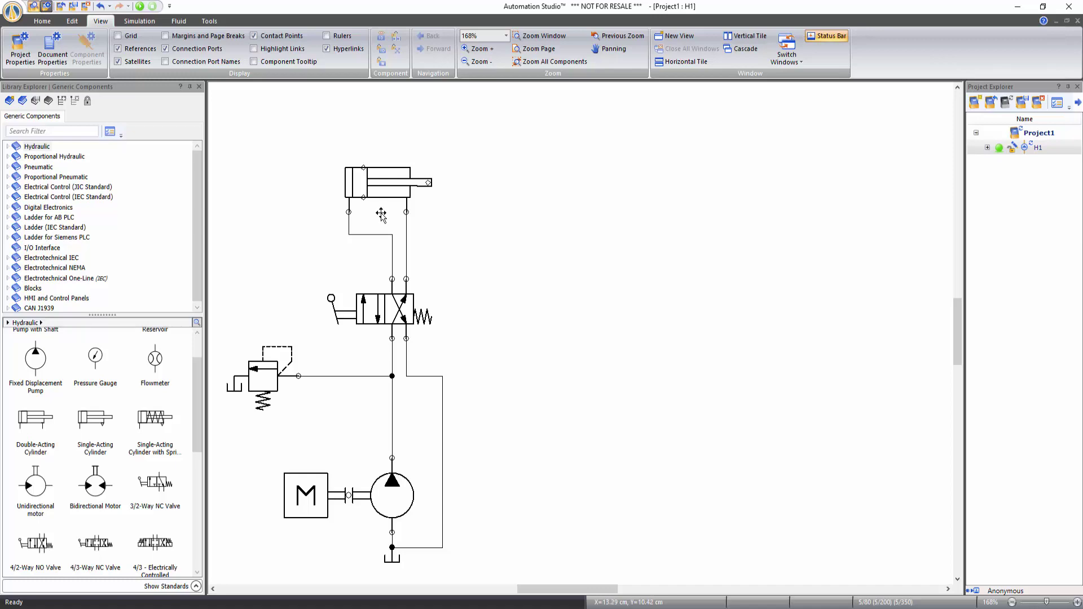
pyautogui.rightClick(374, 183)
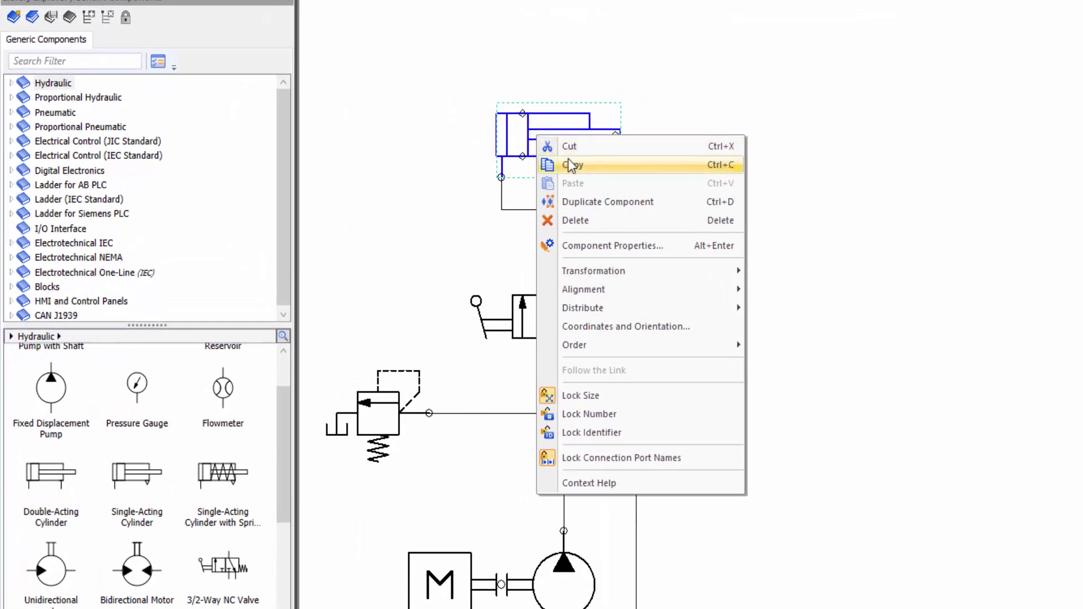
pyautogui.click(550, 172)
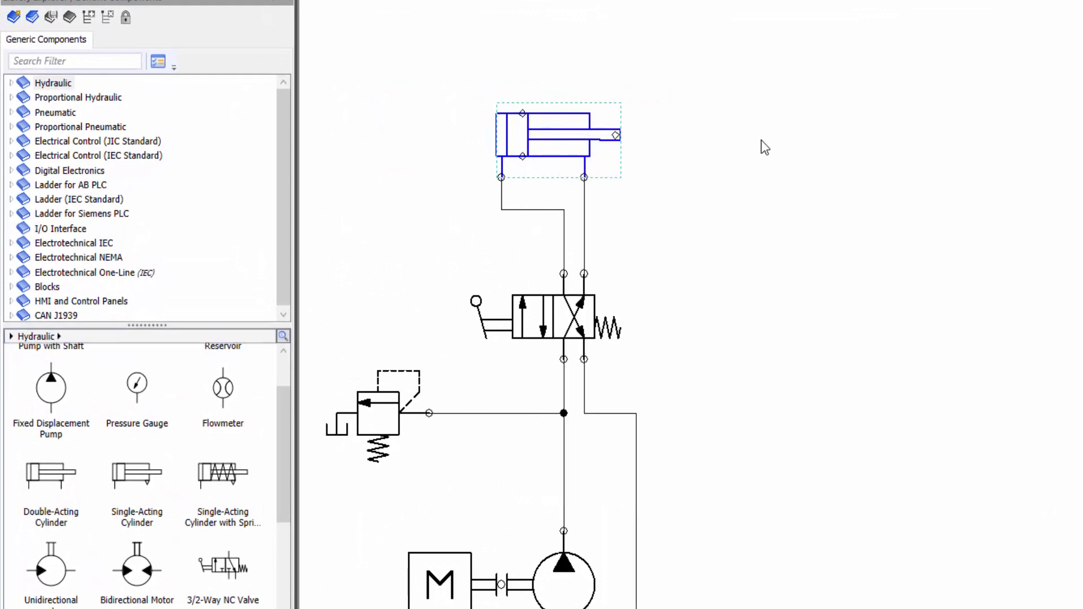
pyautogui.rightClick(794, 135)
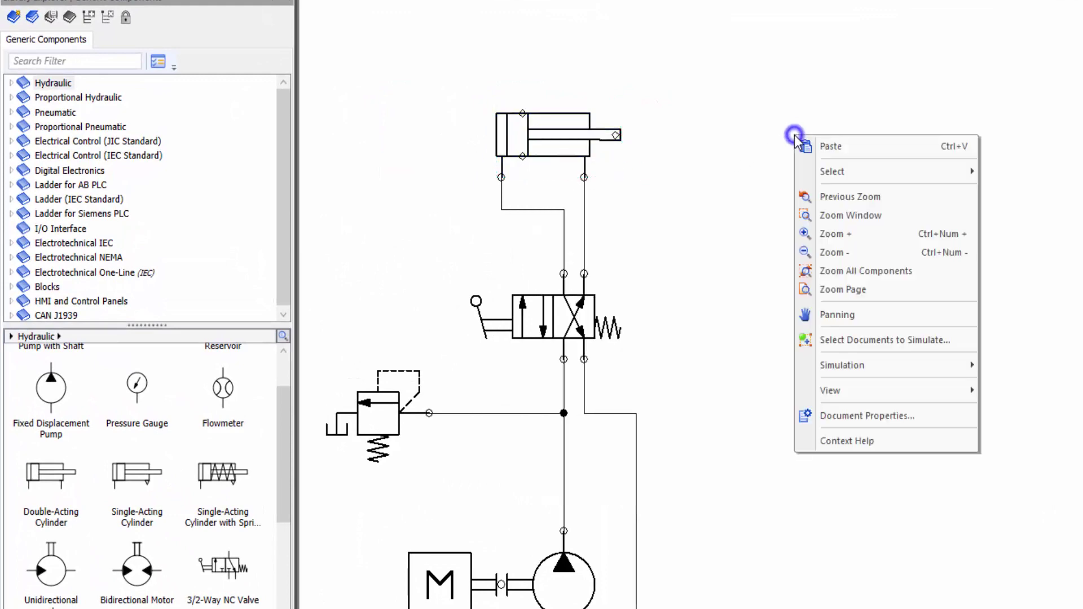
pyautogui.click(842, 148)
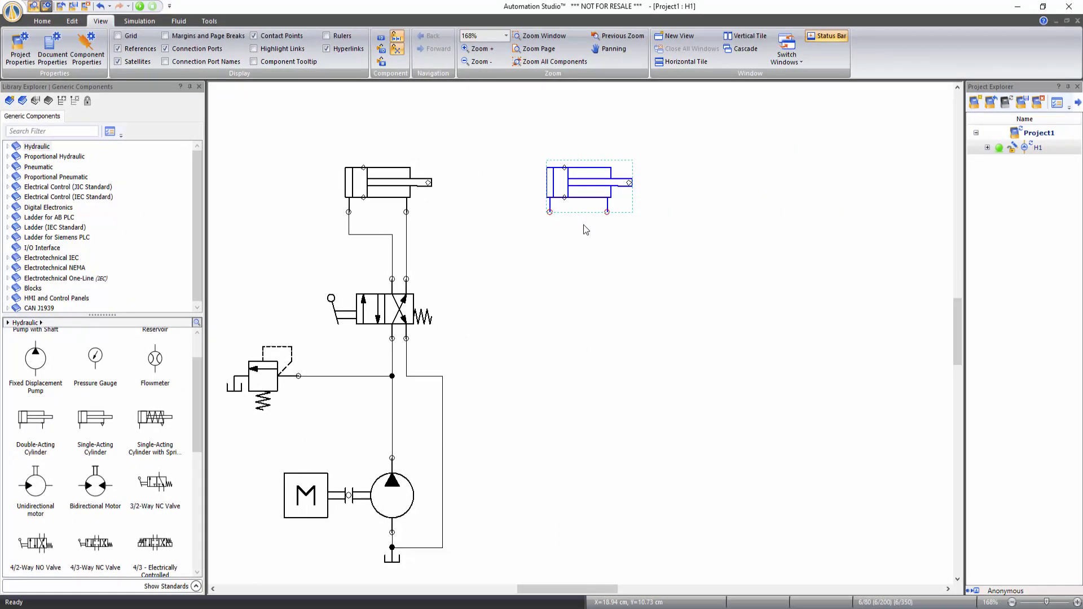
# - Connect the copied cylinder's two ports to the lines linking the directional valve with the corresponding ports of the first cylinder
pyautogui.click(581, 229)
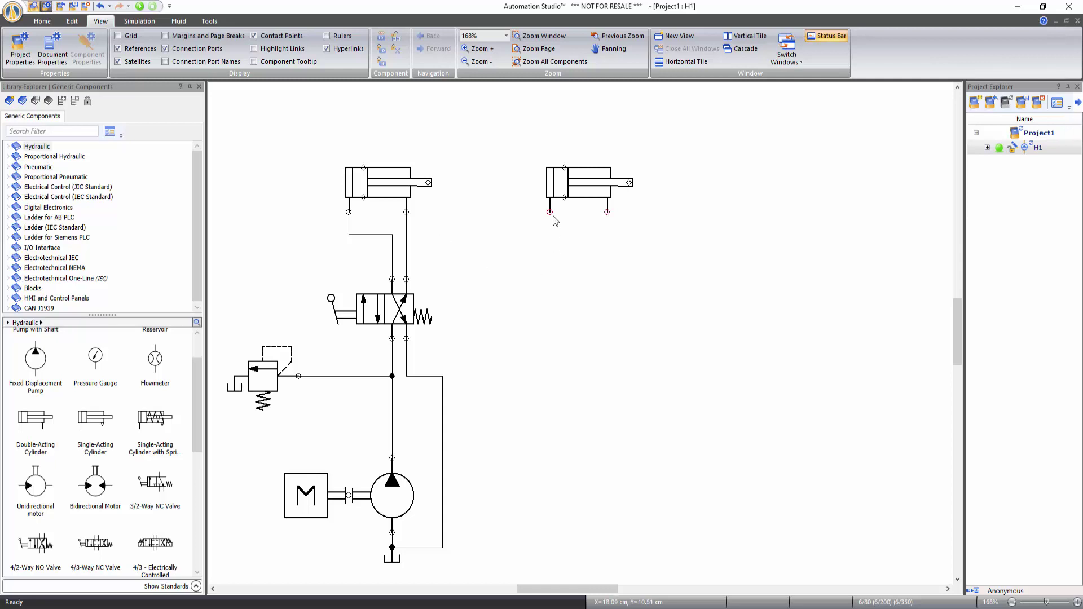
pyautogui.moveTo(550, 213)
pyautogui.mouseDown()
pyautogui.moveTo(549, 222)
pyautogui.moveTo(392, 249)
pyautogui.mouseUp()
pyautogui.moveTo(607, 212)
pyautogui.mouseDown()
pyautogui.moveTo(604, 254)
pyautogui.moveTo(406, 264)
pyautogui.mouseUp()
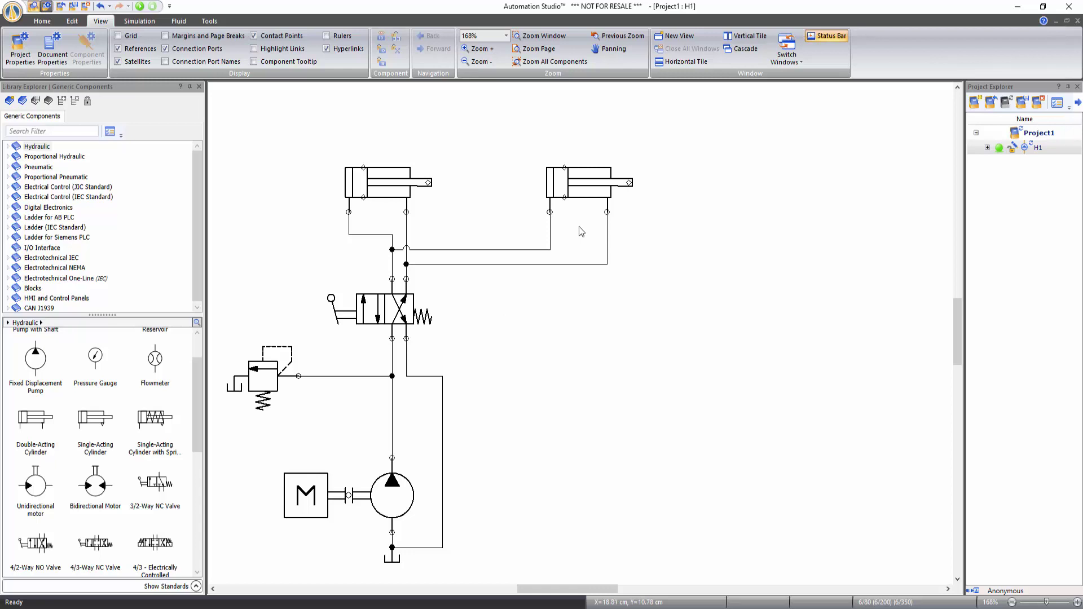
# - Set the copied cylinder's Inclination to 40 deg in its component properties
pyautogui.rightClick(582, 179)
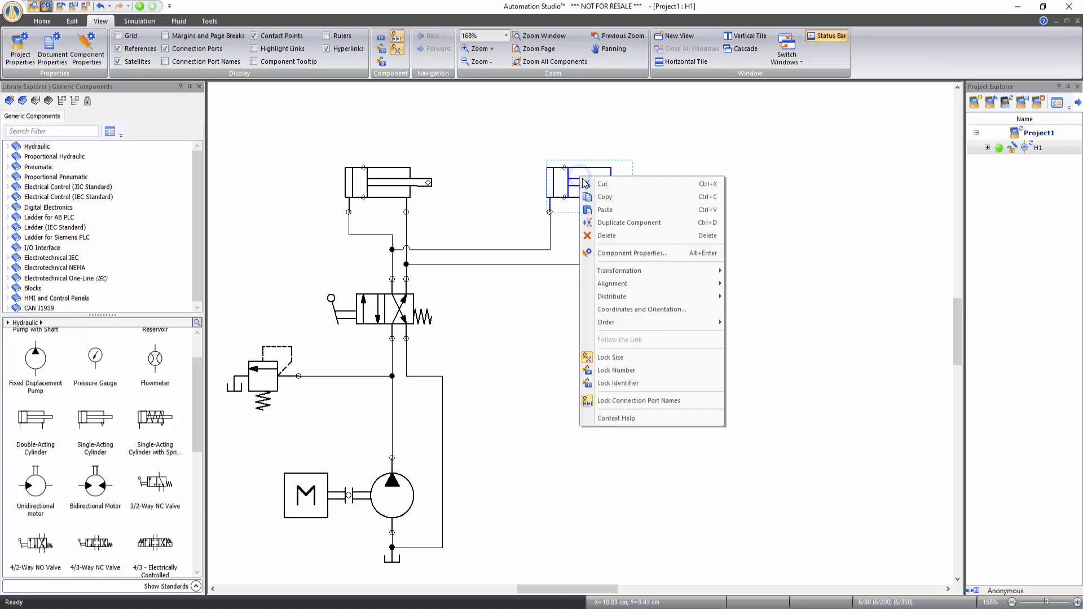
pyautogui.click(629, 253)
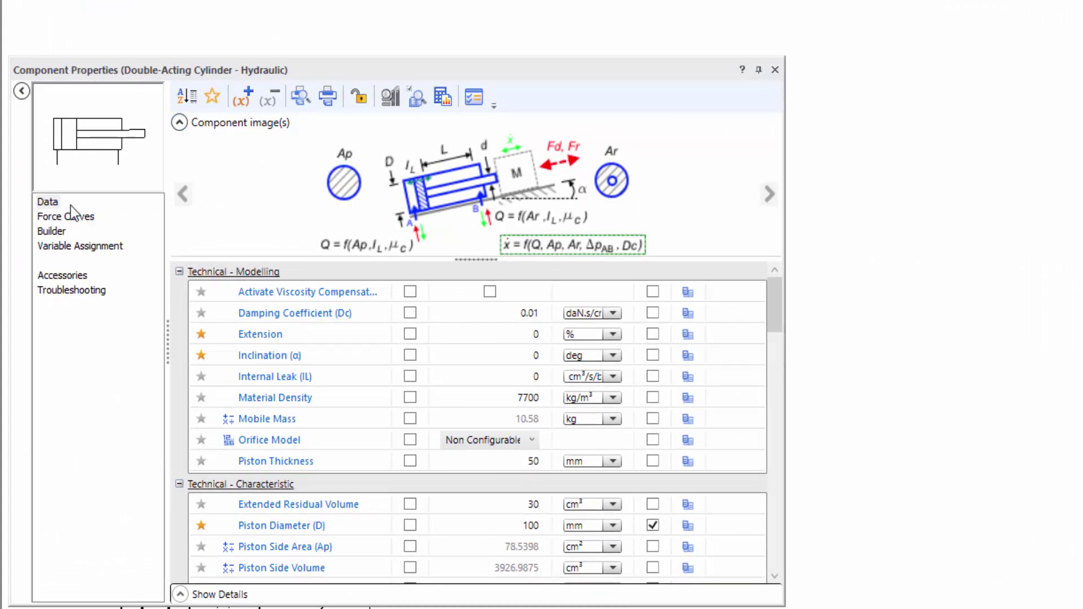
pyautogui.click(50, 206)
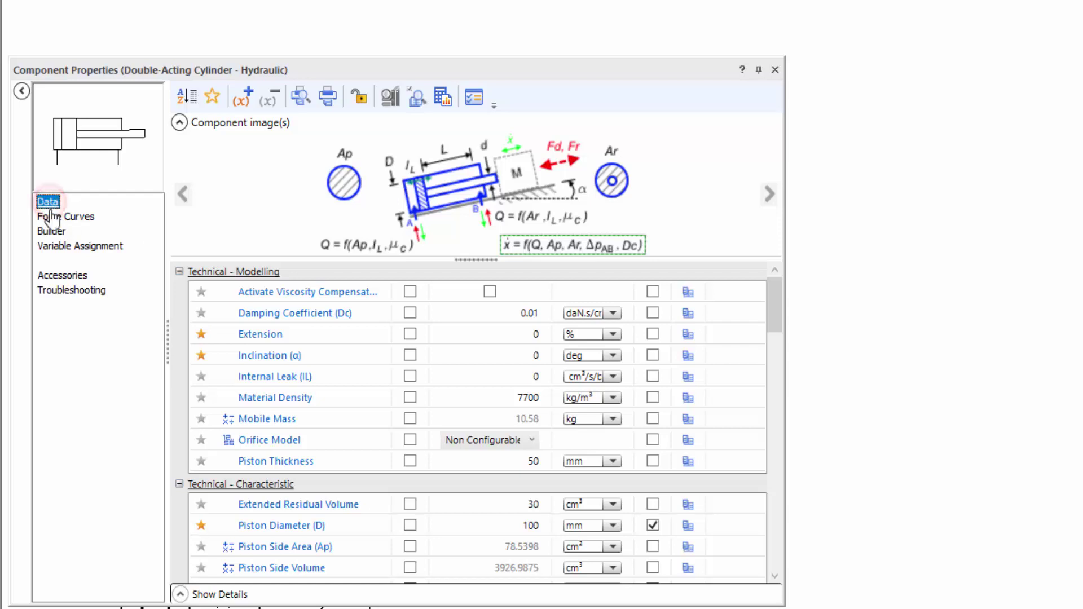
pyautogui.click(511, 356)
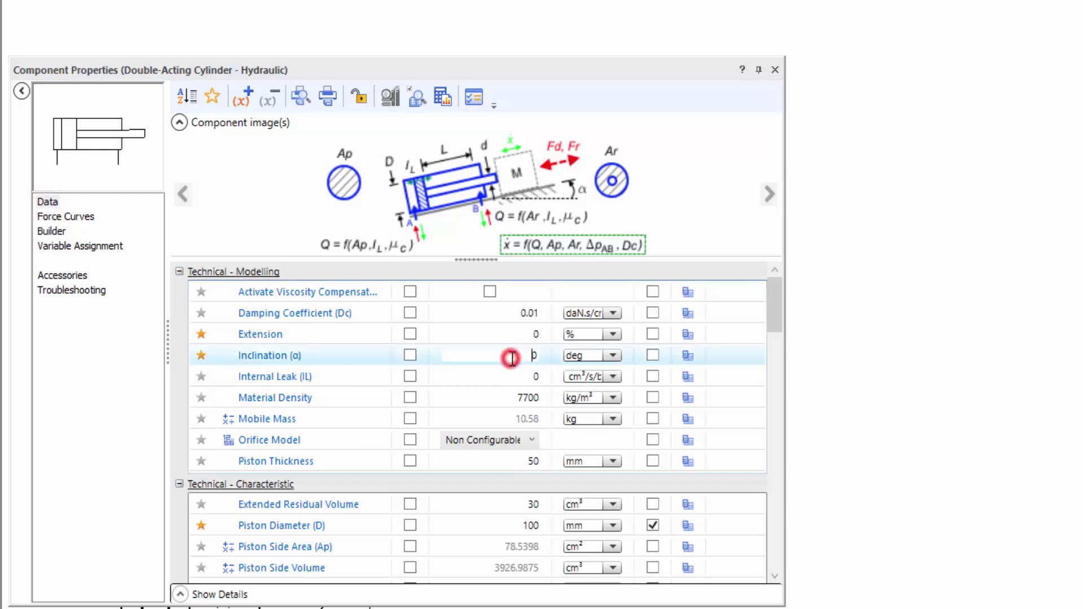
pyautogui.write('4')
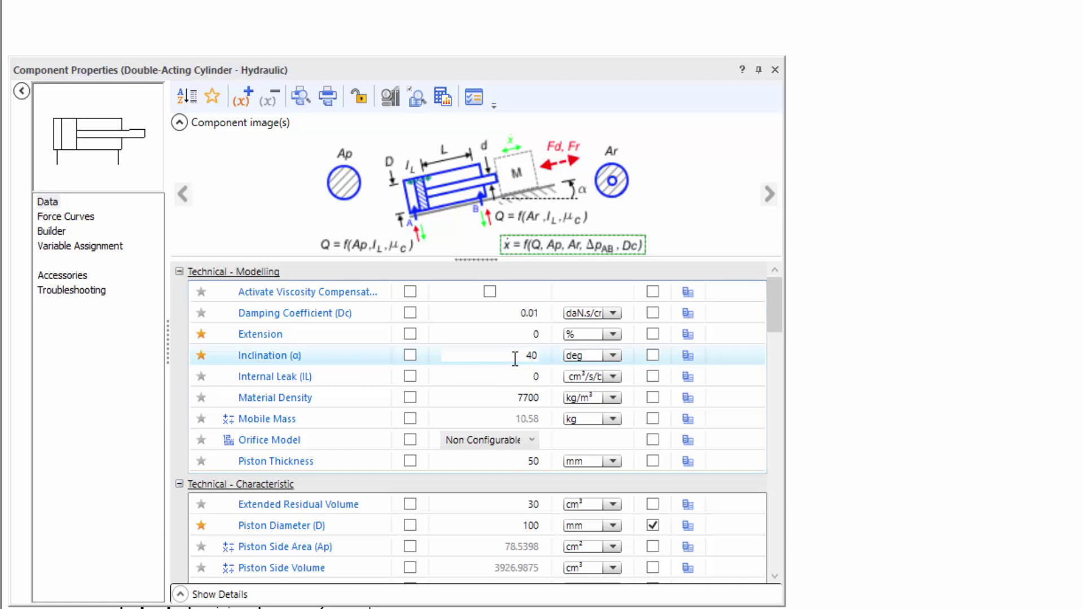
pyautogui.click(500, 478)
# - Set the copied cylinder's External Load (M) to 1000 kg
pyautogui.scroll(-5, 509, 476)
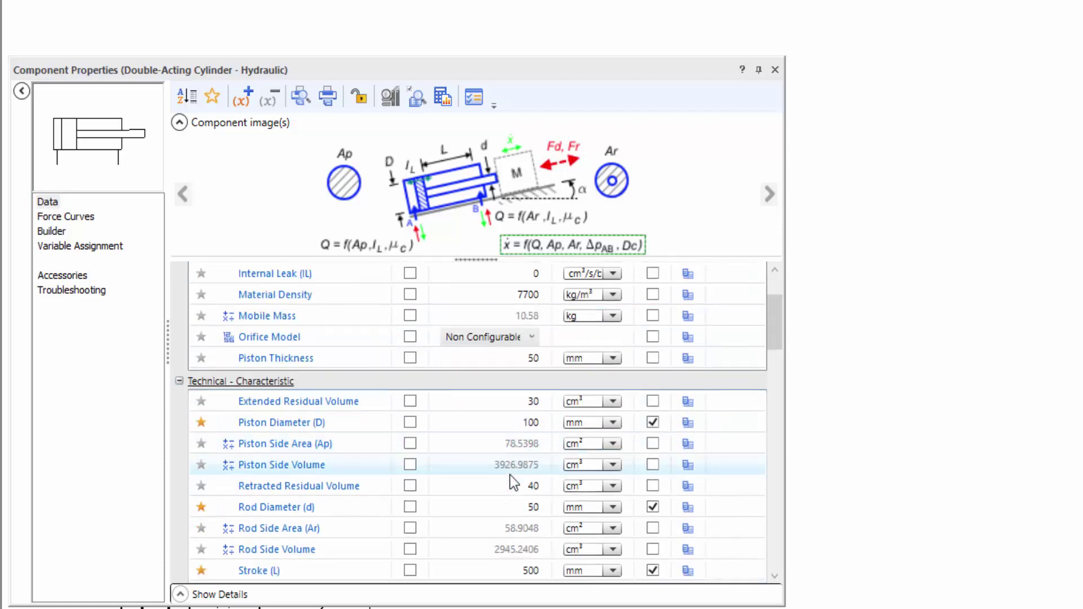
pyautogui.click(523, 515)
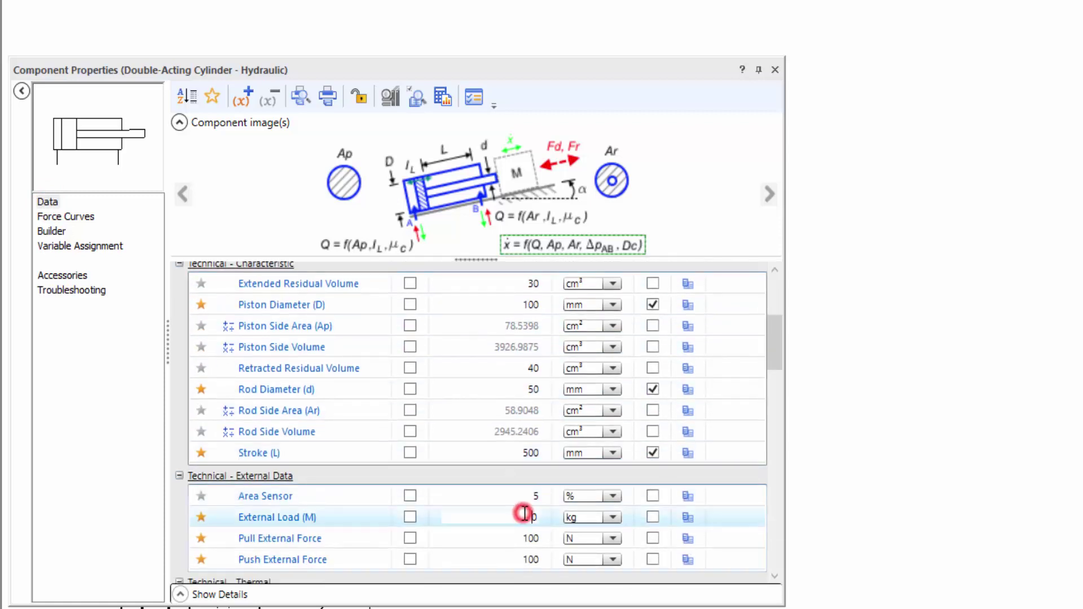
pyautogui.write('1000')
# - Display the copied cylinder's external load and inclination on the diagram and close its component properties
pyautogui.click(410, 518)
pyautogui.scroll(3, 445, 512)
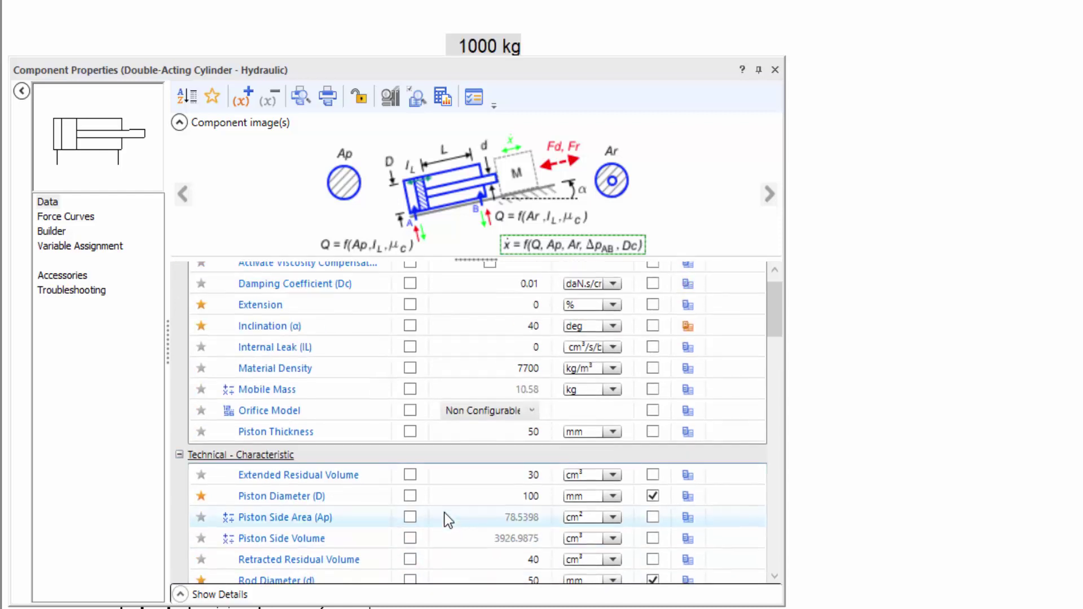
pyautogui.click(409, 327)
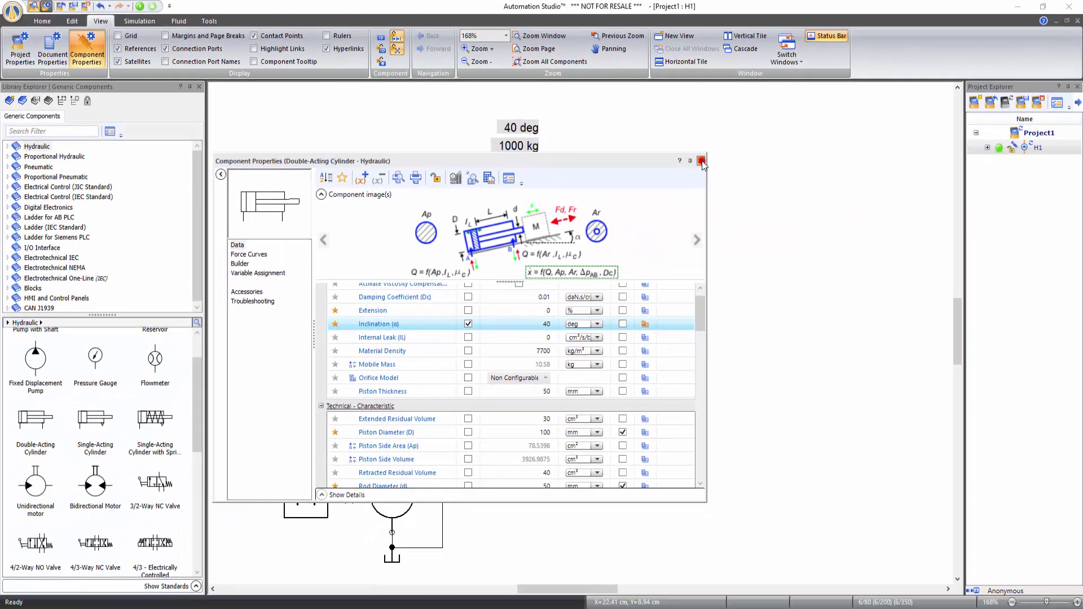
pyautogui.click(774, 69)
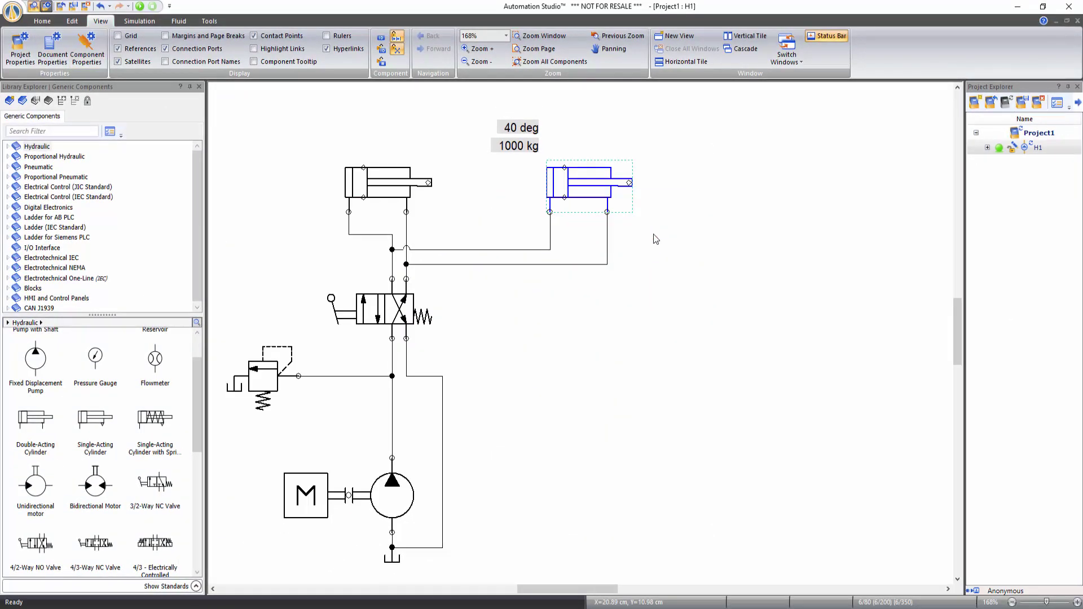
pyautogui.click(656, 239)
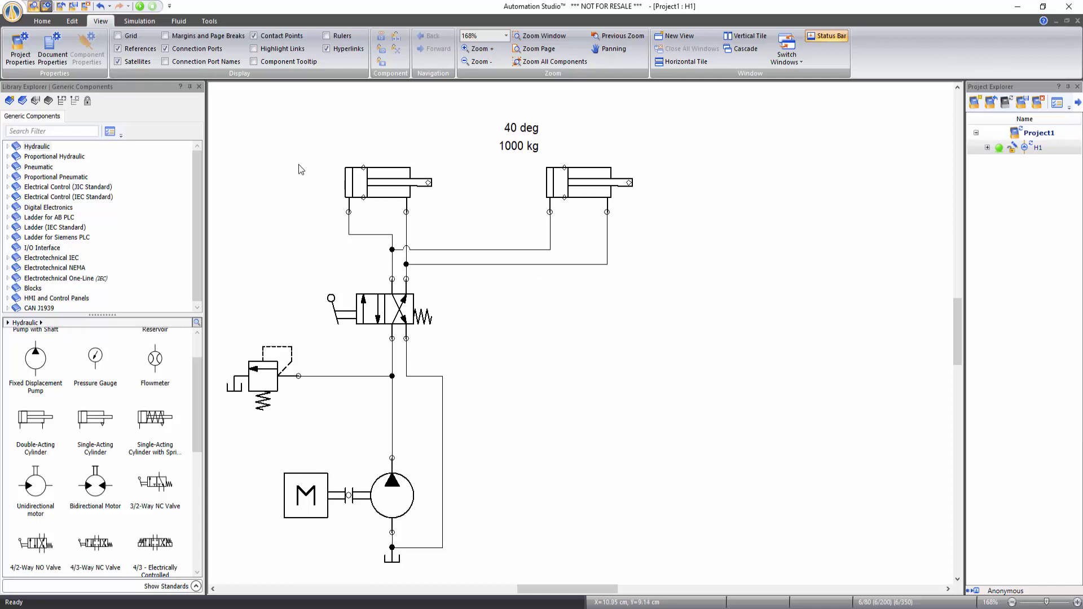
pyautogui.click(73, 22)
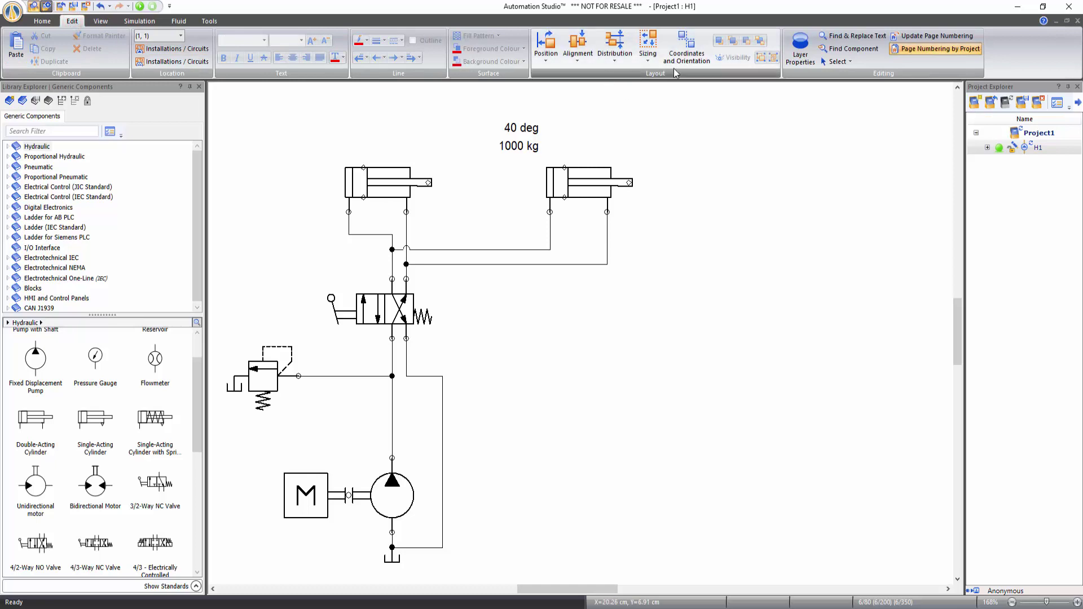
pyautogui.click(581, 183)
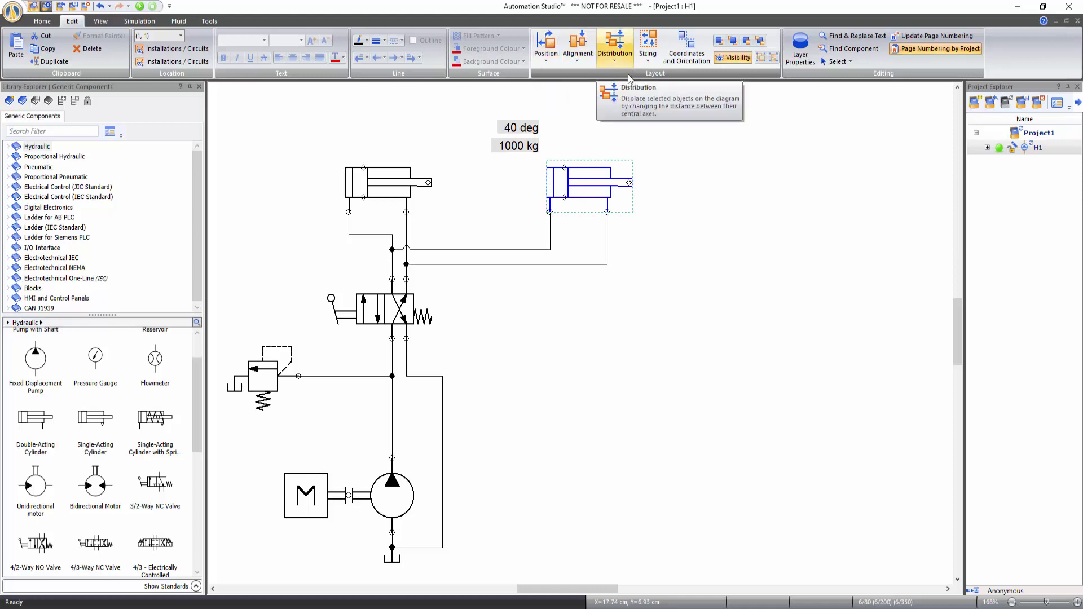
pyautogui.rightClick(585, 197)
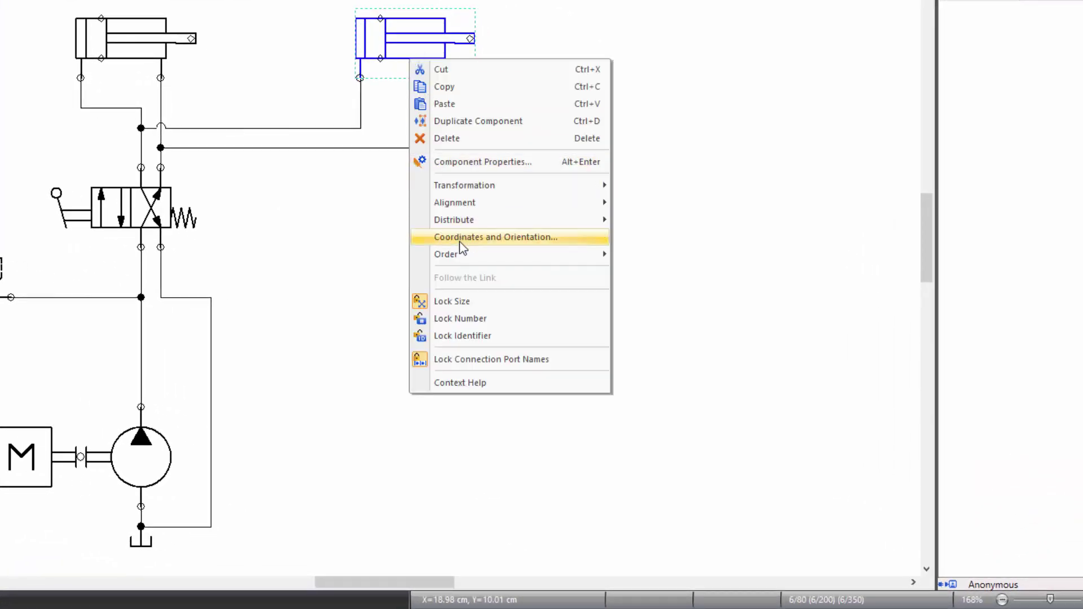
pyautogui.moveTo(462, 254)
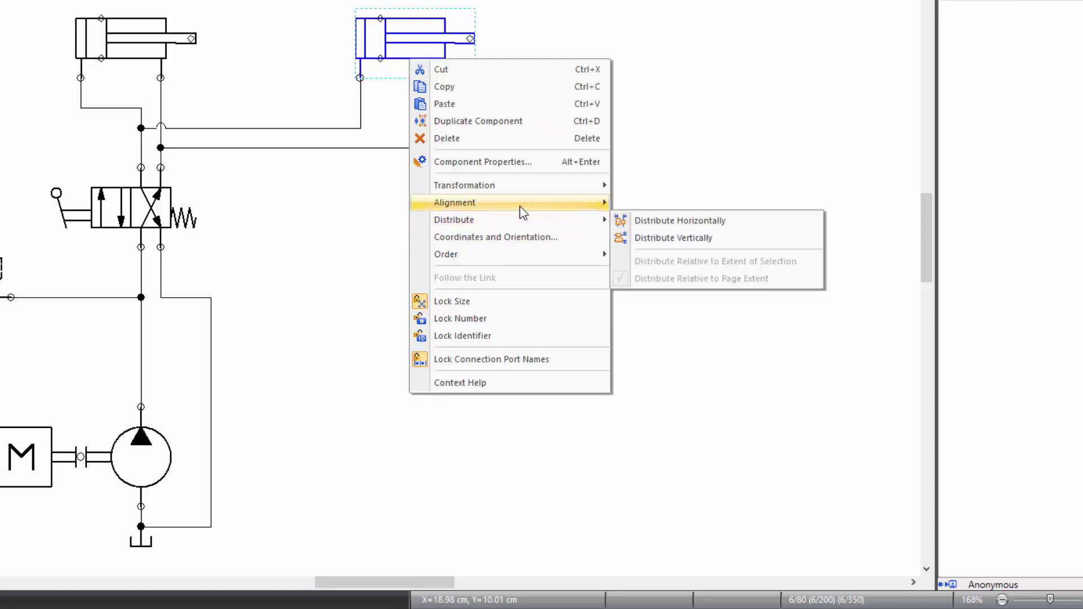
pyautogui.moveTo(553, 189)
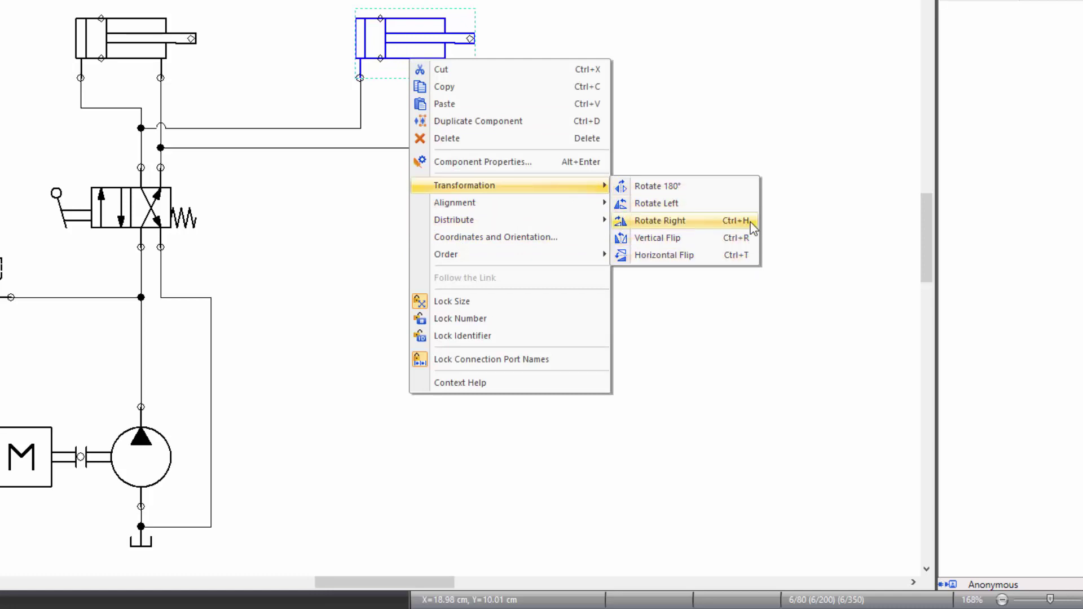
pyautogui.click(739, 304)
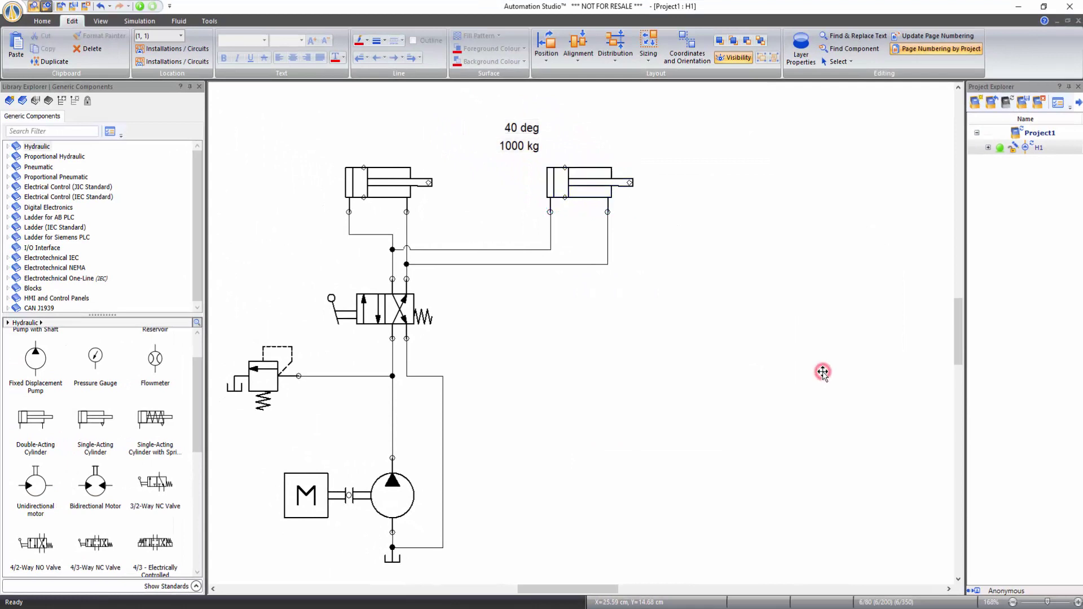
pyautogui.click(822, 372)
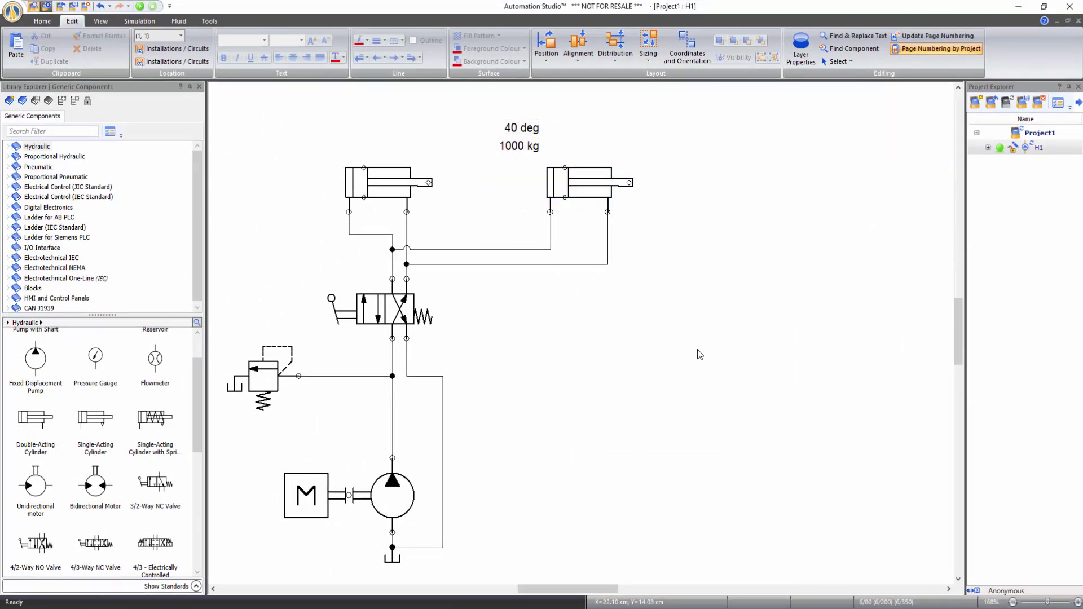
# - Rotate the copied cylinder slightly counterclockwise with free Rotation so that its rod end tilts upward
pyautogui.click(572, 186)
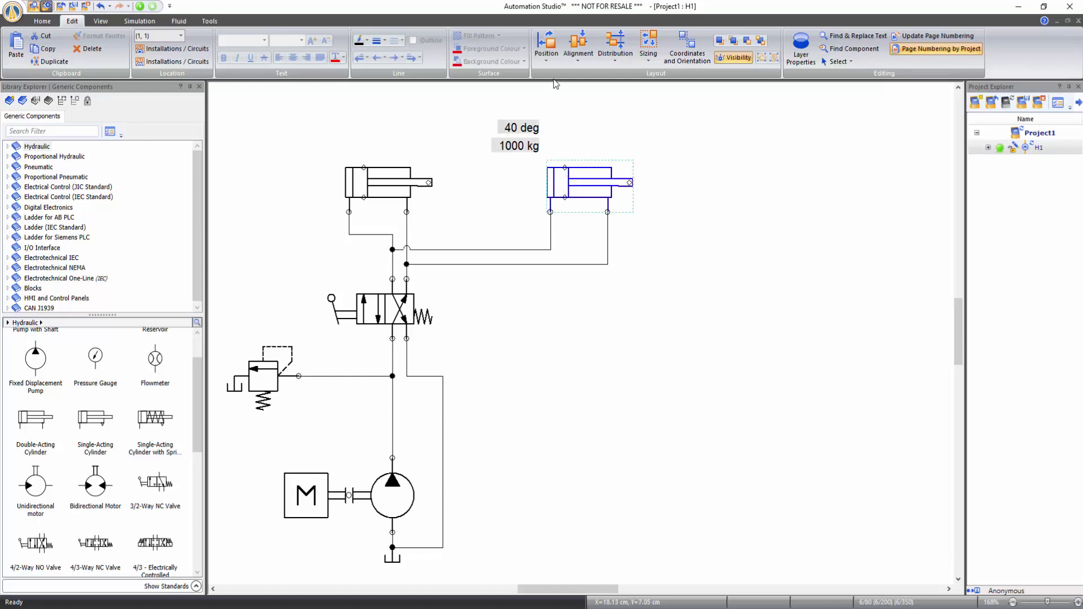
pyautogui.click(547, 58)
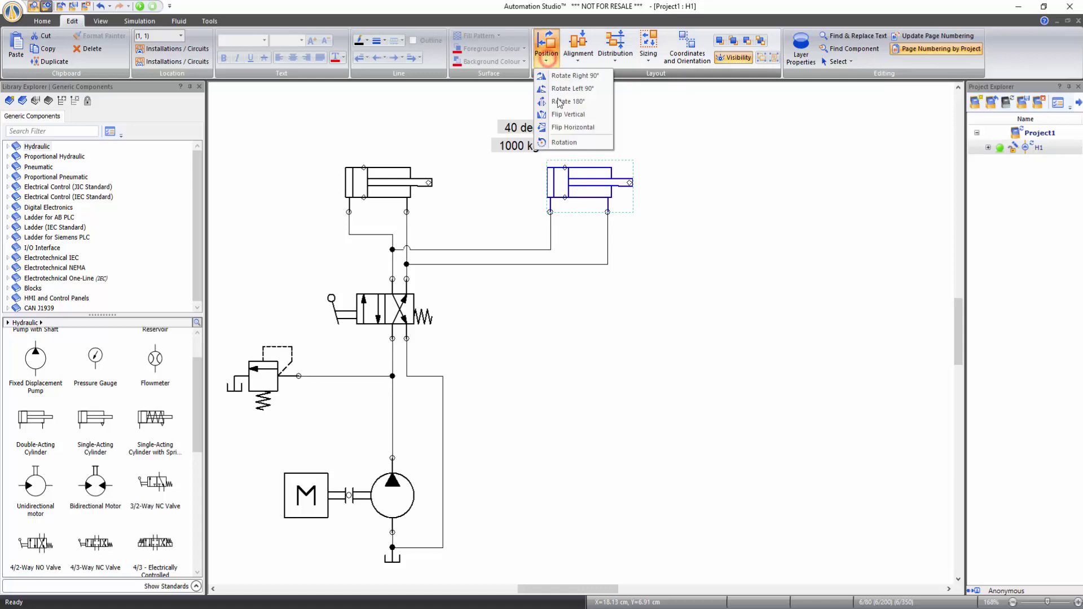
pyautogui.click(569, 144)
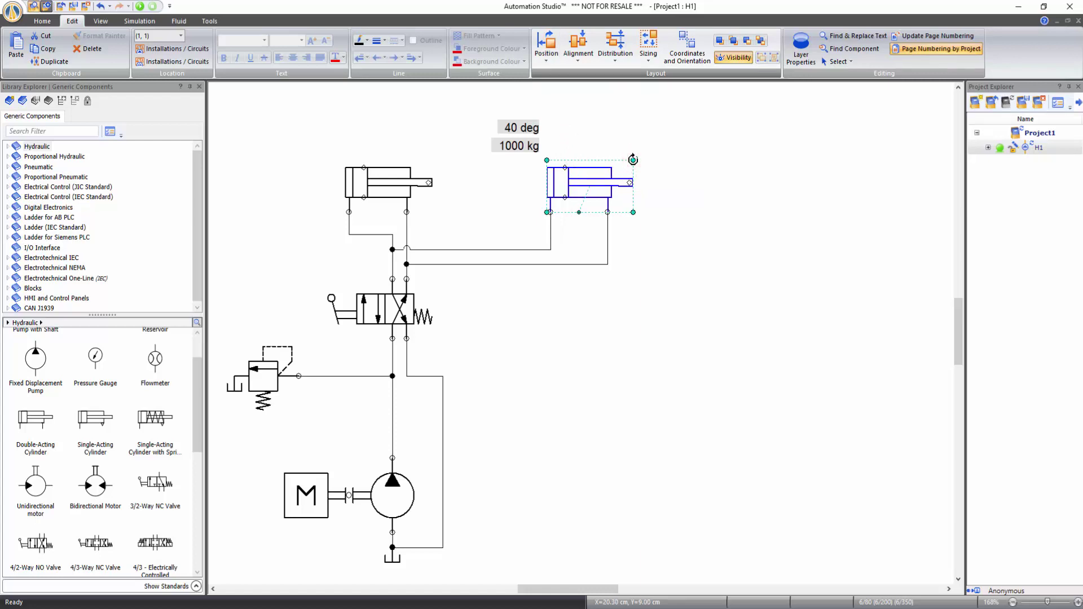
pyautogui.moveTo(633, 160); pyautogui.dragTo(628, 133)
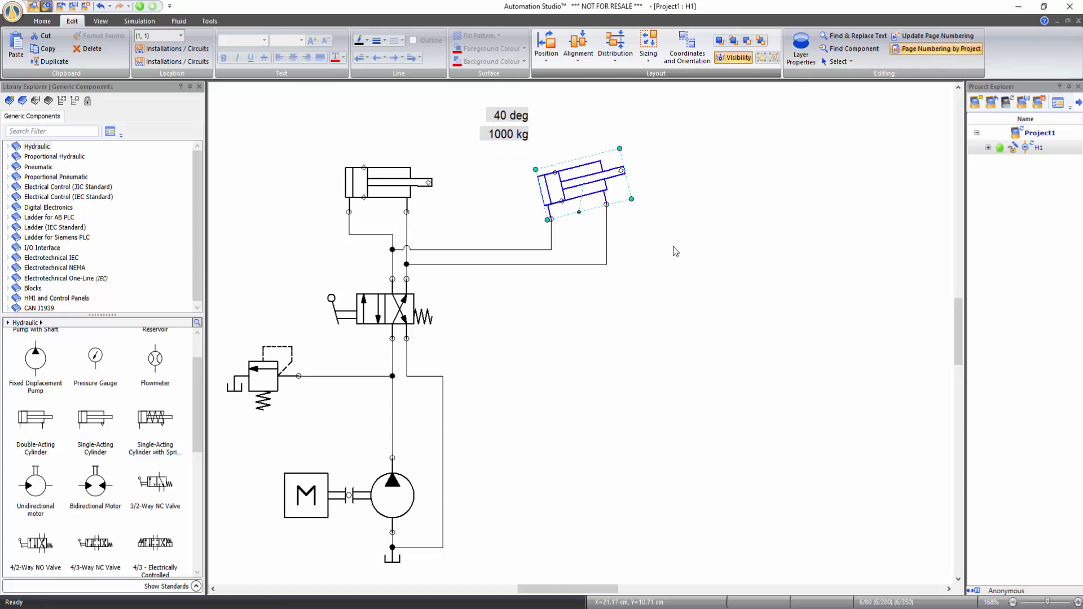
pyautogui.click(675, 268)
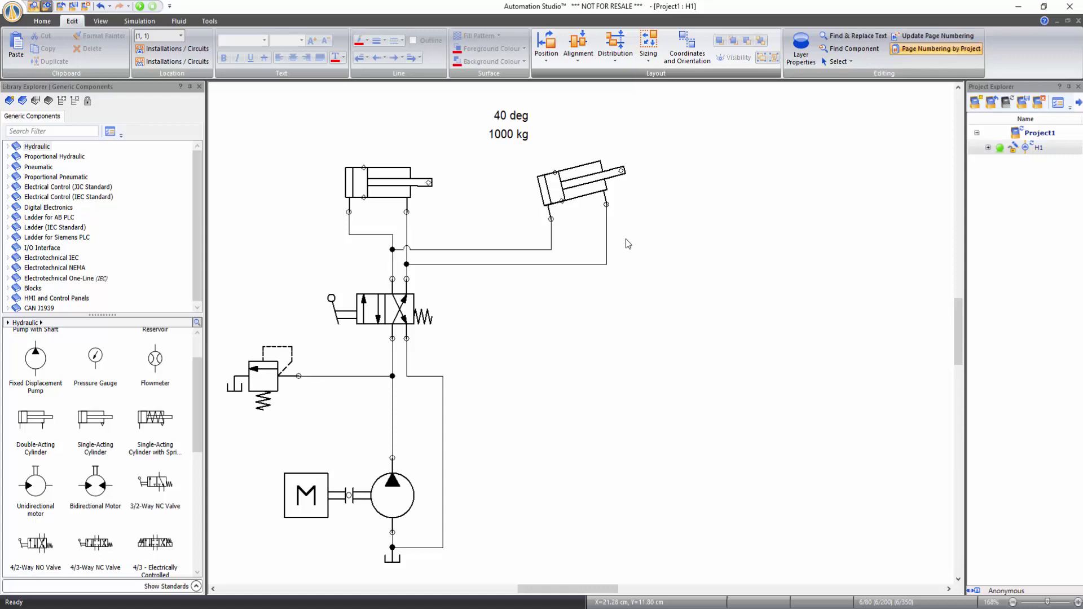
# - Open the context help for the inclined double-acting cylinder and read its Operation and Features sections
pyautogui.click(574, 180)
pyautogui.rightClick(574, 181)
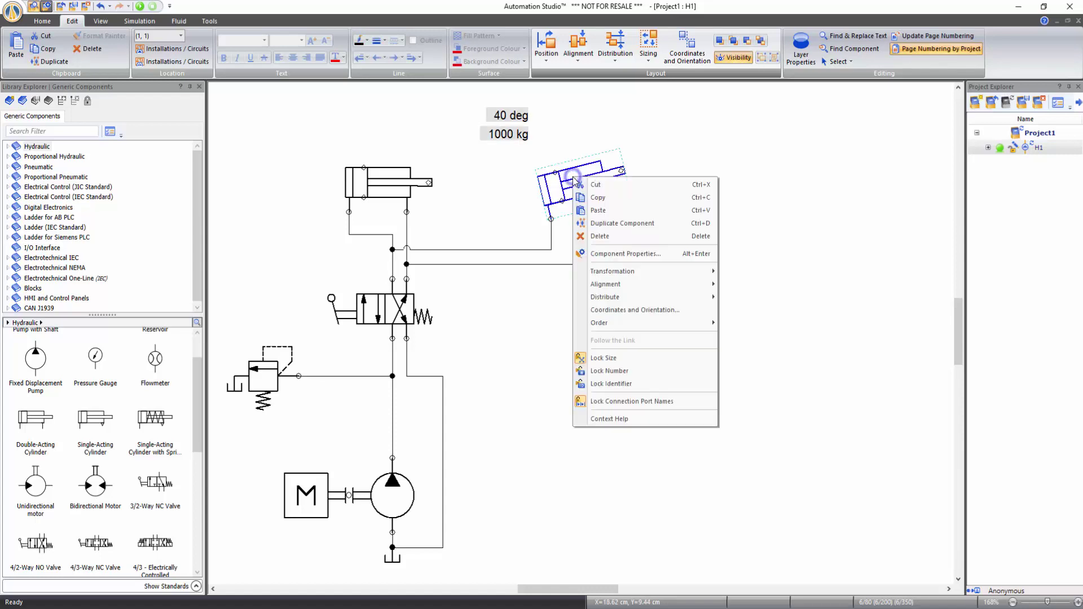
pyautogui.click(618, 419)
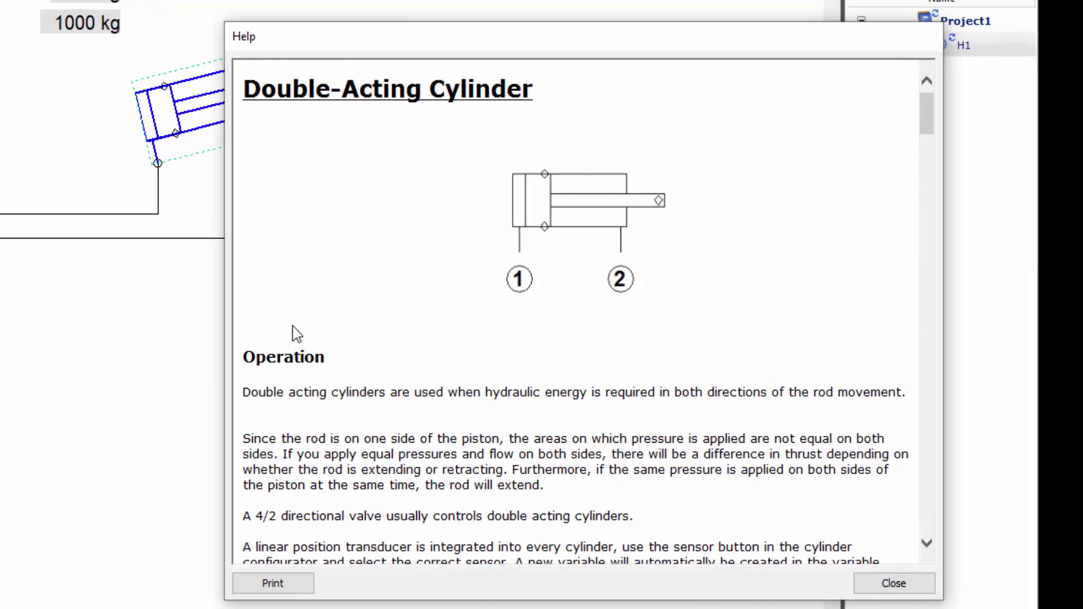
pyautogui.click(365, 366)
pyautogui.scroll(-5, 367, 366)
pyautogui.scroll(-4, 375, 373)
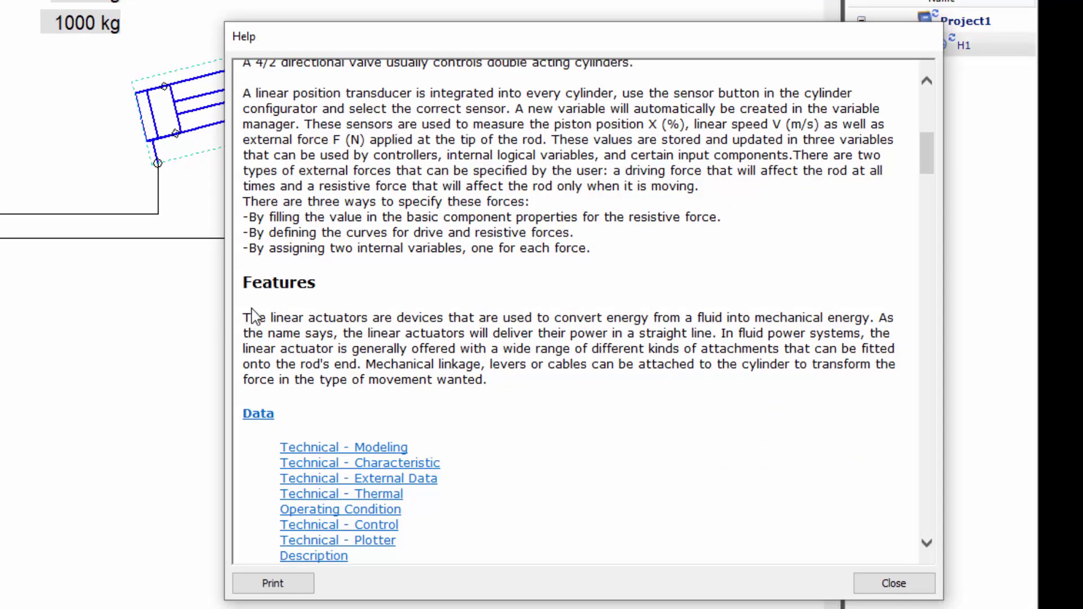
pyautogui.scroll(-5, 470, 417)
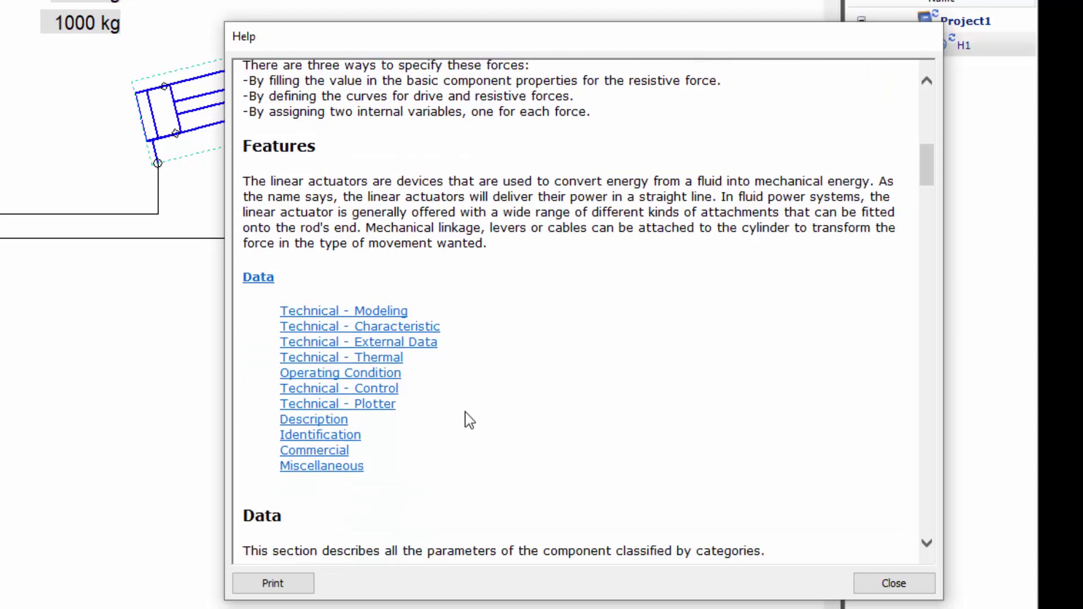
# - Read the help's Data section, from the Technical - Modeling parameters through the Operating Condition limits, and close the help
pyautogui.scroll(-3, 469, 420)
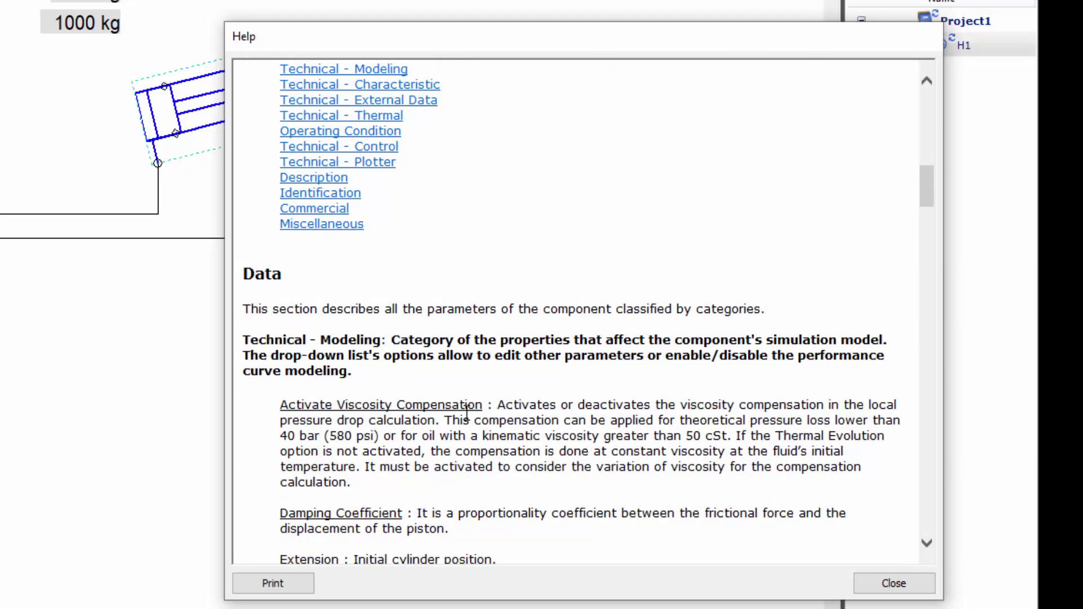
pyautogui.scroll(-2, 466, 415)
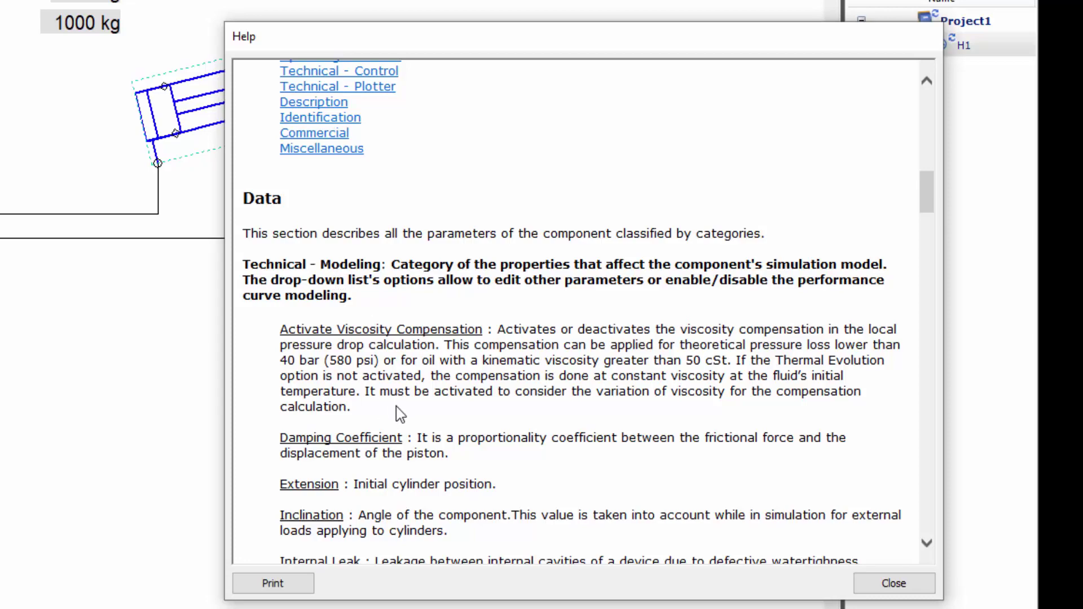
pyautogui.scroll(-3, 398, 417)
pyautogui.scroll(-8, 397, 429)
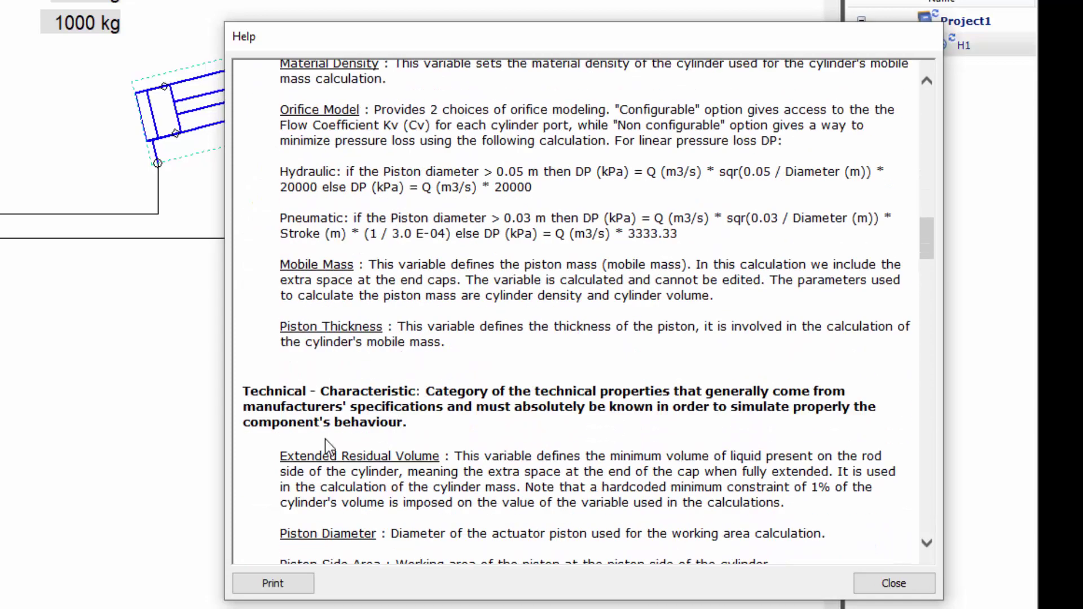
pyautogui.scroll(-12, 403, 457)
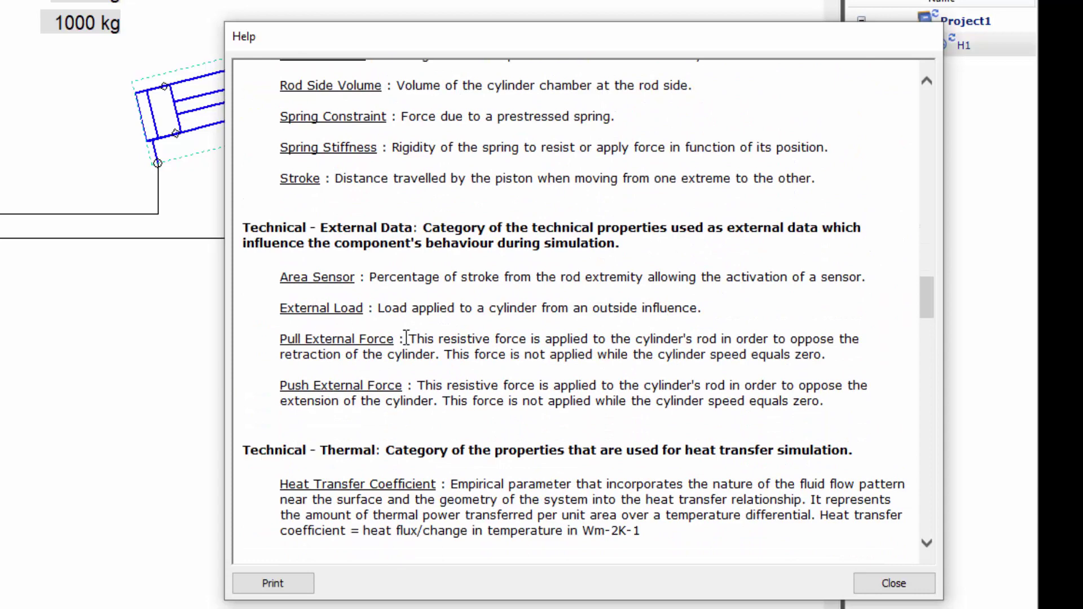
pyautogui.scroll(-2, 406, 347)
pyautogui.scroll(-4, 406, 389)
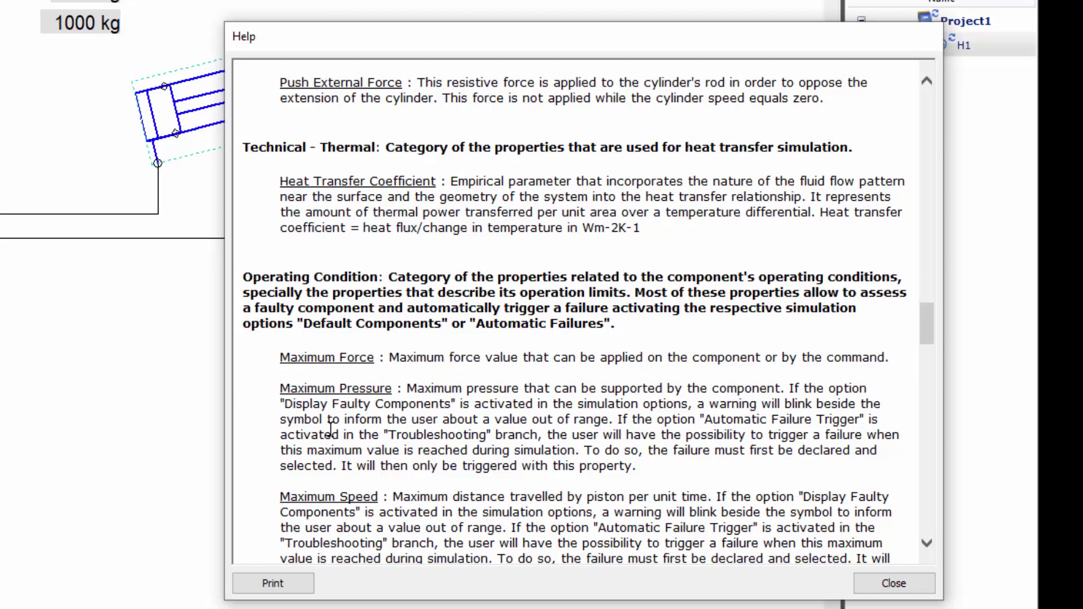
pyautogui.scroll(-1, 434, 434)
pyautogui.scroll(-3, 394, 446)
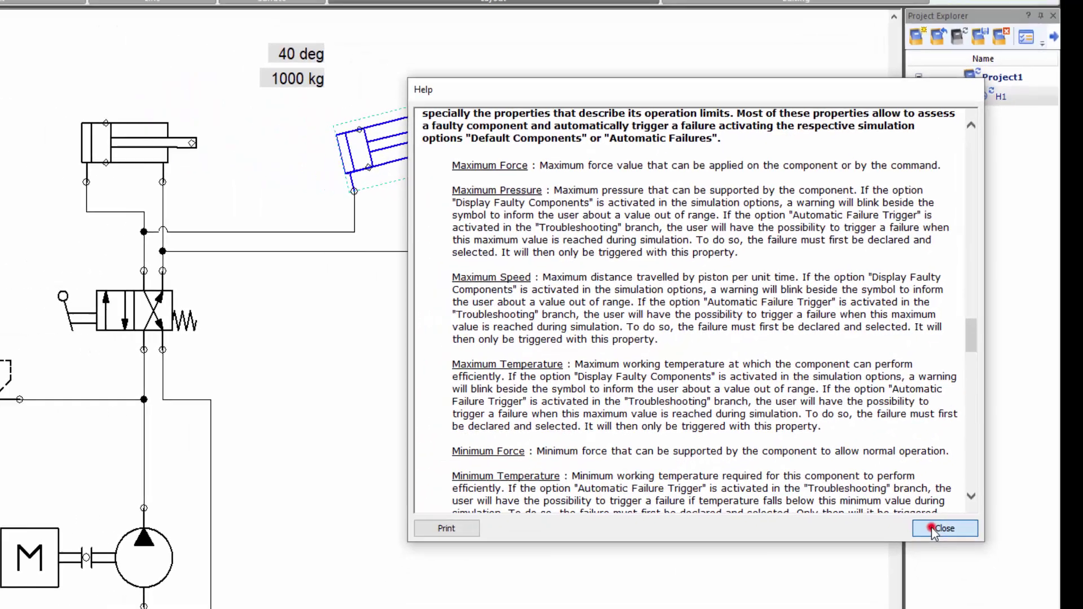
pyautogui.click(880, 584)
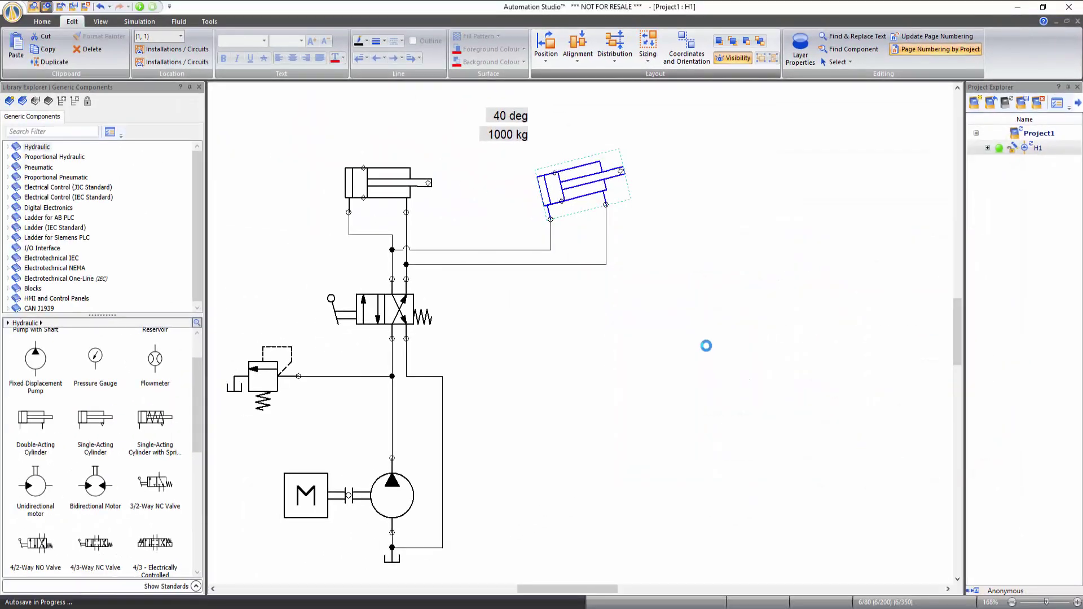
pyautogui.click(702, 338)
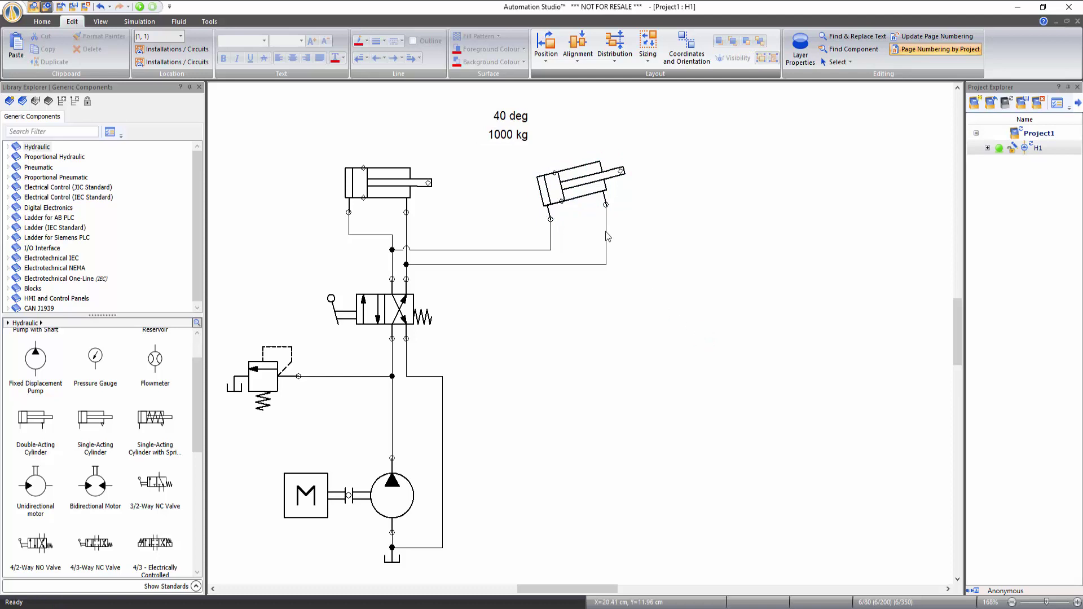
# - Bring up the inclined cylinder's help page once more, close it and deselect the cylinder
pyautogui.click(574, 192)
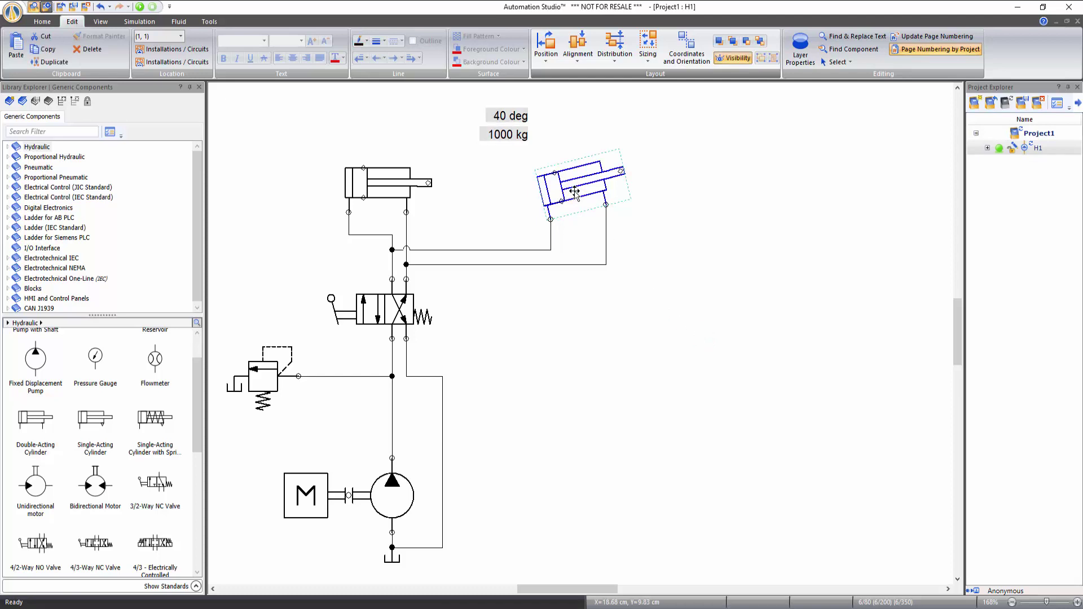
pyautogui.press('F1')
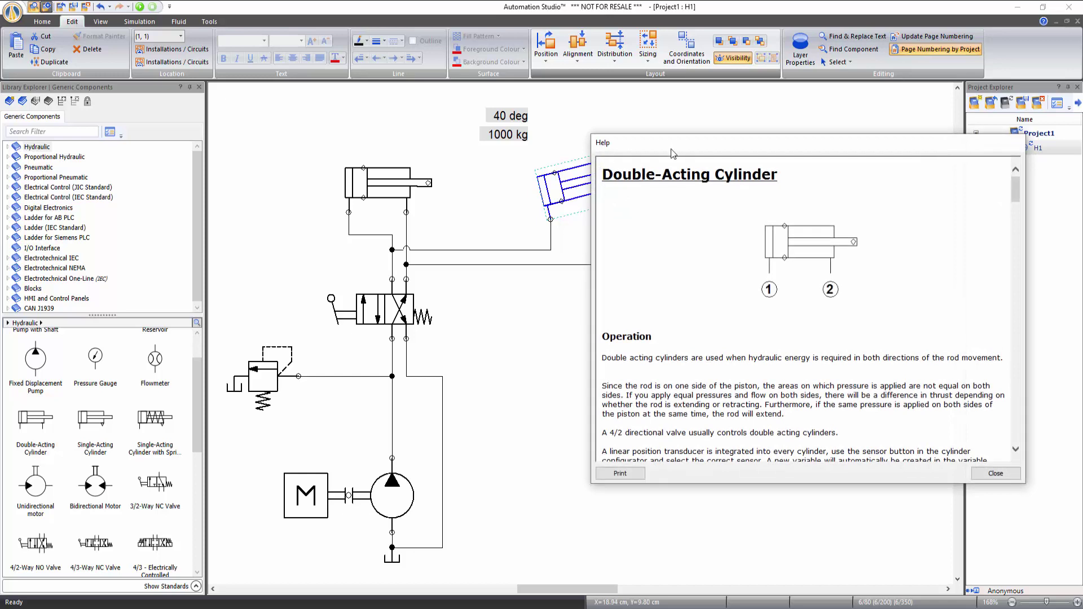
pyautogui.click(1000, 474)
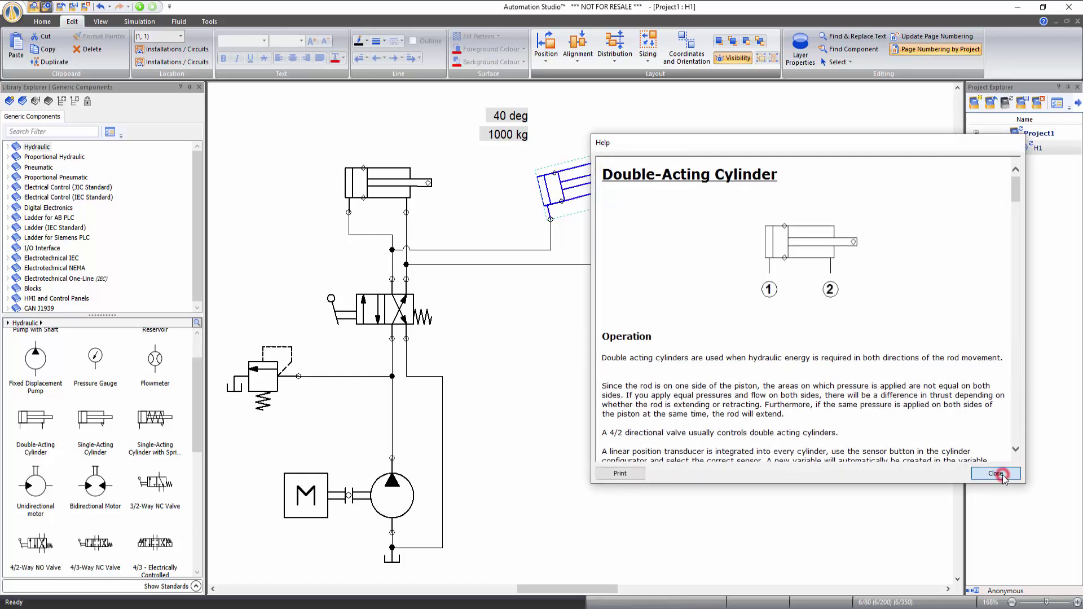
pyautogui.click(686, 398)
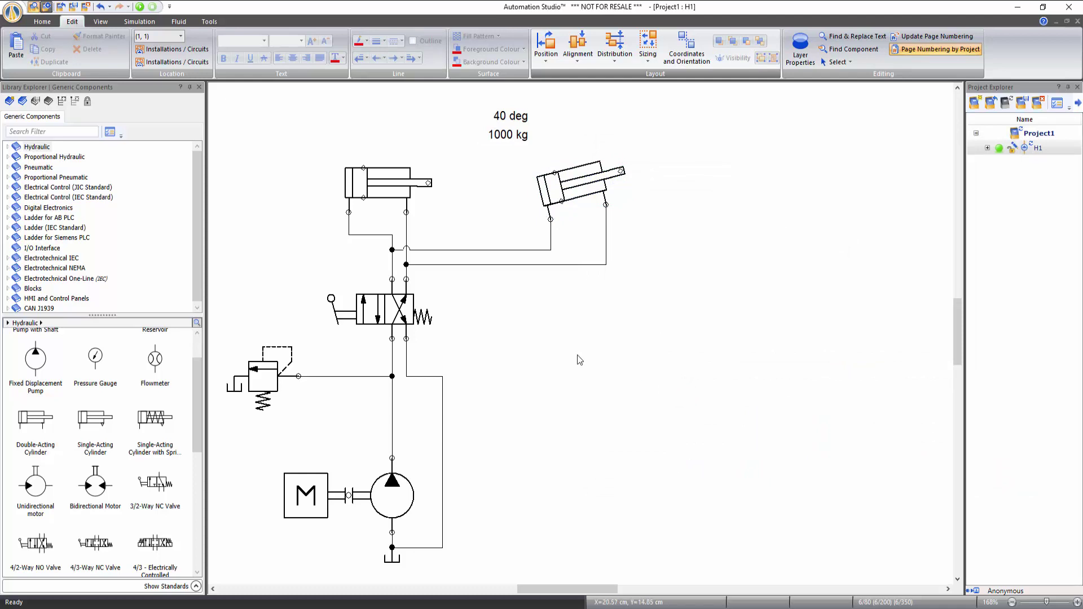
# - Place a pressure gauge at the relief valve's inlet junction and insert a flowmeter into the line directly above the pump
pyautogui.click(104, 356)
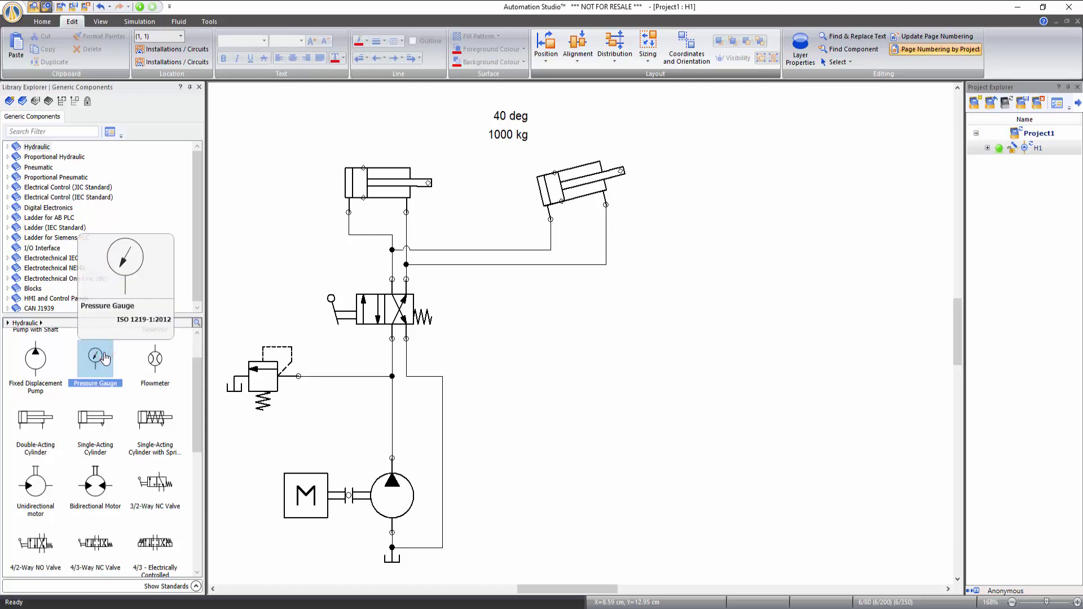
pyautogui.moveTo(104, 356)
pyautogui.mouseDown()
pyautogui.moveTo(186, 361)
pyautogui.moveTo(275, 347)
pyautogui.moveTo(303, 305)
pyautogui.moveTo(299, 376)
pyautogui.mouseUp()
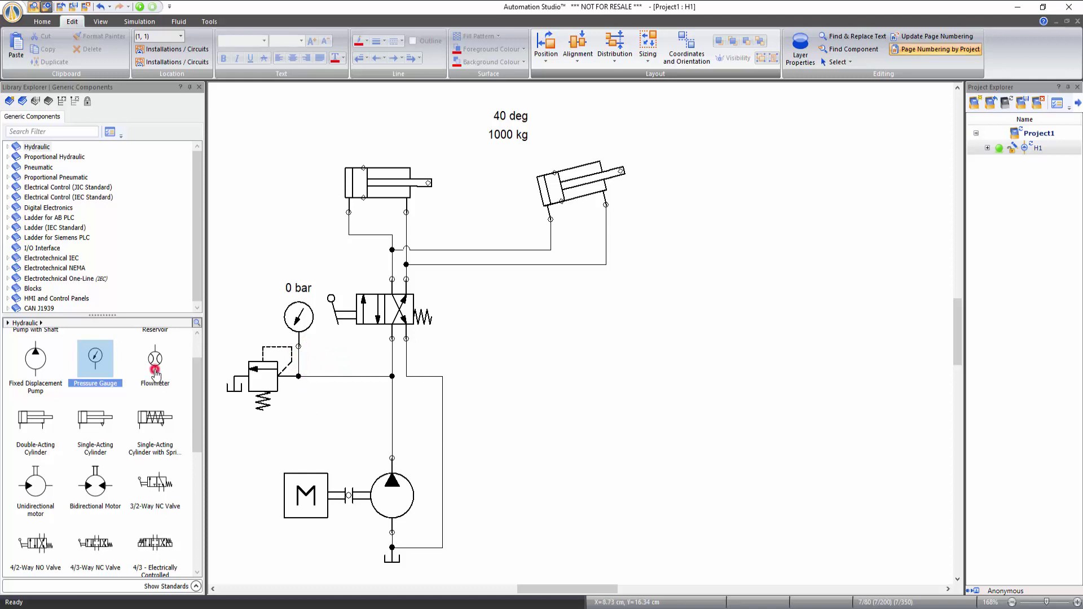
pyautogui.moveTo(154, 373); pyautogui.dragTo(165, 382)
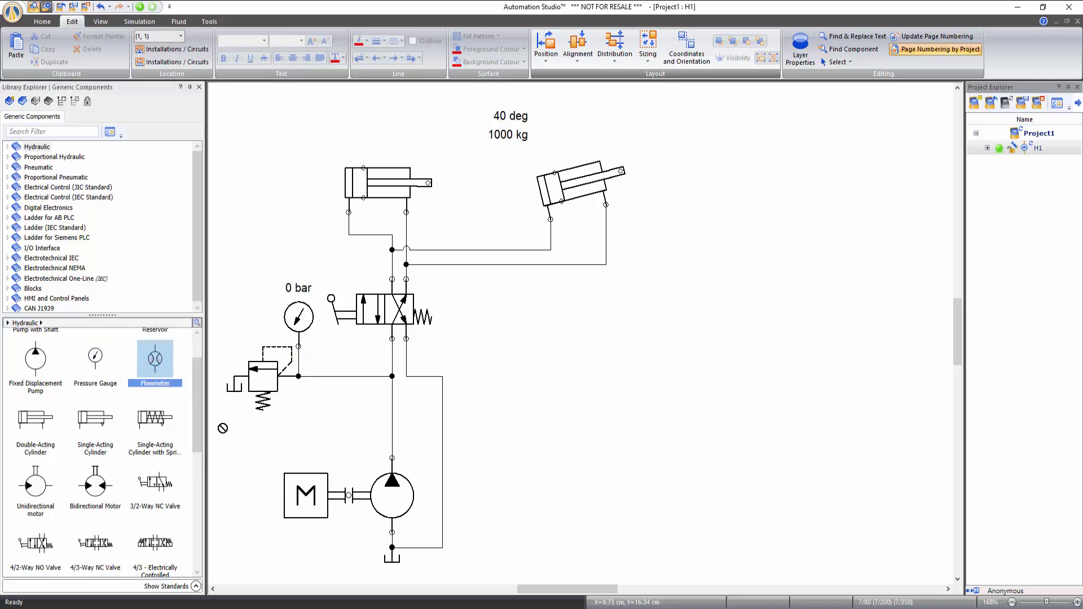
pyautogui.moveTo(223, 428)
pyautogui.mouseDown()
pyautogui.moveTo(239, 440)
pyautogui.moveTo(325, 401)
pyautogui.moveTo(398, 393)
pyautogui.mouseUp()
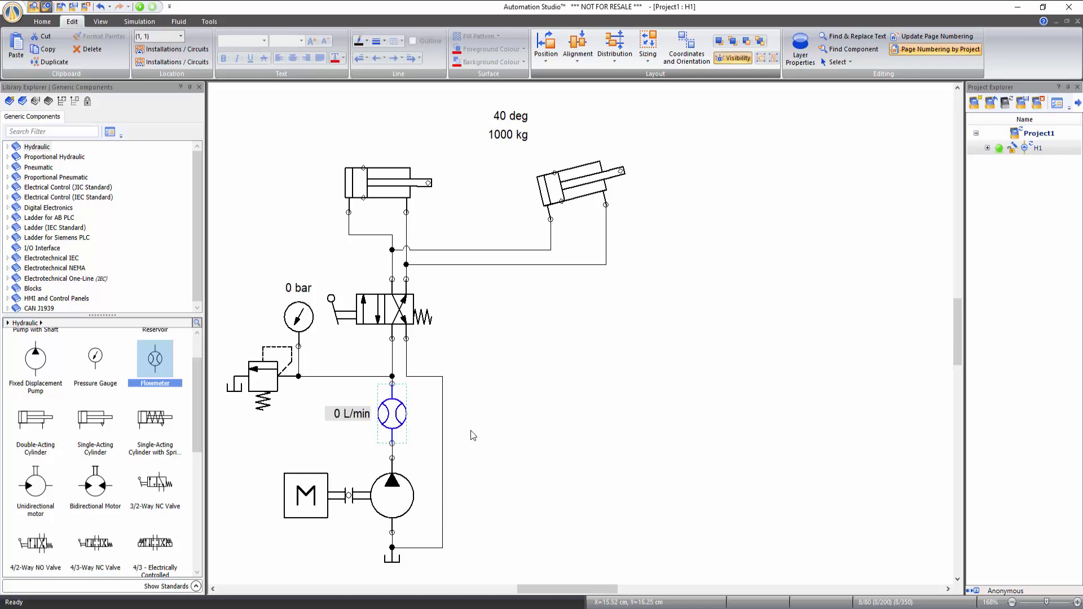
pyautogui.click(508, 438)
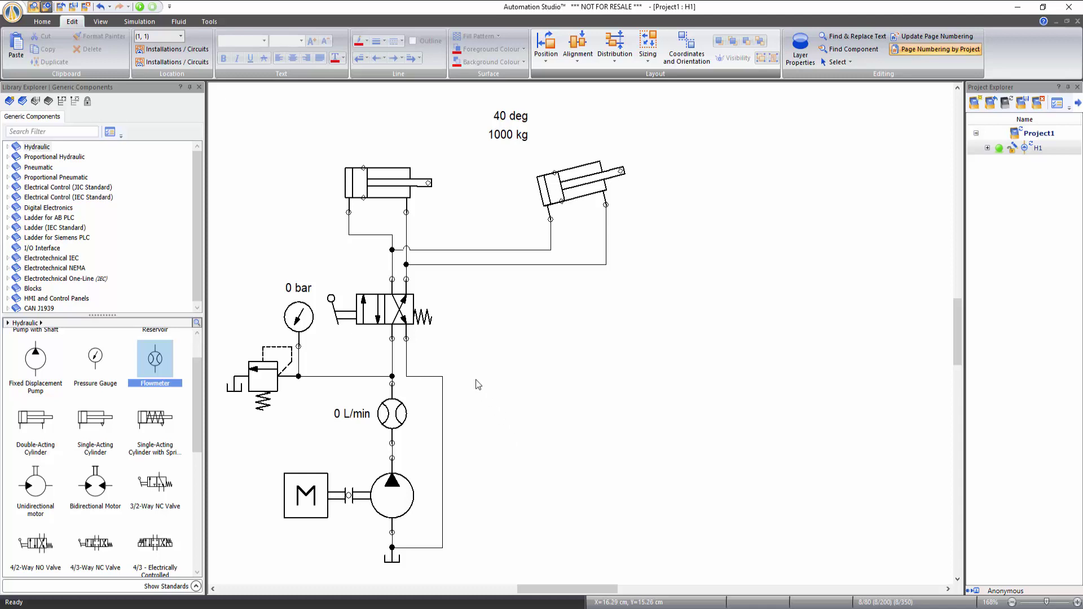
# - Run the normal simulation and shift the lever-operated directional valve back and forth to extend and retract both cylinders
pyautogui.click(138, 22)
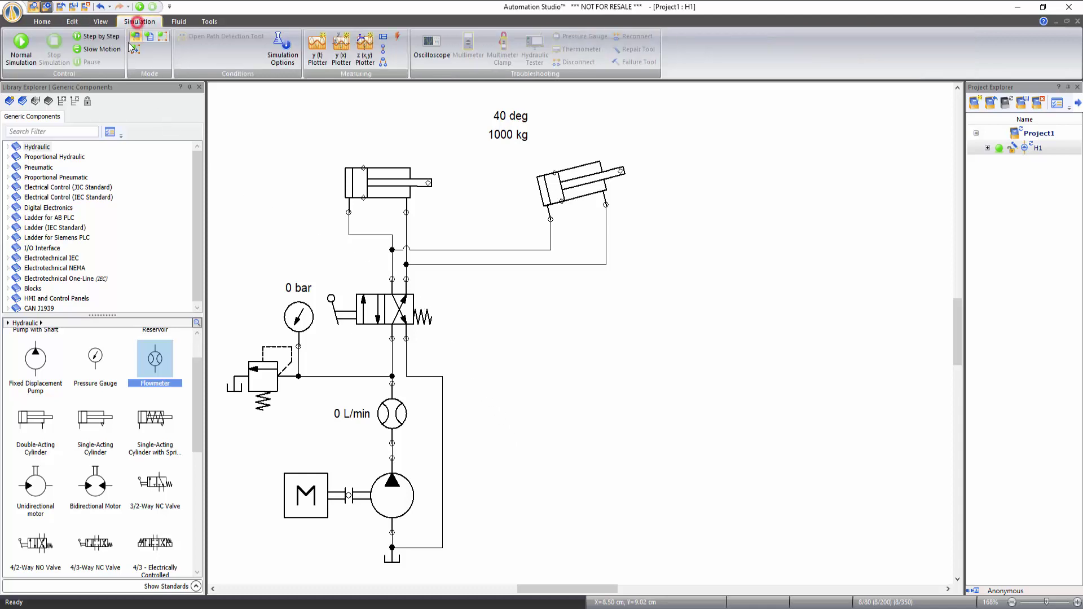
pyautogui.click(23, 53)
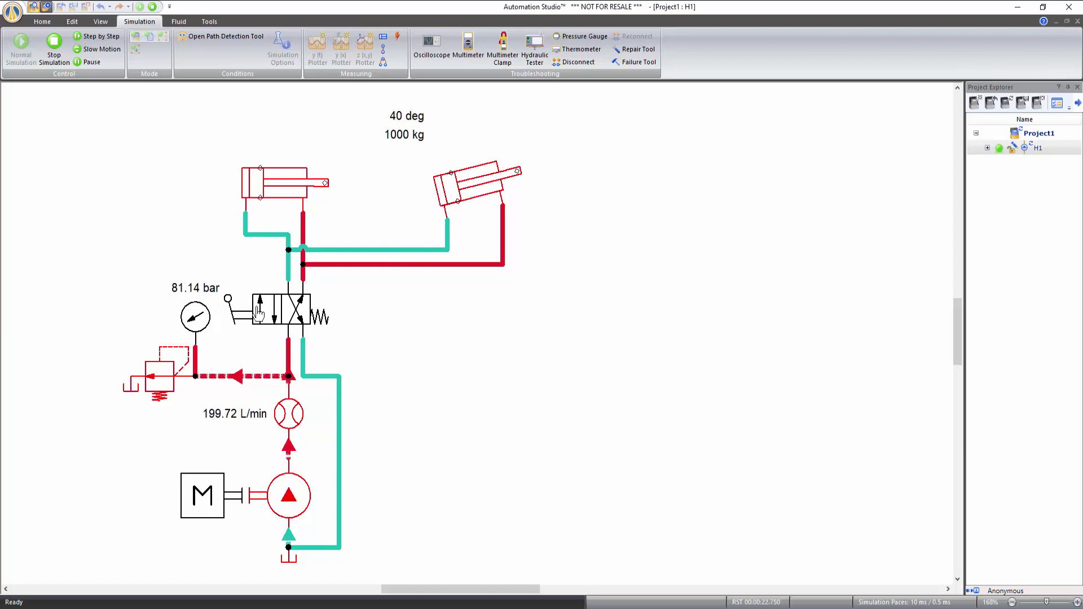
pyautogui.click(243, 319)
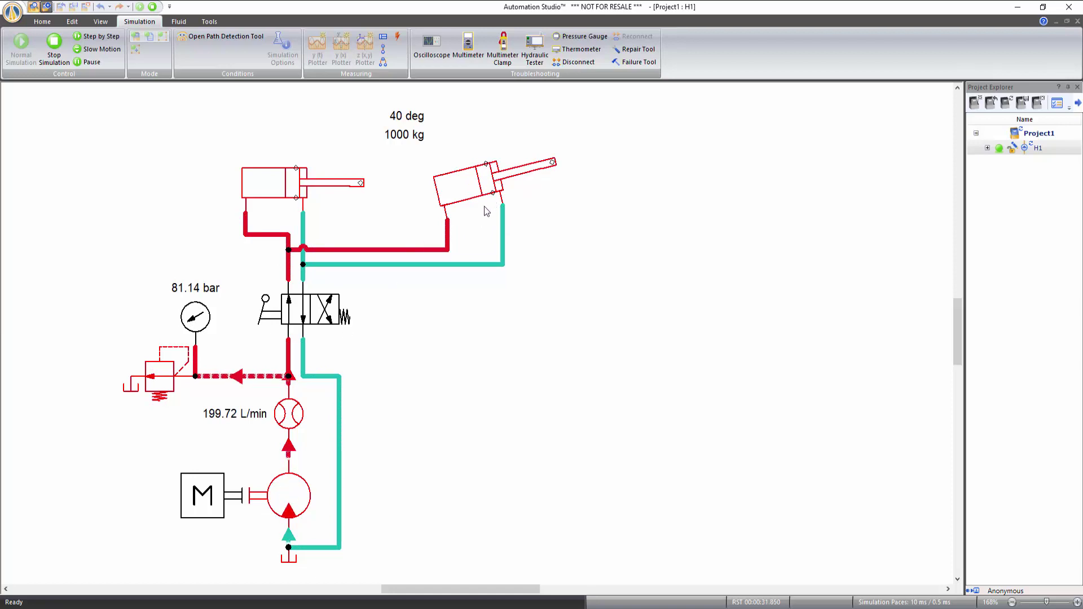
pyautogui.click(269, 320)
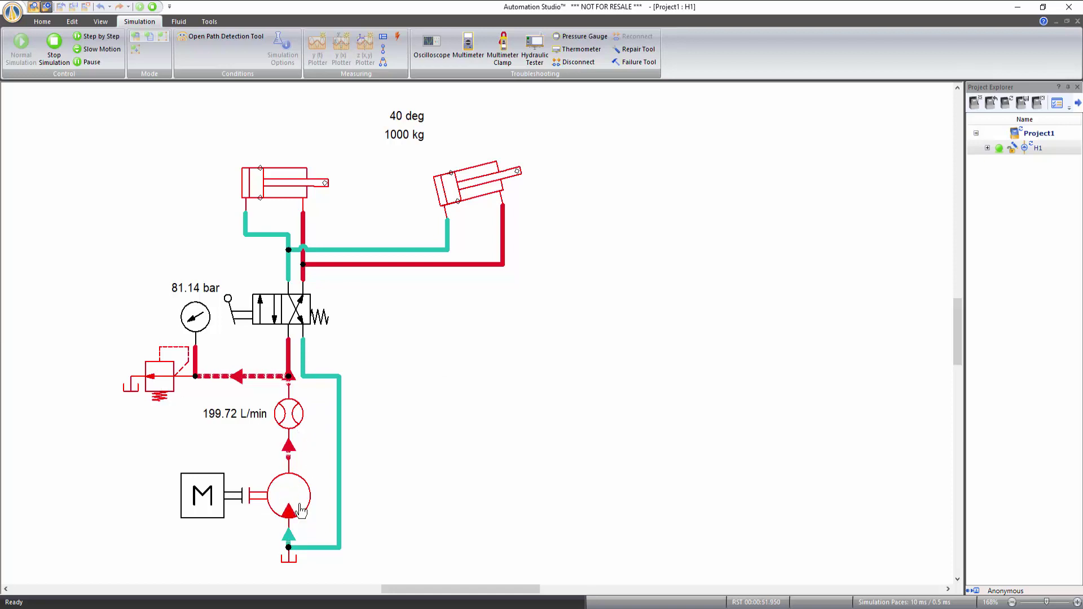
# - Set the pump's displacement to 50 cm³/rev while the simulation is running
pyautogui.click(310, 508)
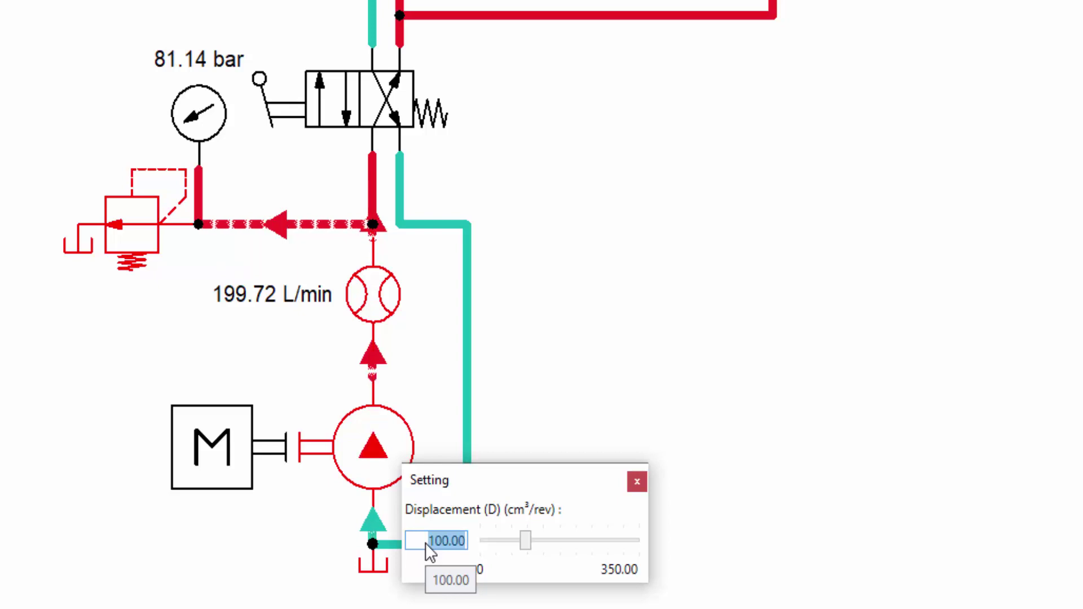
pyautogui.write('50')
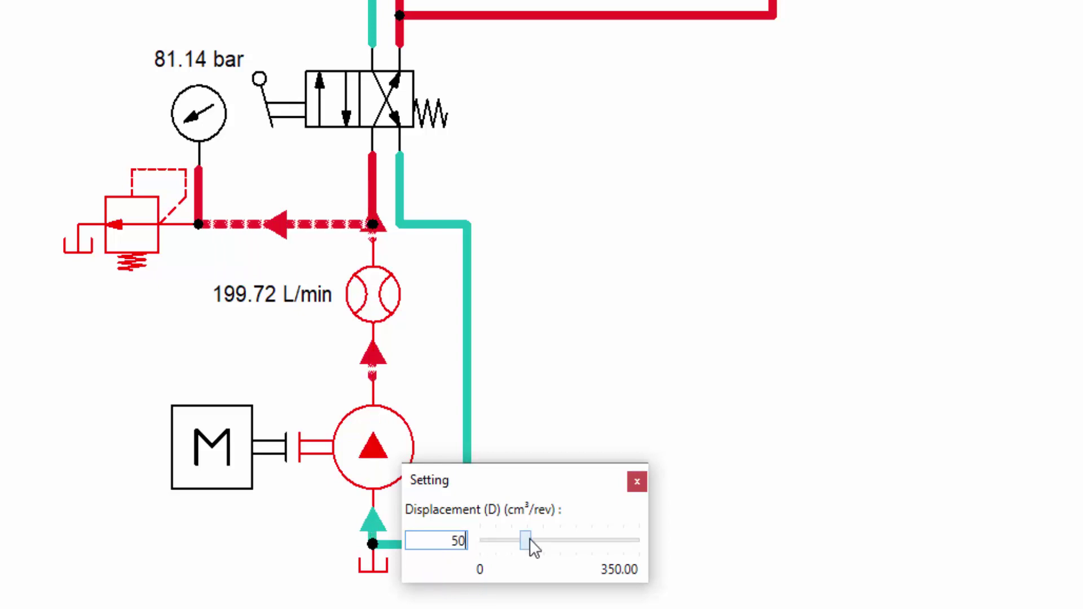
pyautogui.click(529, 539)
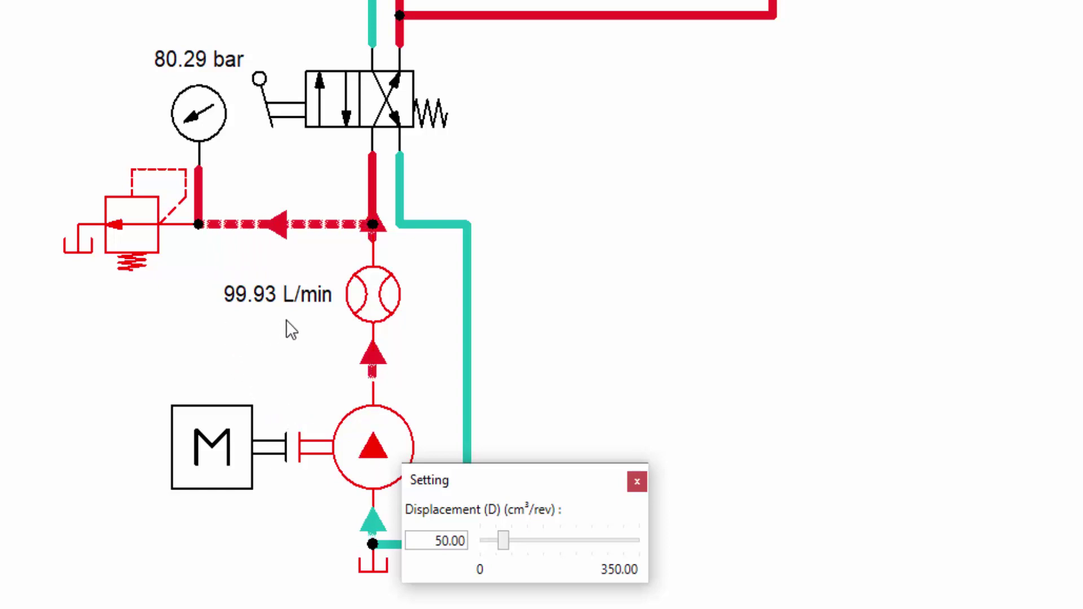
# - Raise the relief valve's cracking pressure to 115.76 bar in the running simulation and set it back to 80 bar
pyautogui.click(129, 237)
pyautogui.click(128, 237)
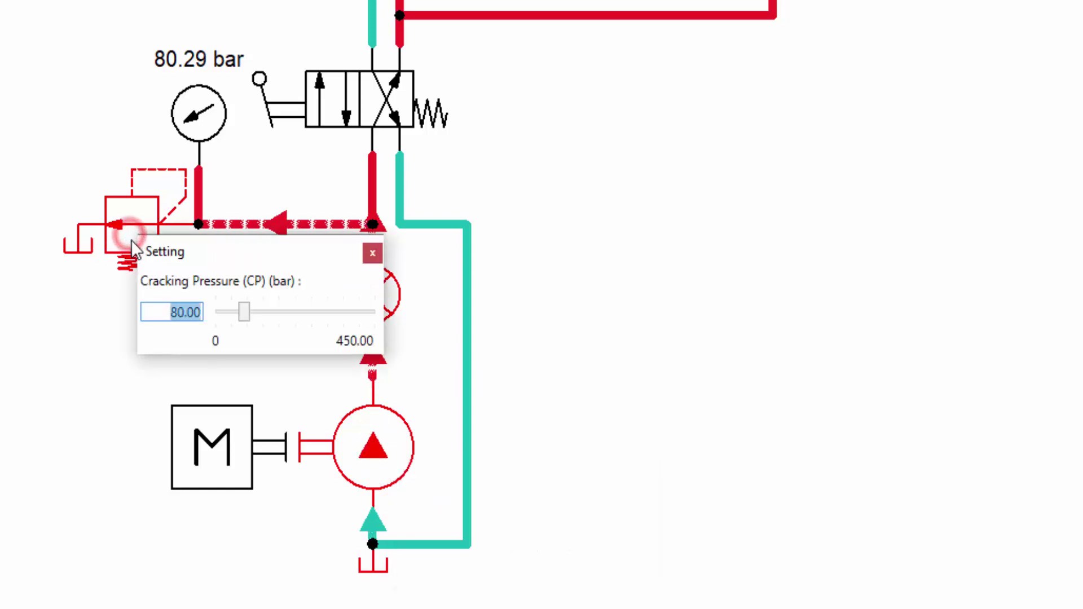
pyautogui.click(244, 313)
pyautogui.moveTo(243, 314)
pyautogui.mouseDown()
pyautogui.moveTo(286, 309)
pyautogui.moveTo(256, 316)
pyautogui.mouseUp()
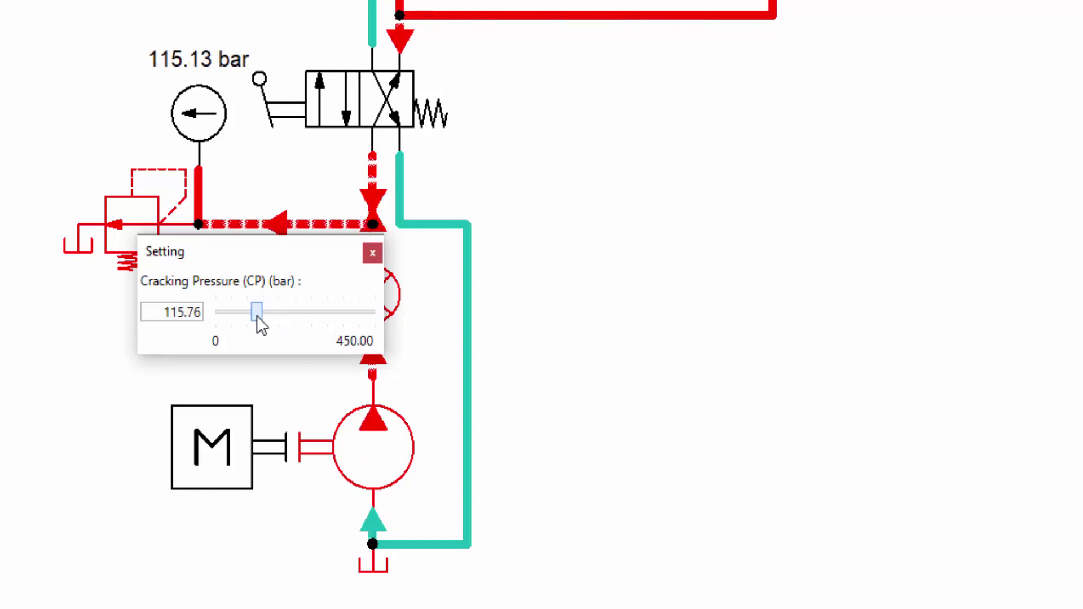
pyautogui.doubleClick(178, 312)
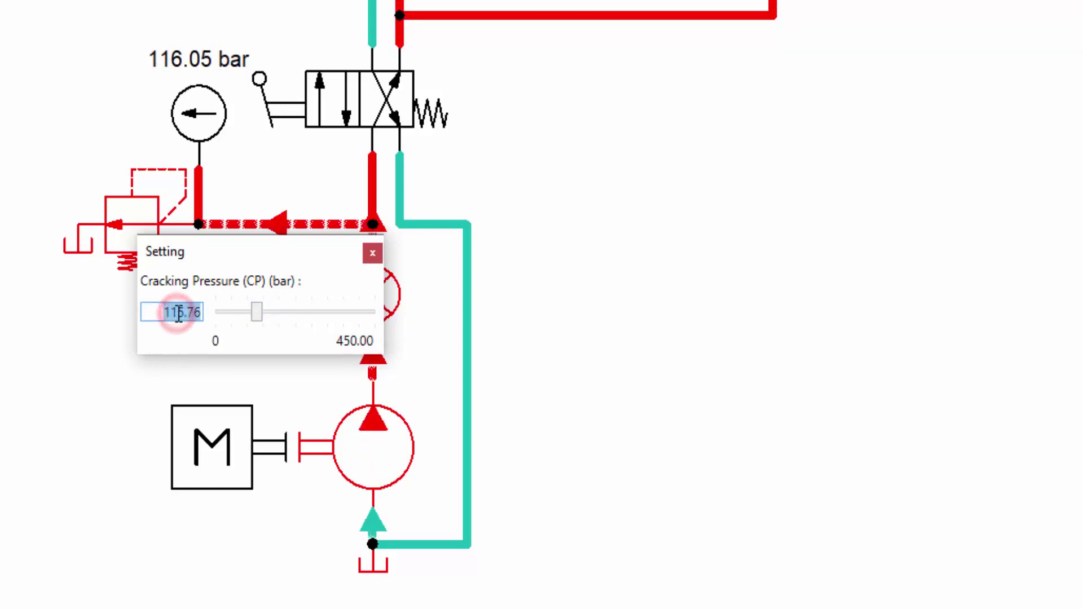
pyautogui.write('80')
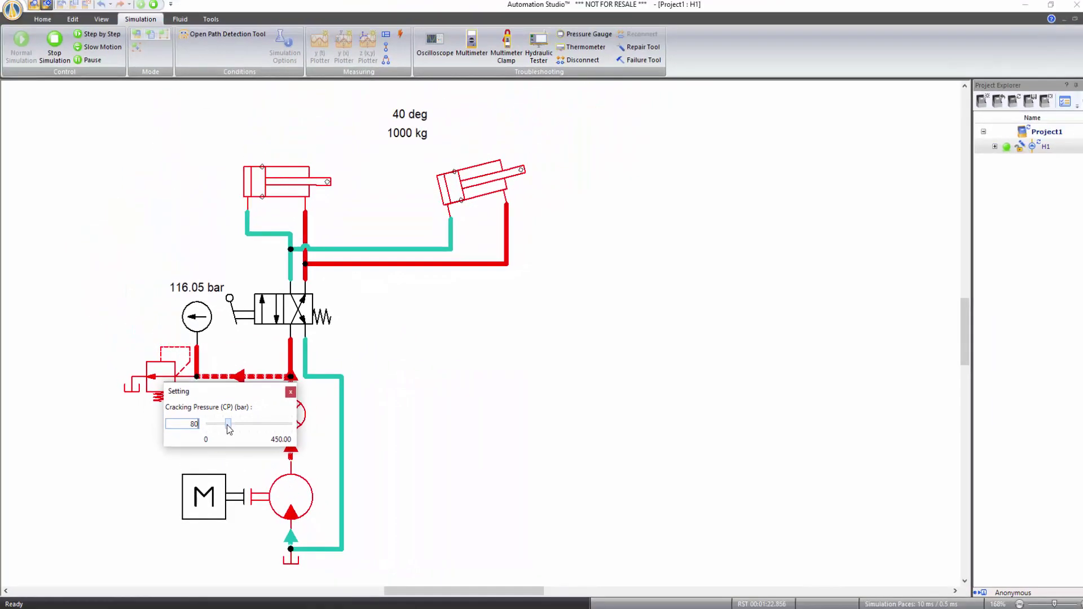
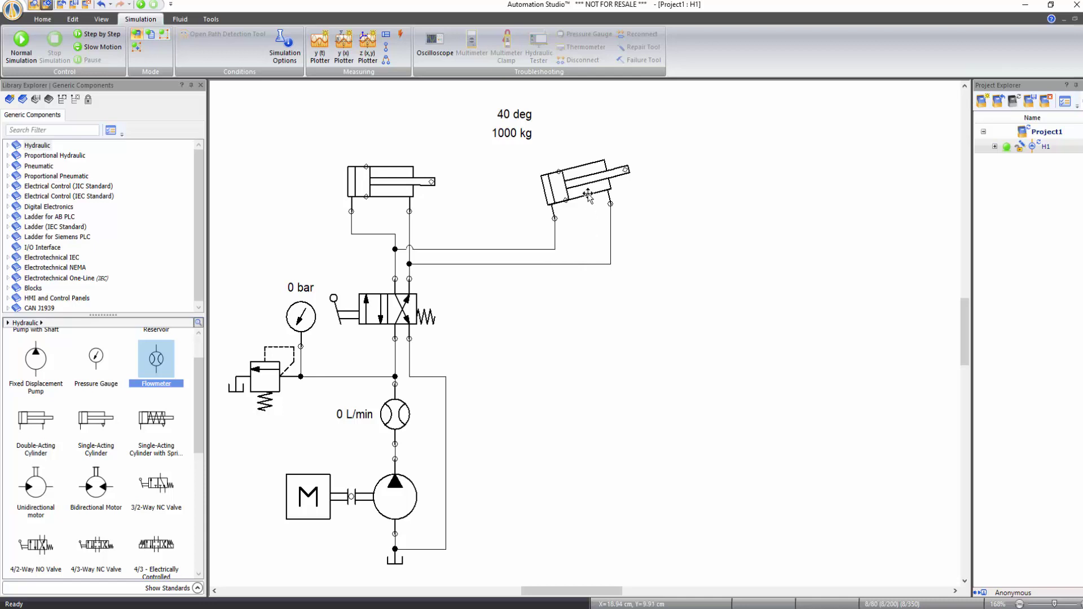
# - Move the inclined cylinder sideways, away from the first cylinder, so that it detaches from its two connection lines
pyautogui.click(583, 188)
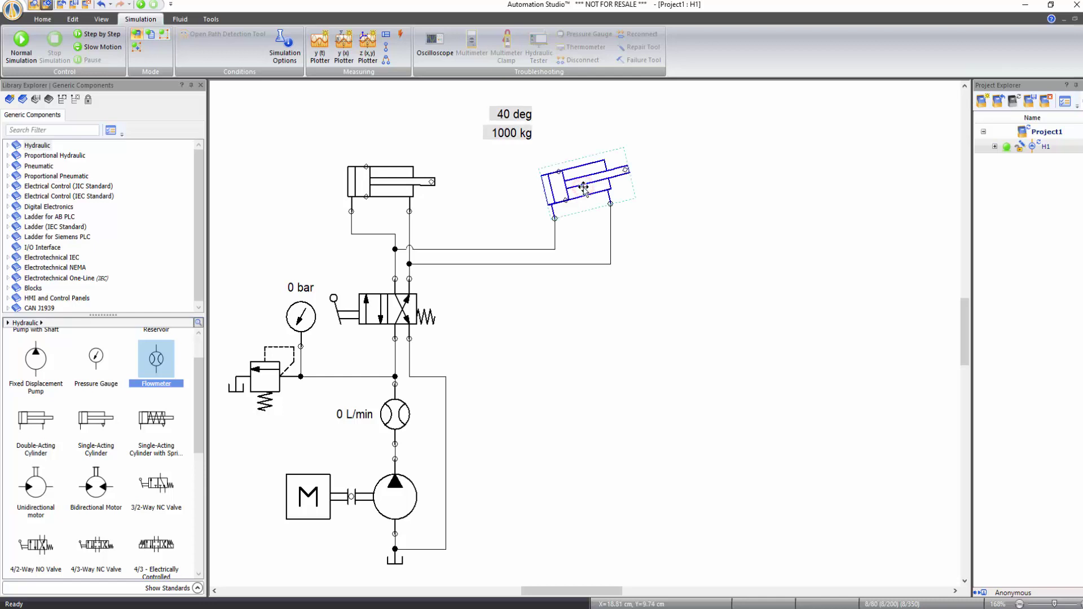
pyautogui.moveTo(584, 188); pyautogui.dragTo(688, 206)
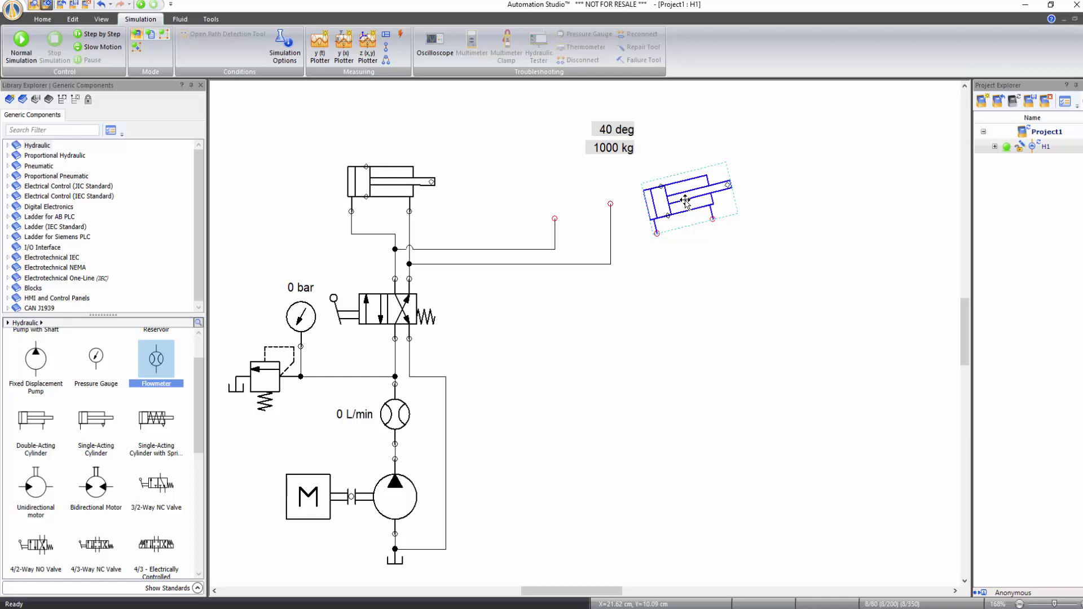
# - Delete the detached inclined cylinder and the two connection lines that led to it
pyautogui.press('Delete')
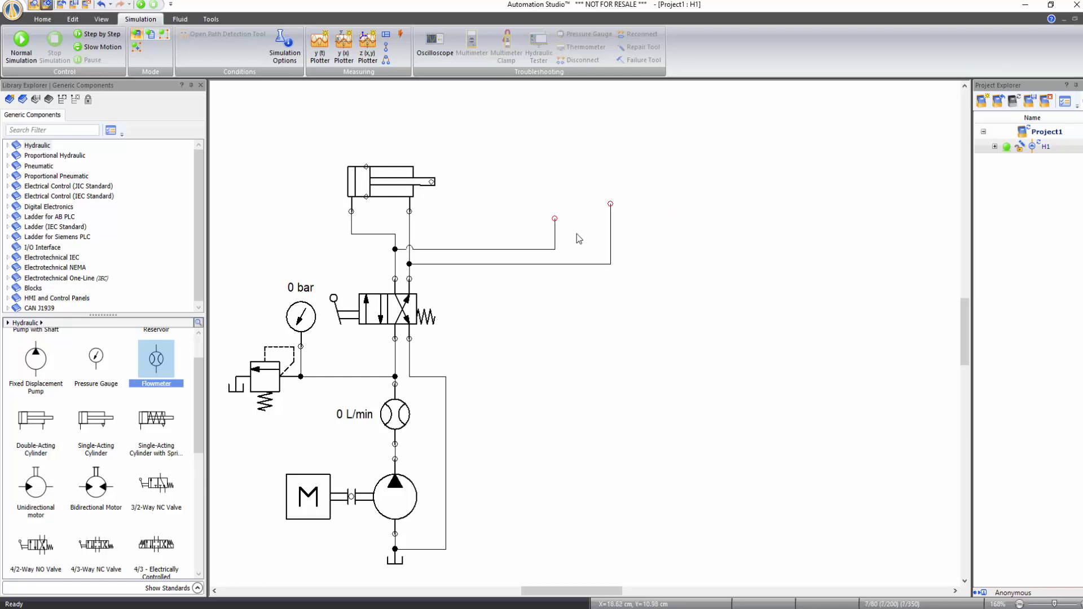
pyautogui.rightClick(503, 250)
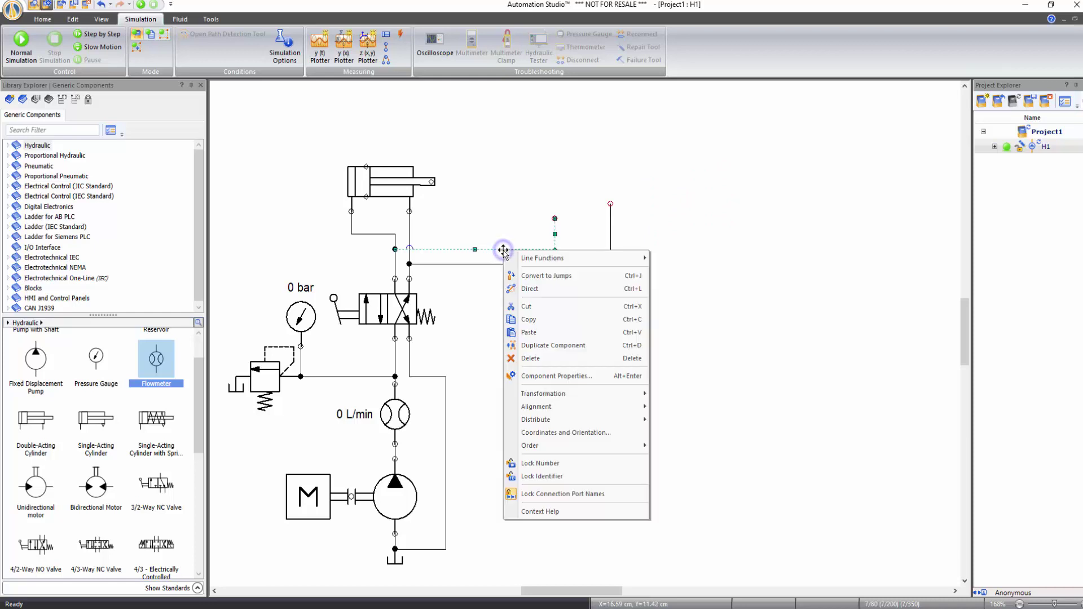
pyautogui.click(539, 359)
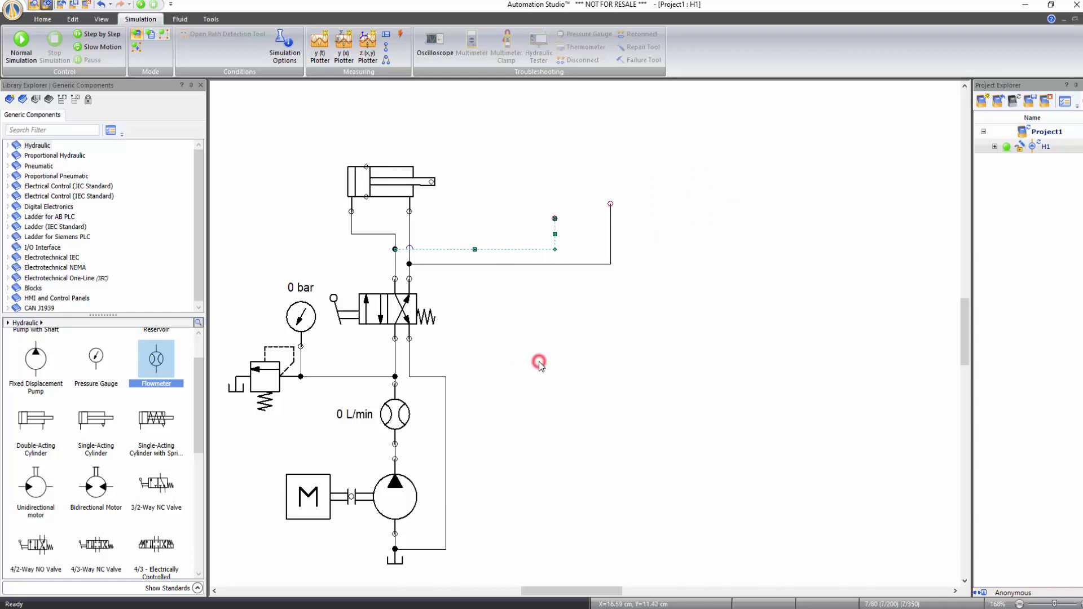
pyautogui.click(532, 265)
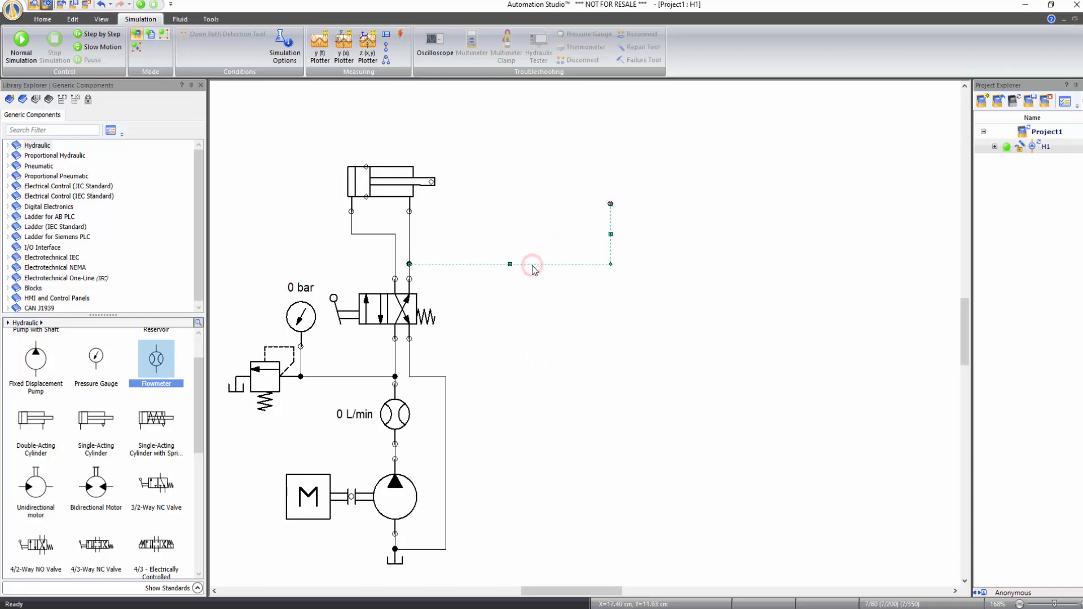
pyautogui.rightClick(532, 265)
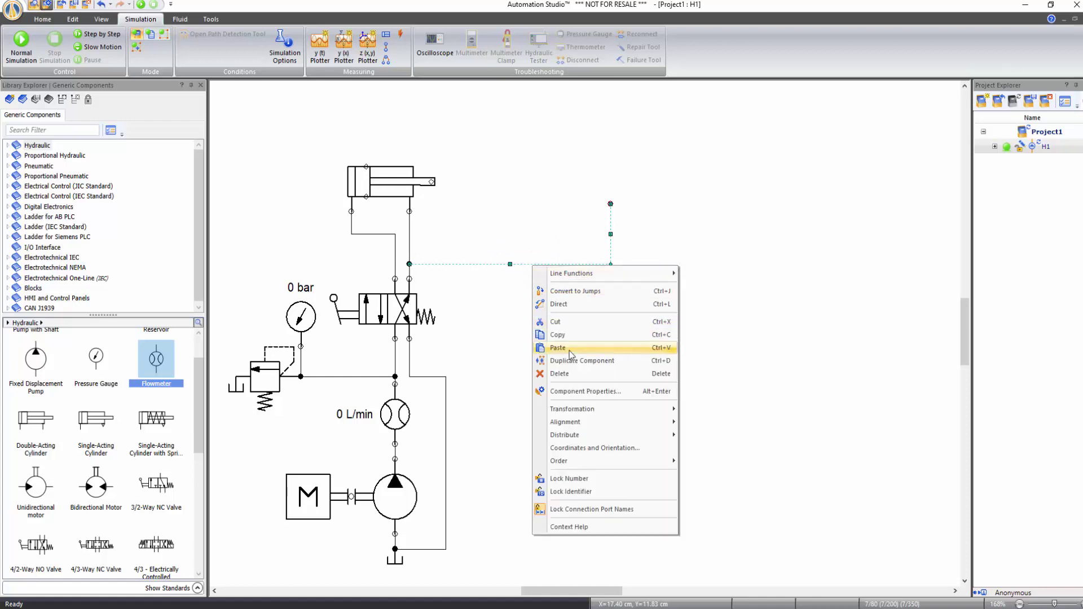
pyautogui.click(567, 371)
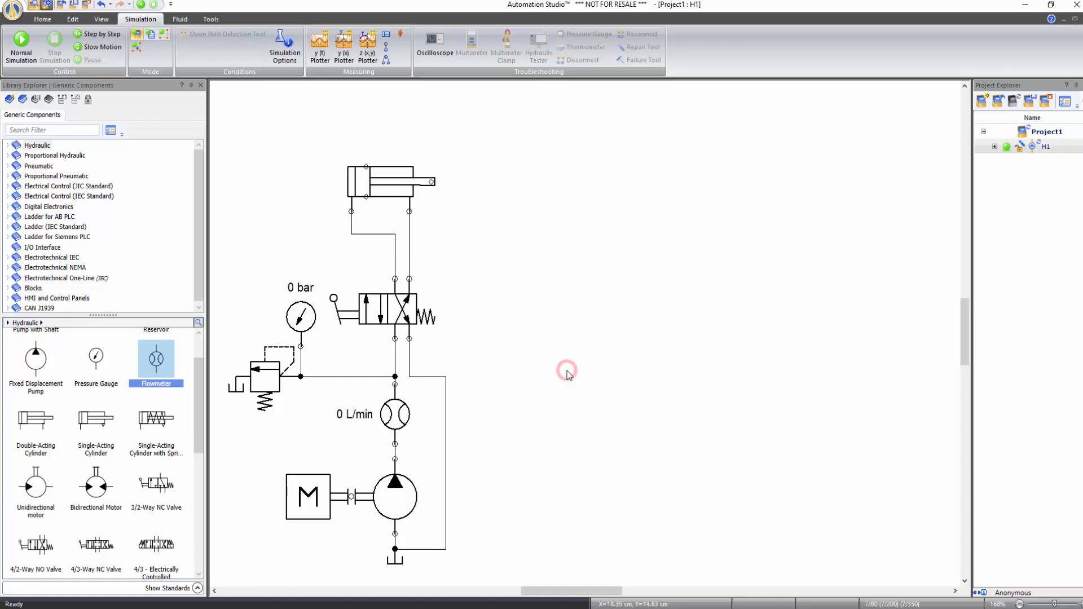
pyautogui.click(552, 301)
# - Replace the directional valve's lever command with a Solenoid, DC/AC command in its technical specifications
pyautogui.doubleClick(383, 312)
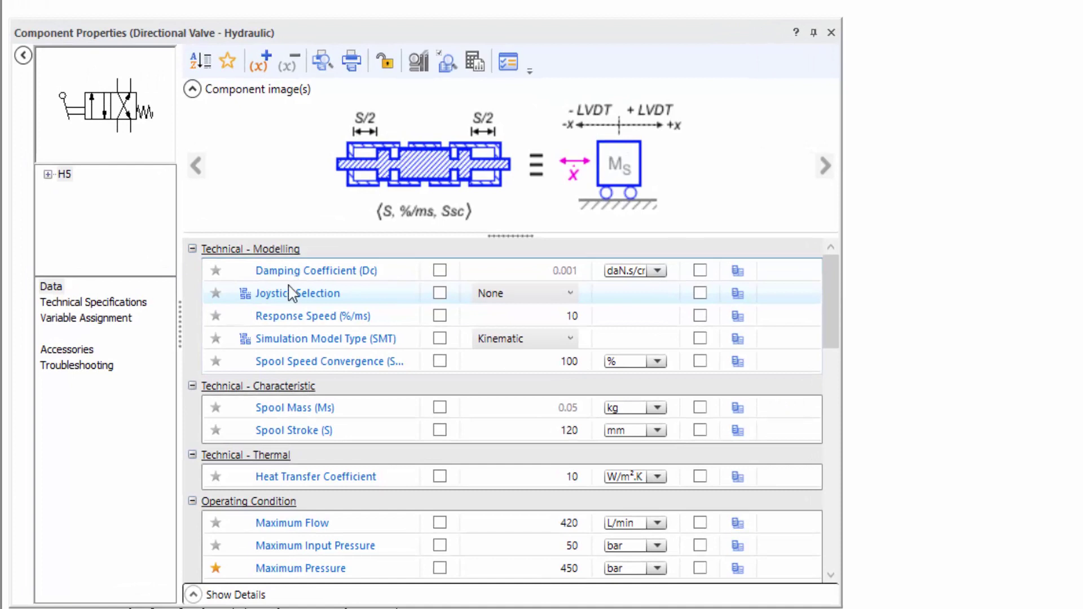
pyautogui.click(122, 305)
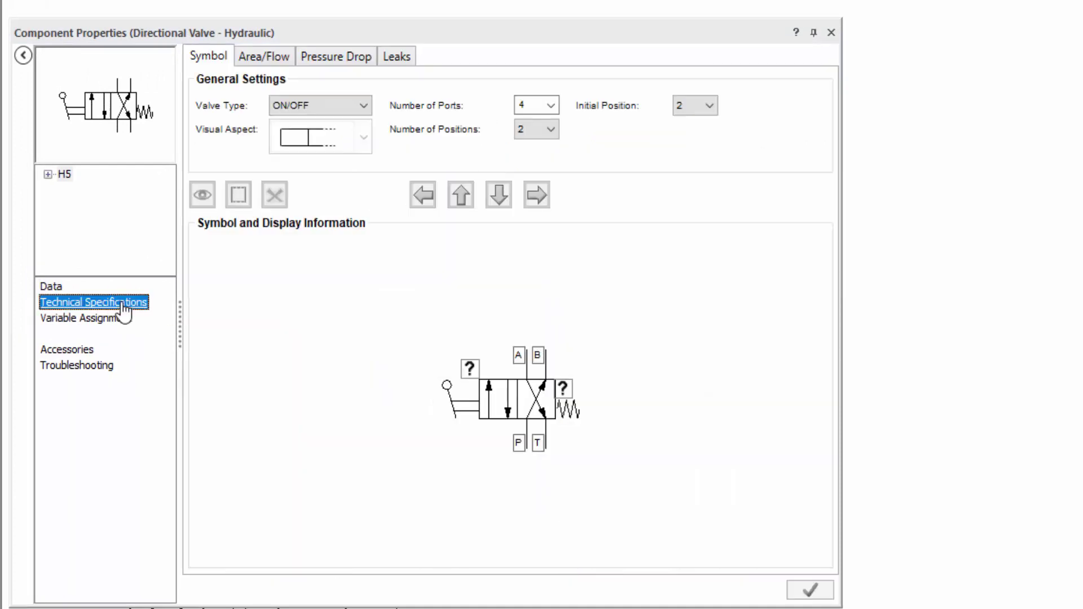
pyautogui.click(451, 406)
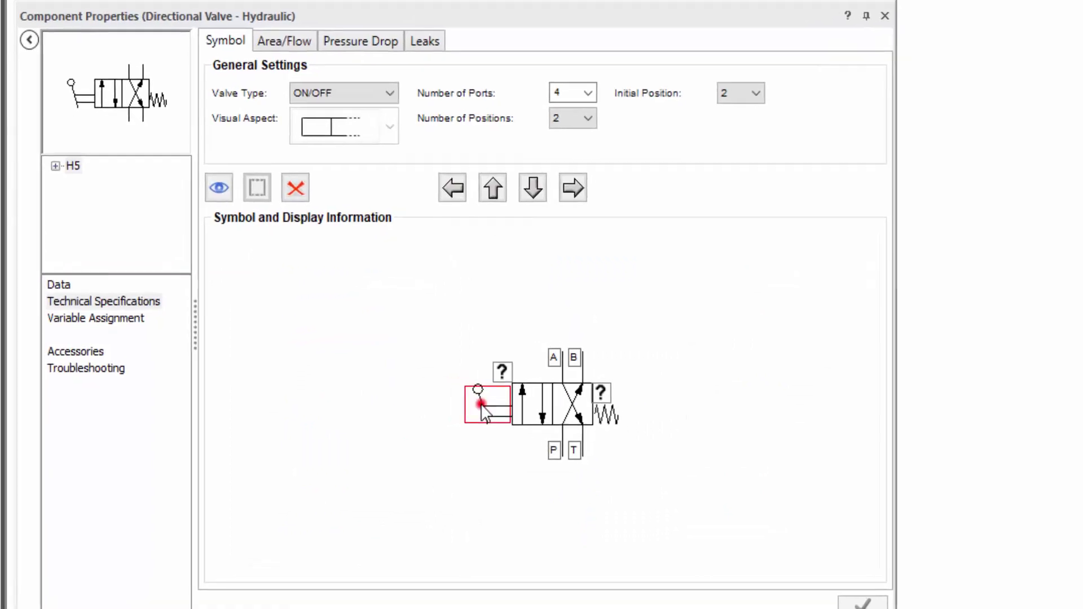
pyautogui.doubleClick(452, 405)
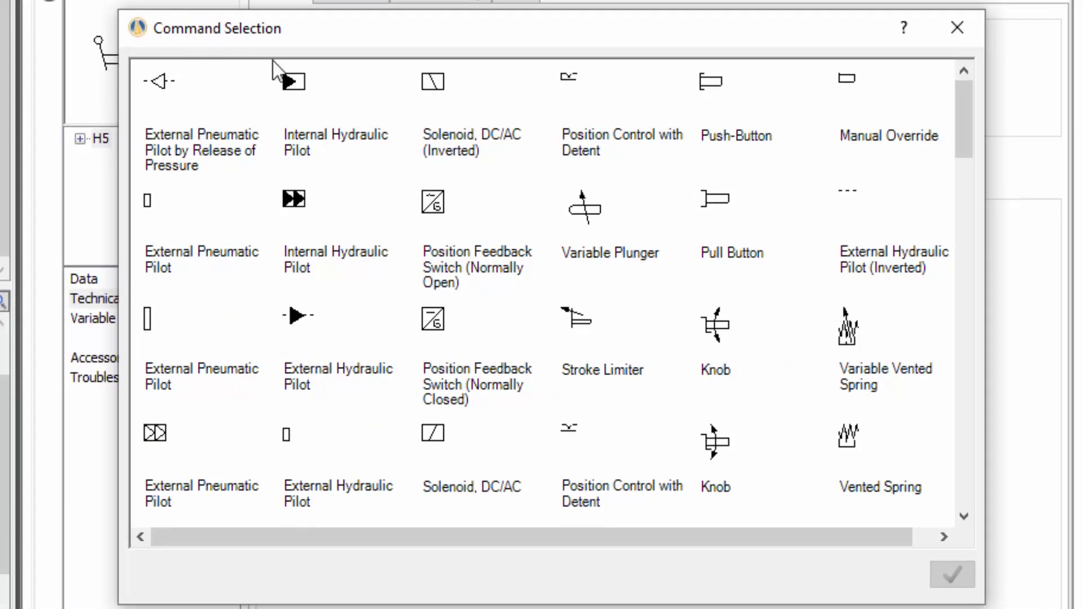
pyautogui.click(435, 437)
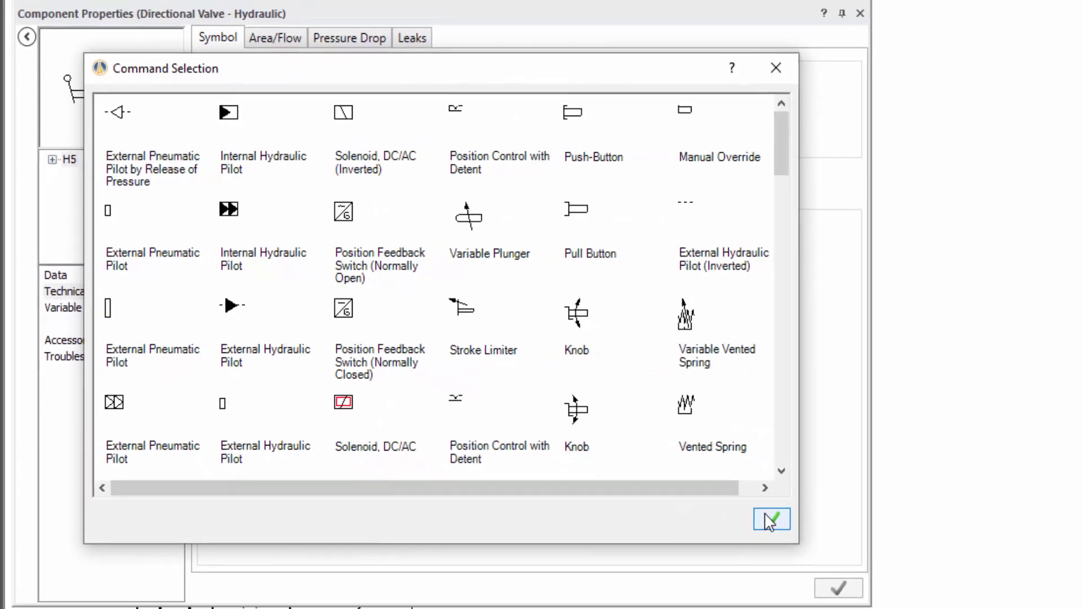
pyautogui.click(771, 518)
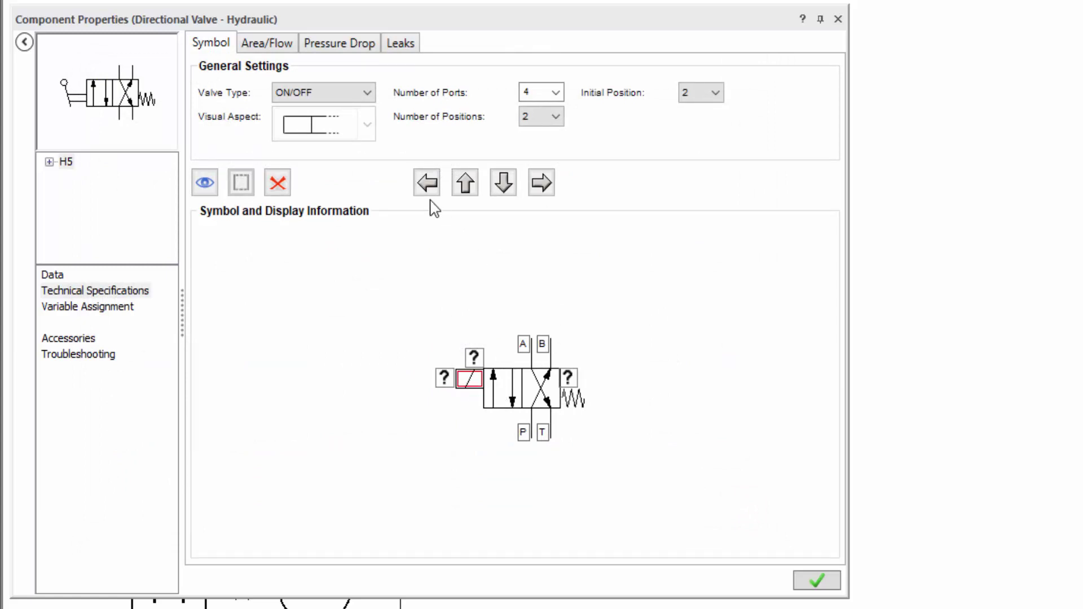
# - Lower the solenoid symbol to align with the bottom edge of the valve body and apply the modified valve
pyautogui.click(505, 186)
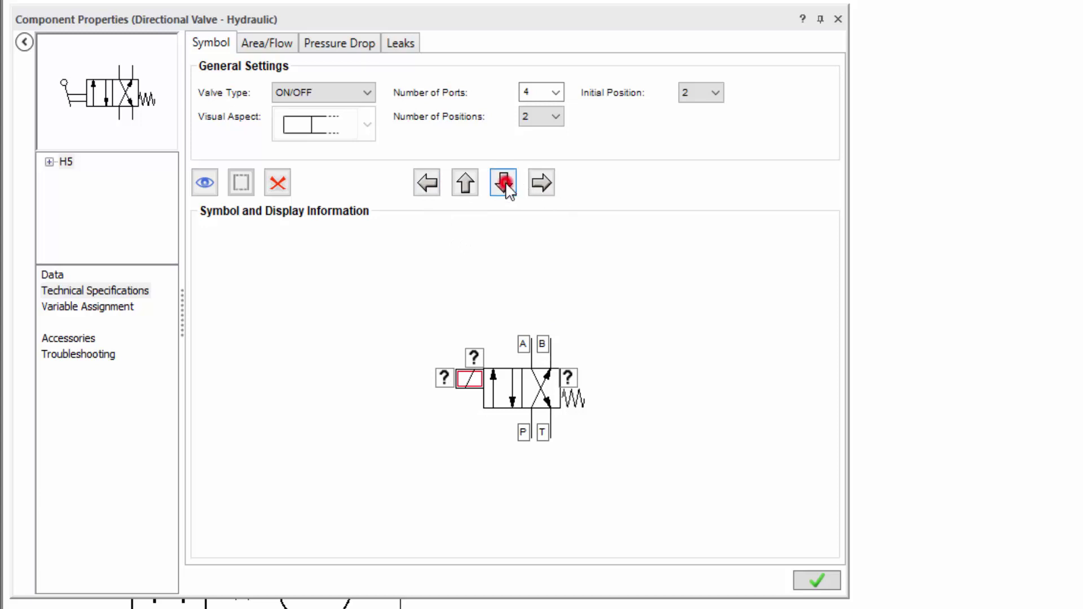
pyautogui.click(506, 188)
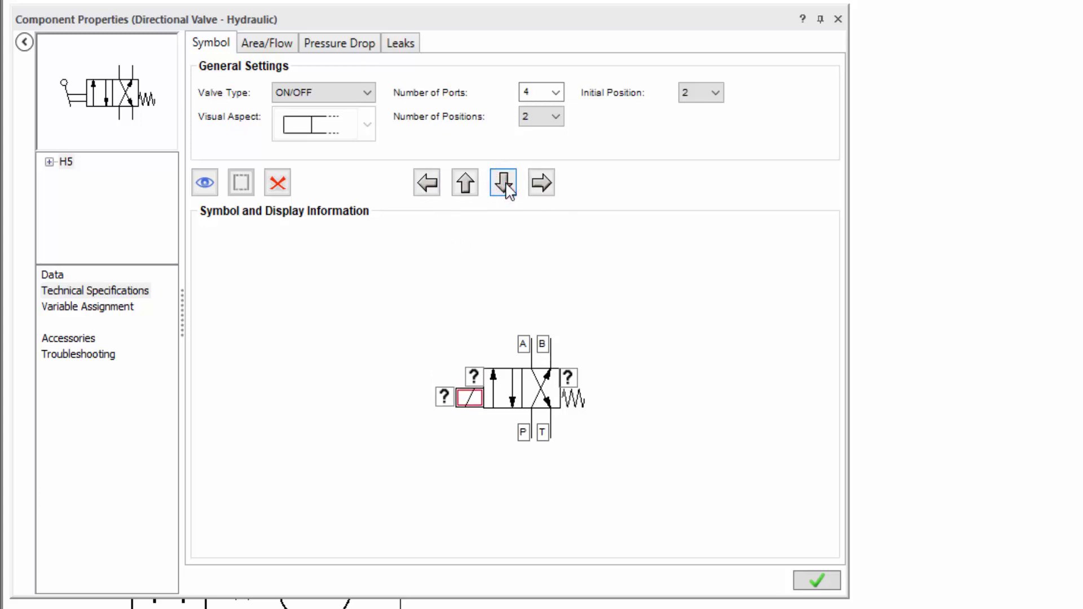
pyautogui.click(508, 191)
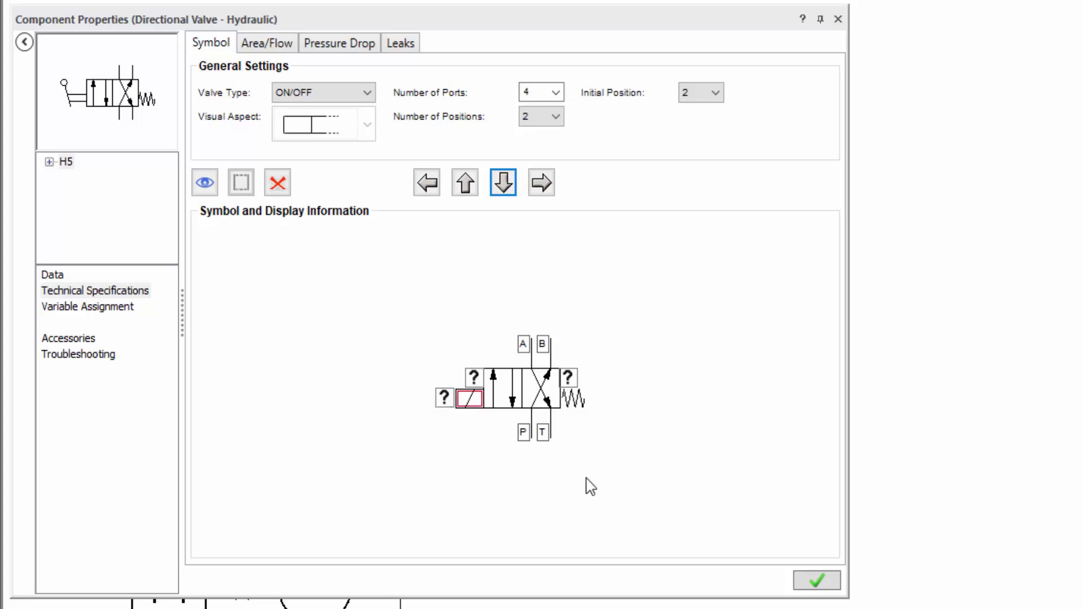
pyautogui.click(814, 586)
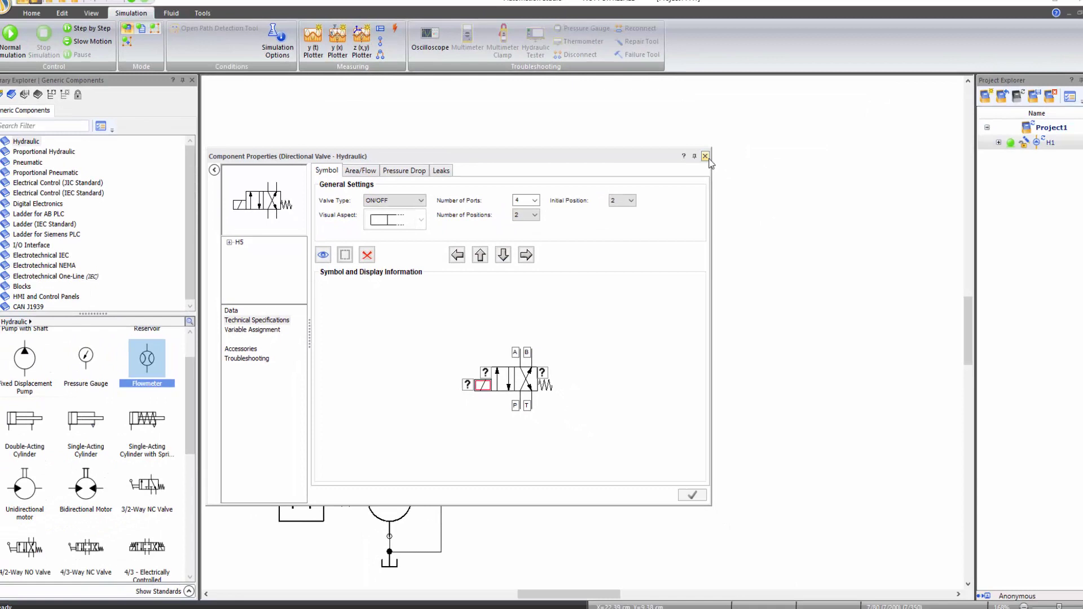
pyautogui.click(705, 156)
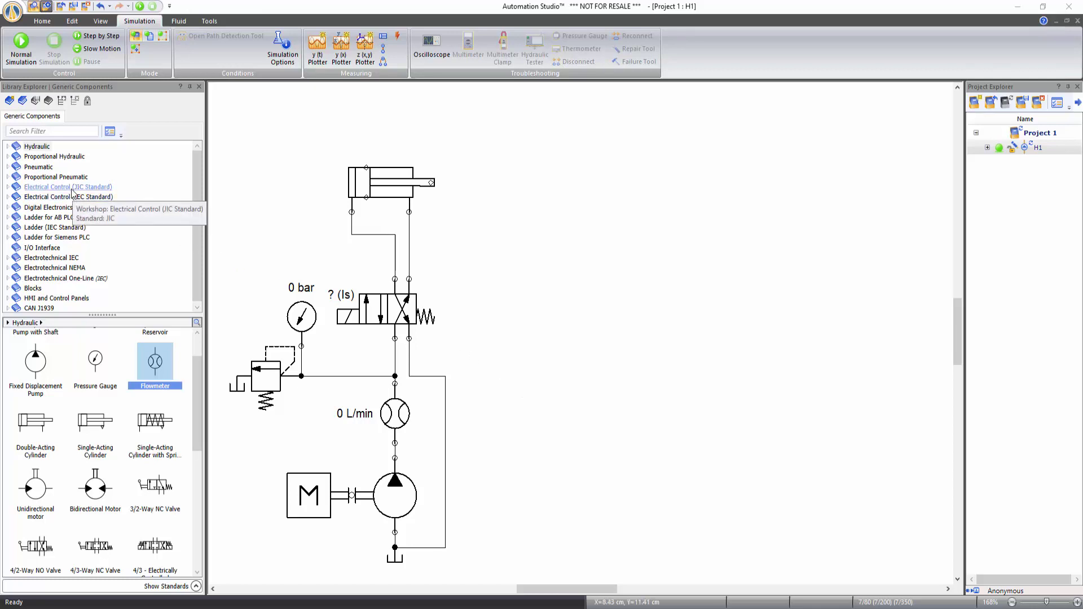
# - Place a 24 V power supply and a Common (0 Volts) from the JIC electrical components beside the hydraulic circuit
pyautogui.click(71, 187)
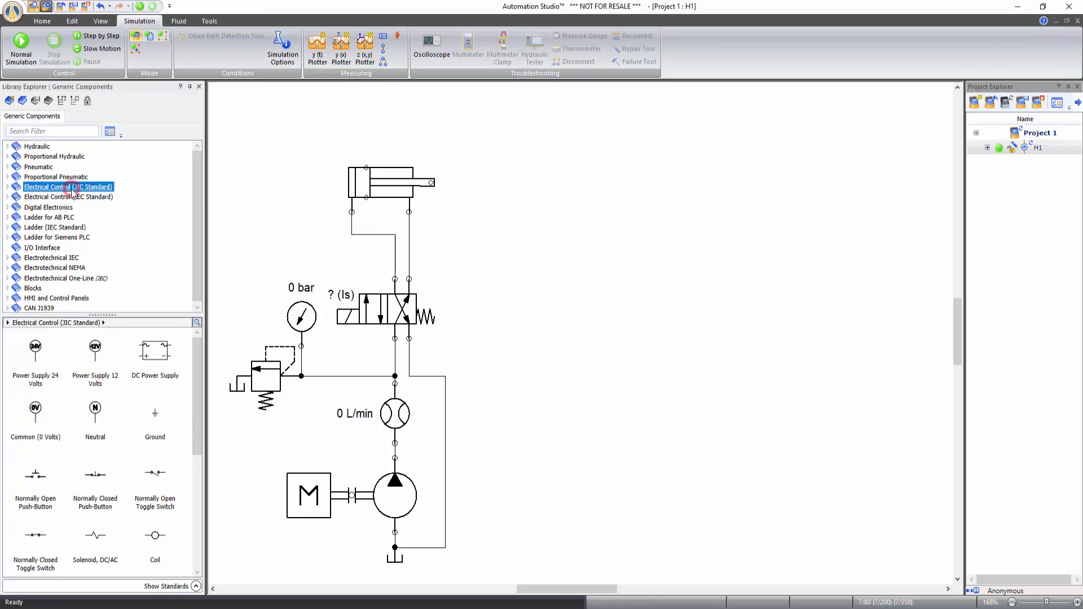
pyautogui.moveTo(43, 366); pyautogui.dragTo(571, 290)
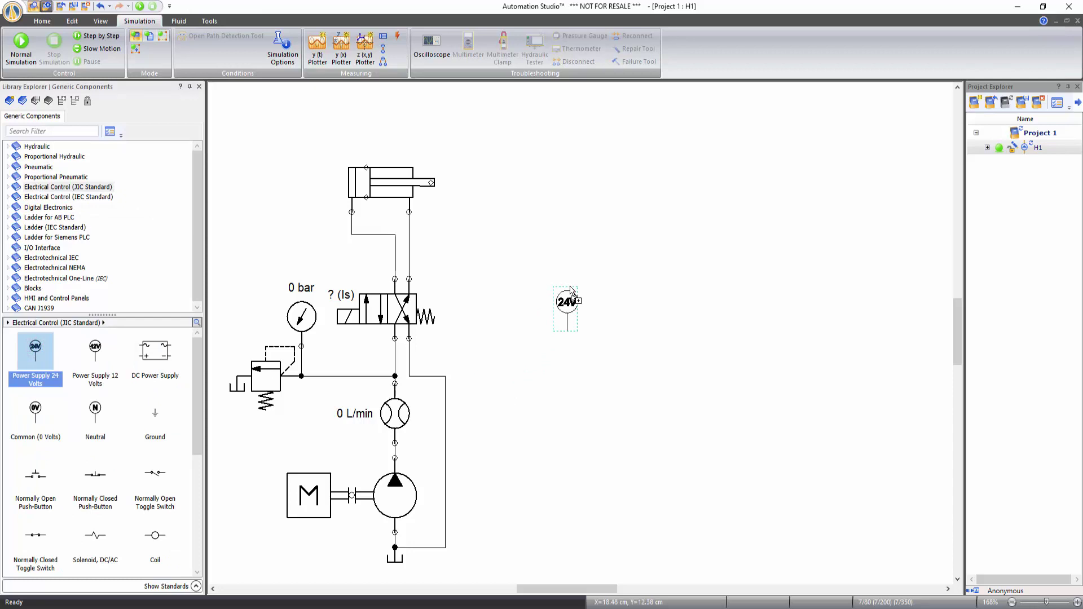
pyautogui.moveTo(32, 410); pyautogui.dragTo(834, 301)
# - Place a normally open push-button below and between the 24 V and 0 V symbols, with the alias PB1
pyautogui.moveTo(34, 474); pyautogui.dragTo(647, 389)
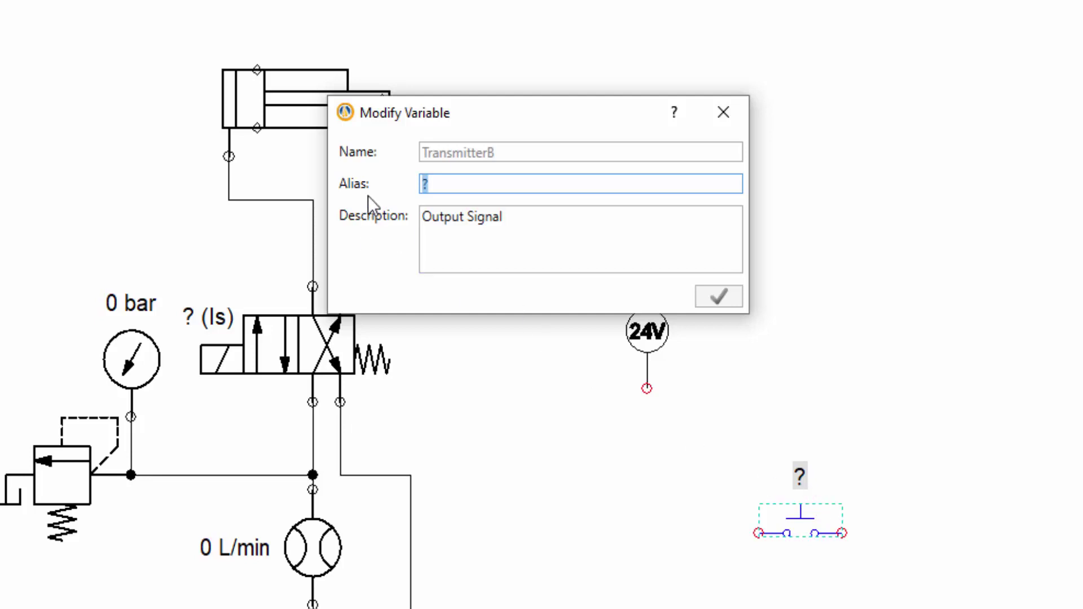
pyautogui.write('P')
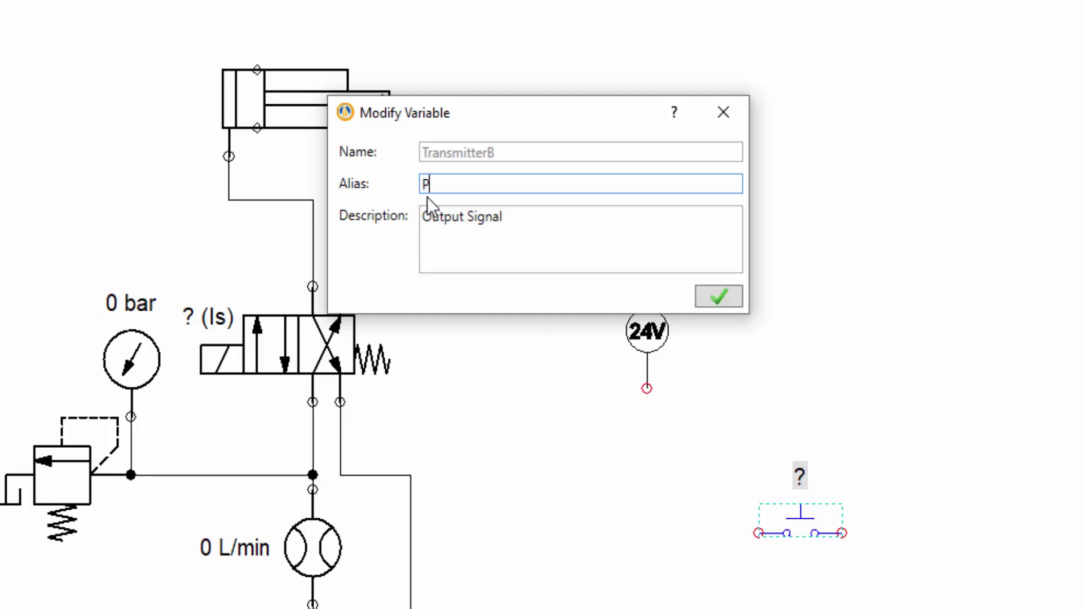
pyautogui.write('B1')
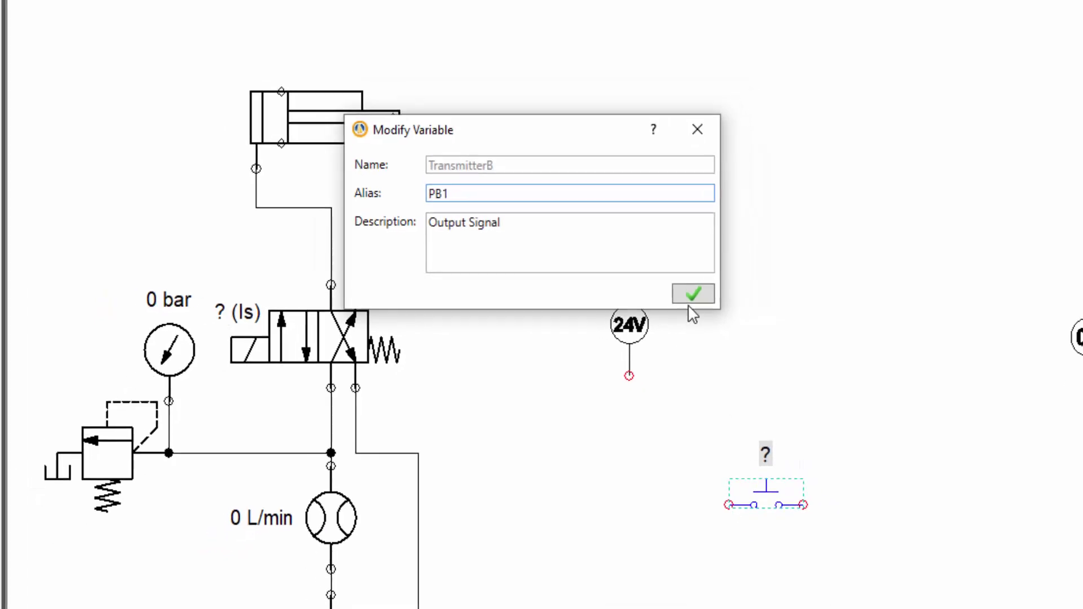
pyautogui.click(718, 296)
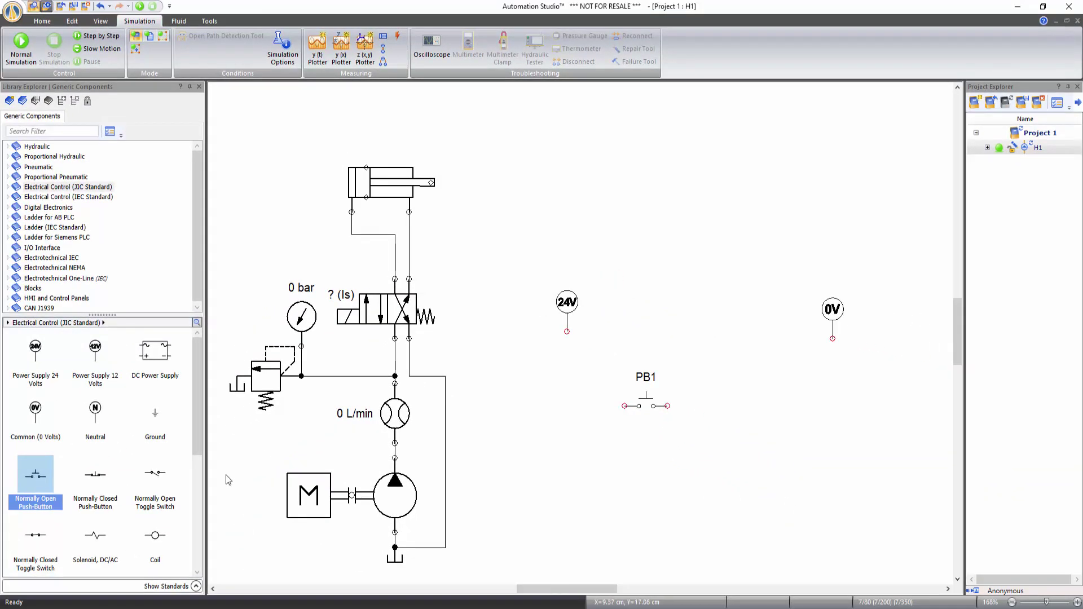
# - Place a DC/AC solenoid below and to the right of PB1, with the alias A+
pyautogui.moveTo(99, 537); pyautogui.dragTo(771, 457)
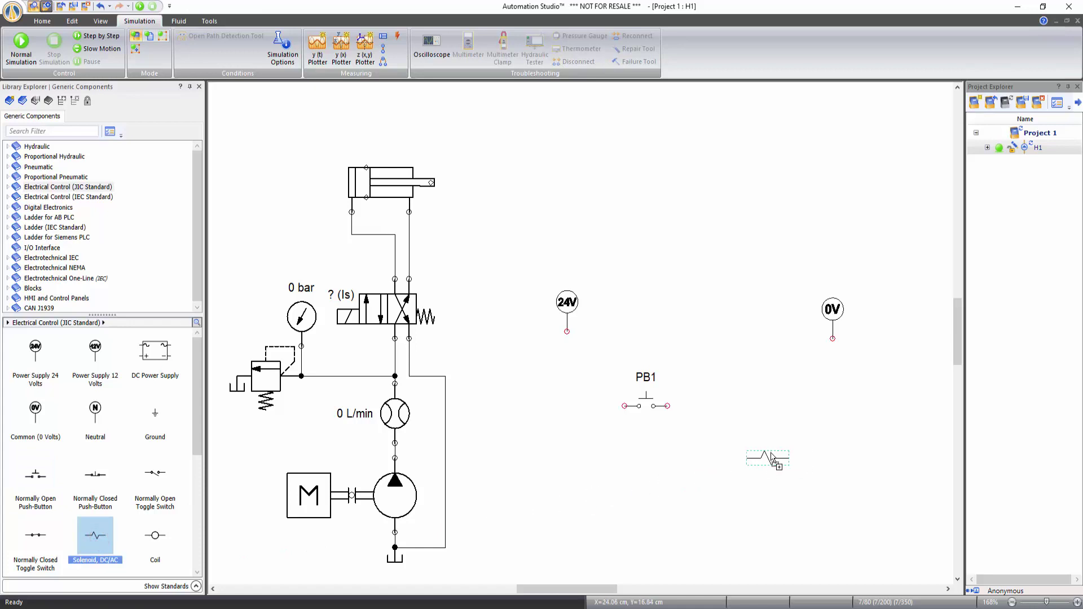
pyautogui.write('A')
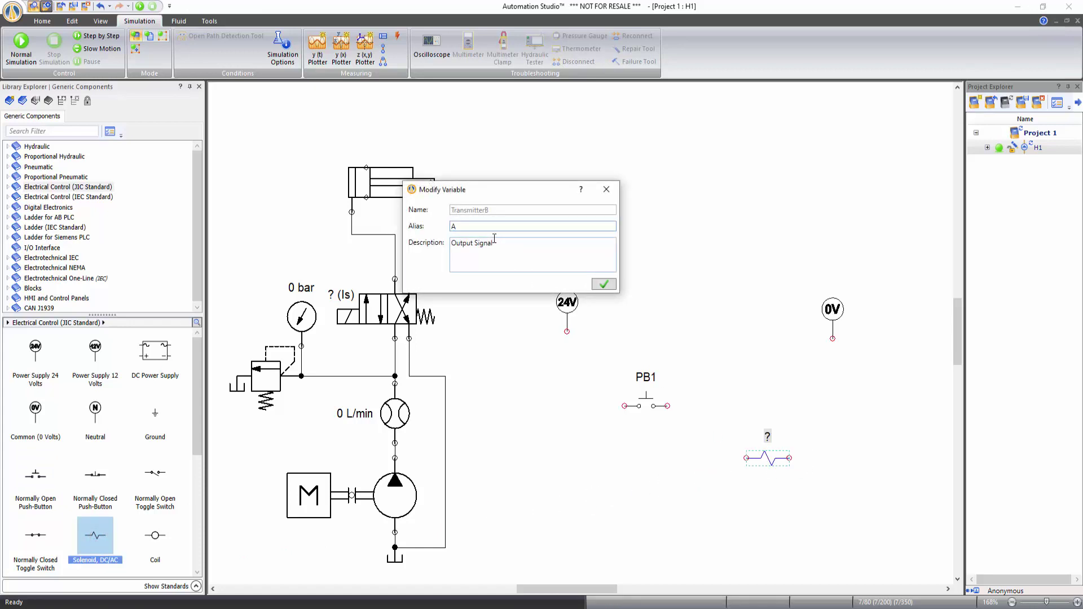
pyautogui.write('+')
pyautogui.click(614, 288)
# - Place a coil above solenoid A+ in line with PB1, with the alias C1
pyautogui.moveTo(164, 540); pyautogui.dragTo(770, 404)
pyautogui.write('C1')
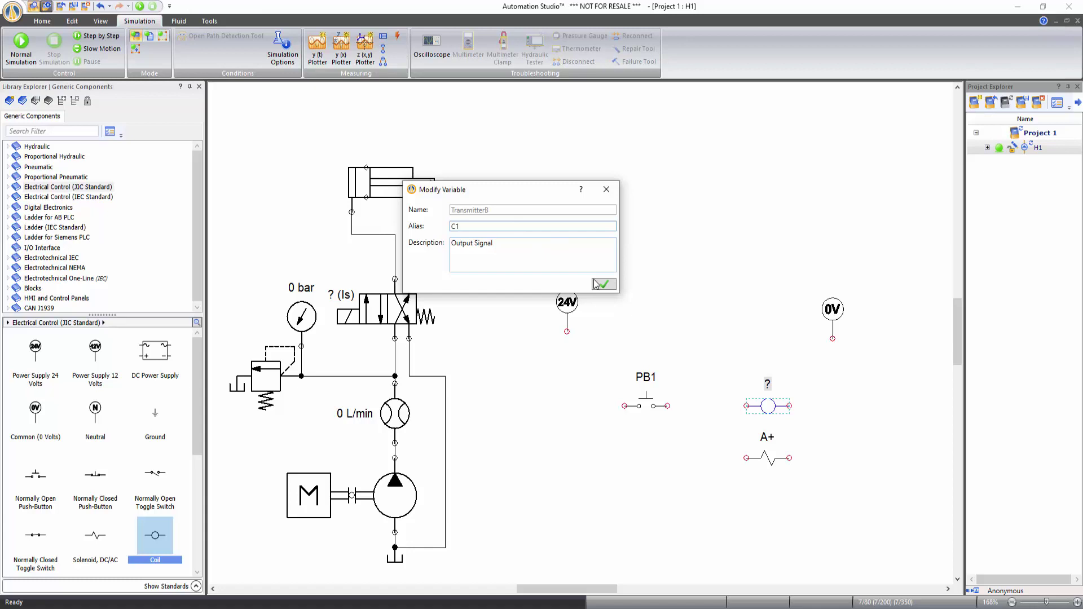
pyautogui.click(601, 284)
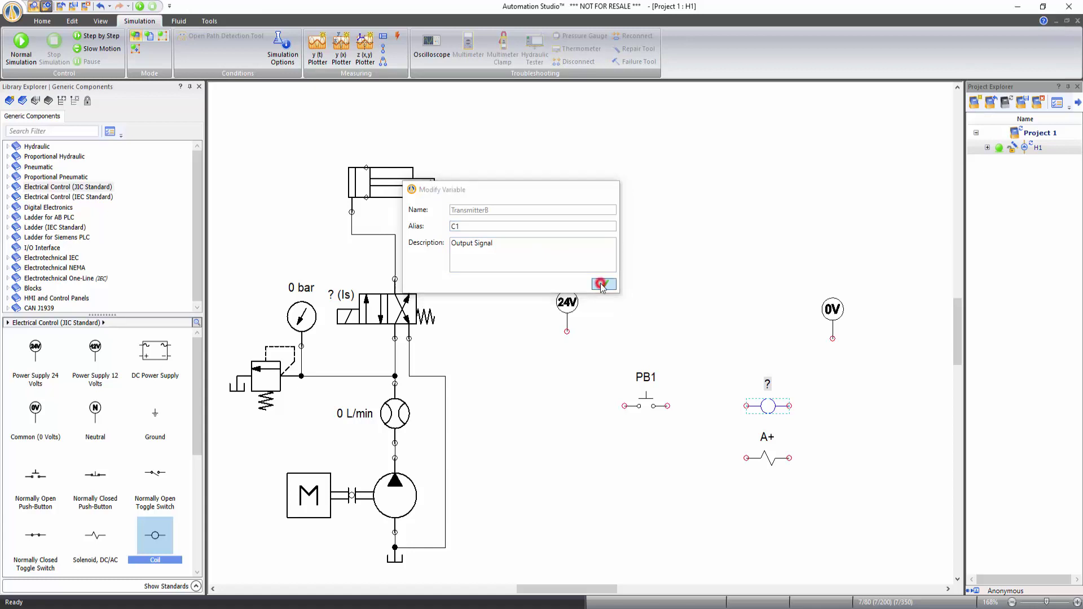
# - Place a normally open contact below PB1 in line with solenoid A+, leaving it without an alias
pyautogui.moveTo(196, 448); pyautogui.dragTo(202, 519)
pyautogui.moveTo(35, 522); pyautogui.dragTo(657, 462)
pyautogui.click(701, 160)
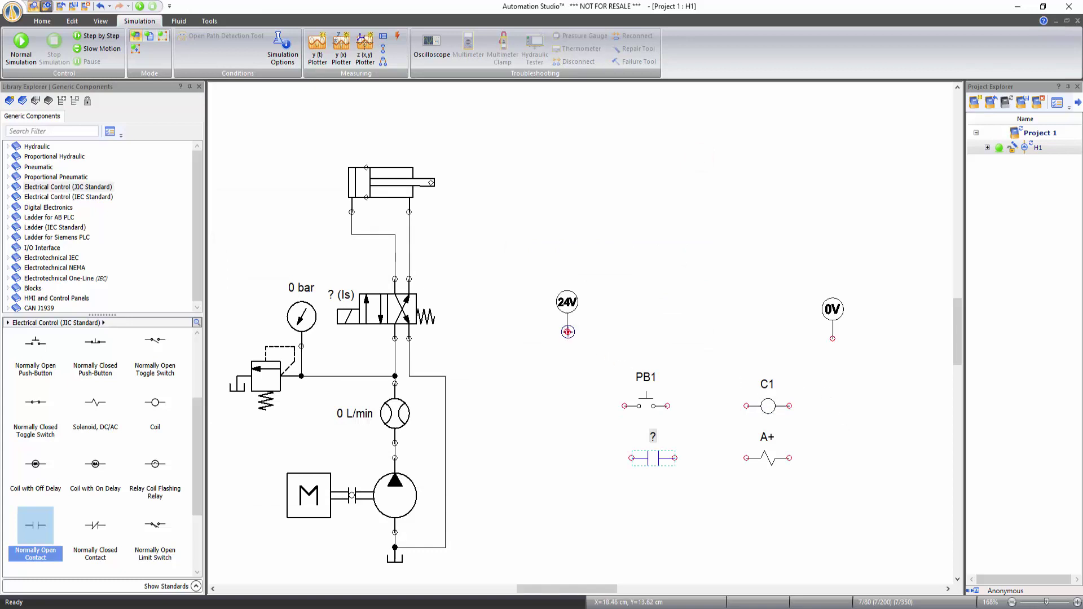
# - Wire the first rung from the 24 V supply through push-button PB1 and coil C1 to the 0 V common
pyautogui.click(566, 331)
pyautogui.click(625, 406)
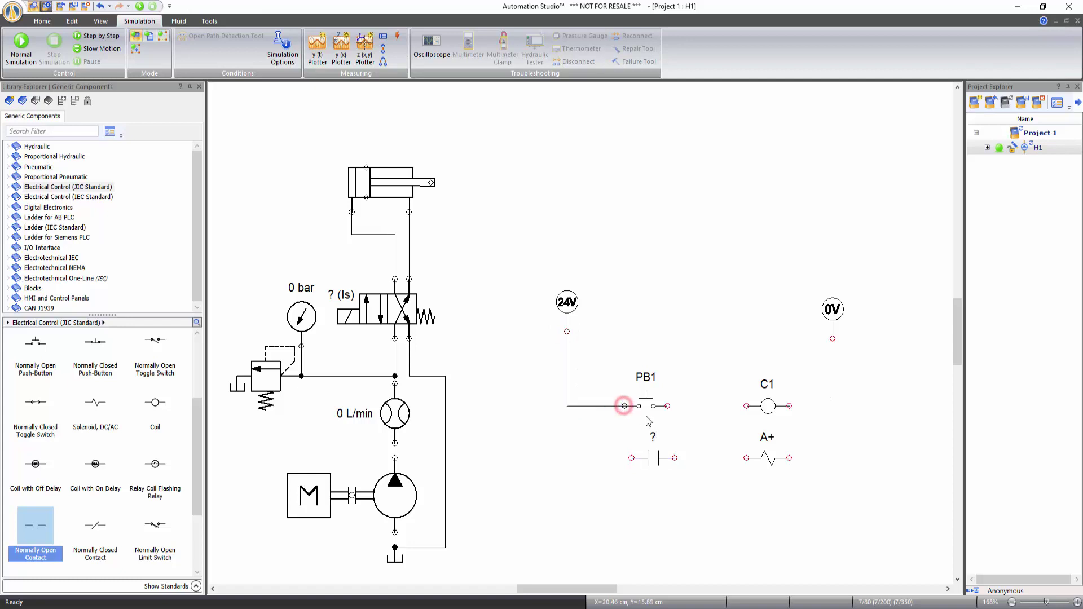
pyautogui.click(670, 406)
pyautogui.click(746, 405)
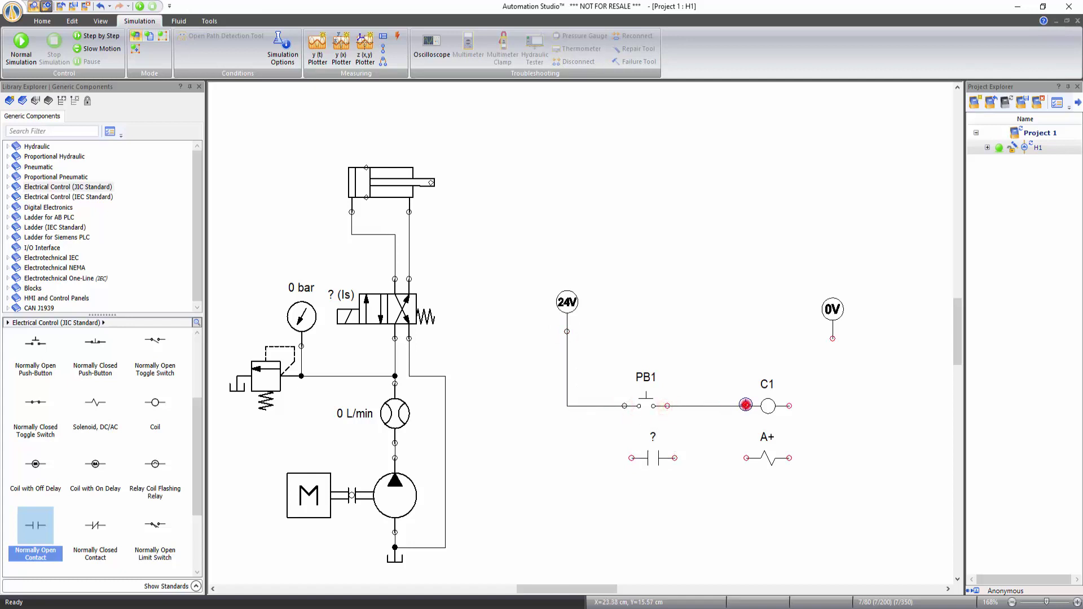
pyautogui.click(789, 405)
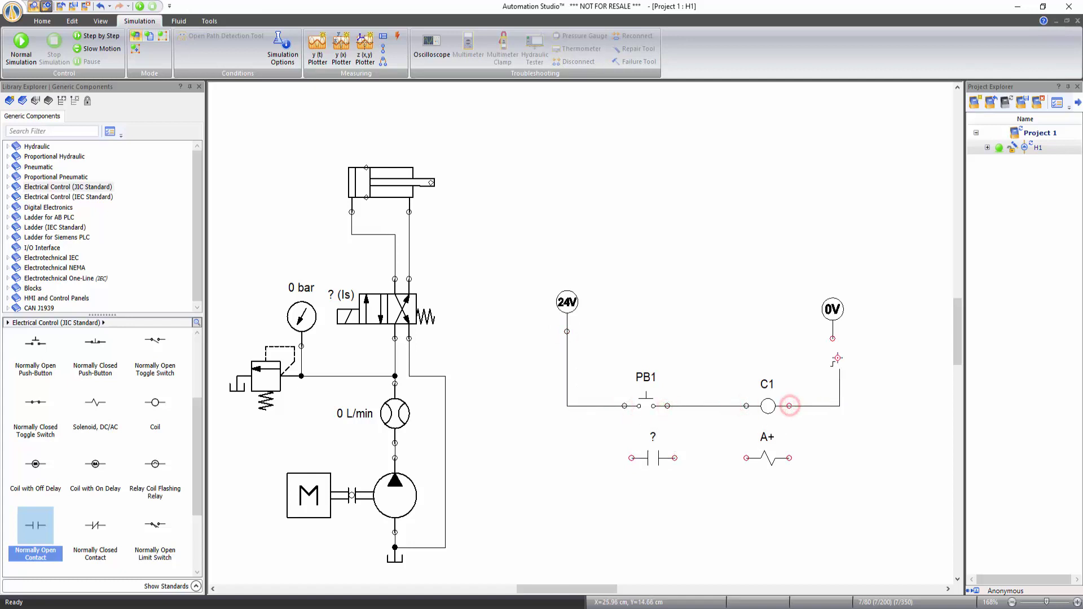
pyautogui.click(832, 339)
# - Wire the second rung from the 0 V line through solenoid A+ and the normally open contact to the 24 V line
pyautogui.click(789, 458)
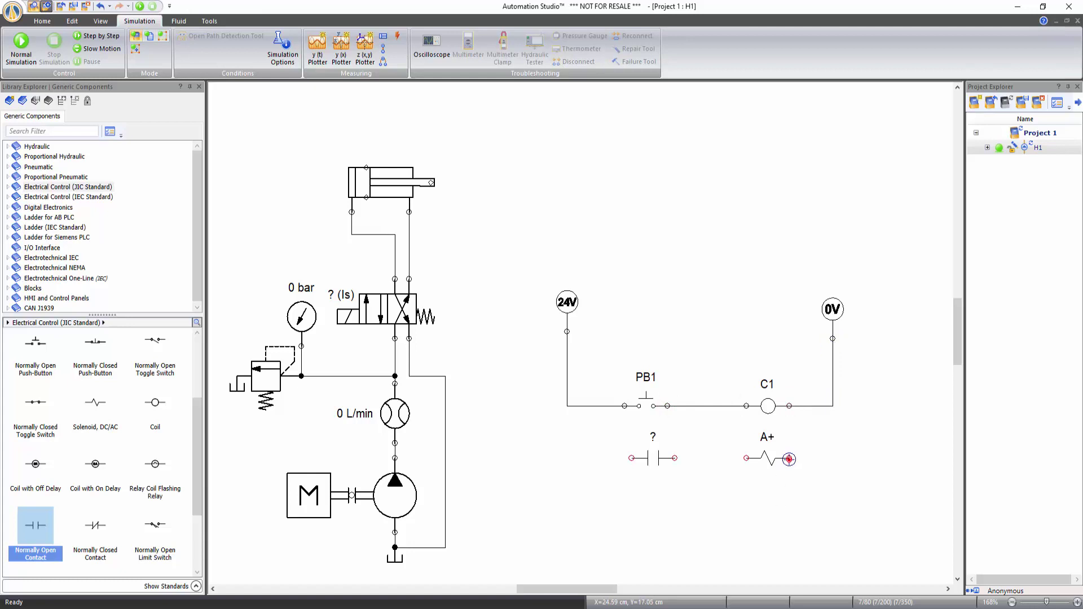
pyautogui.click(833, 406)
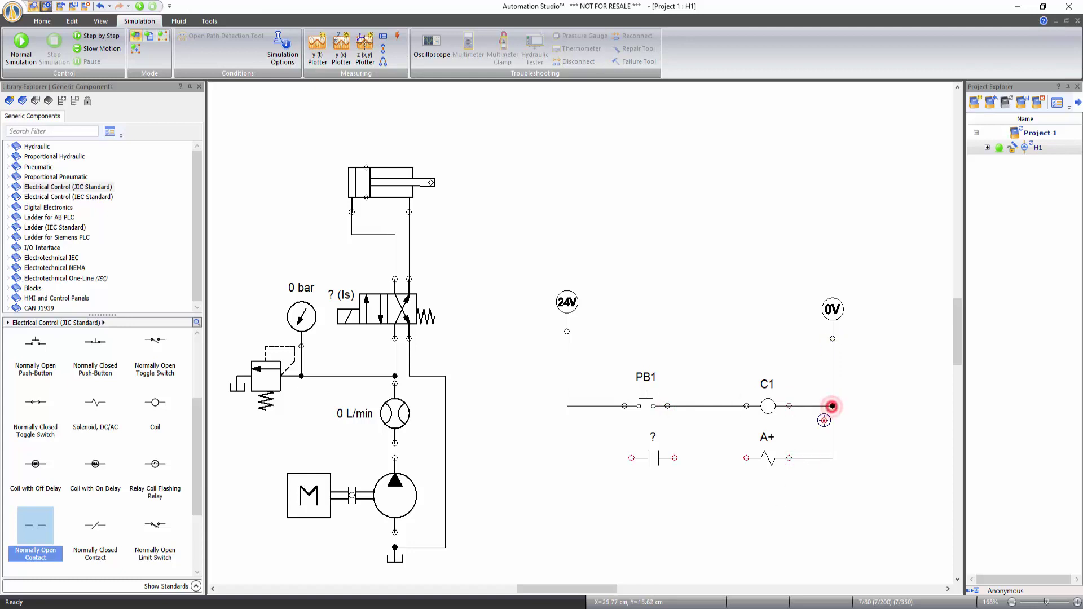
pyautogui.click(747, 458)
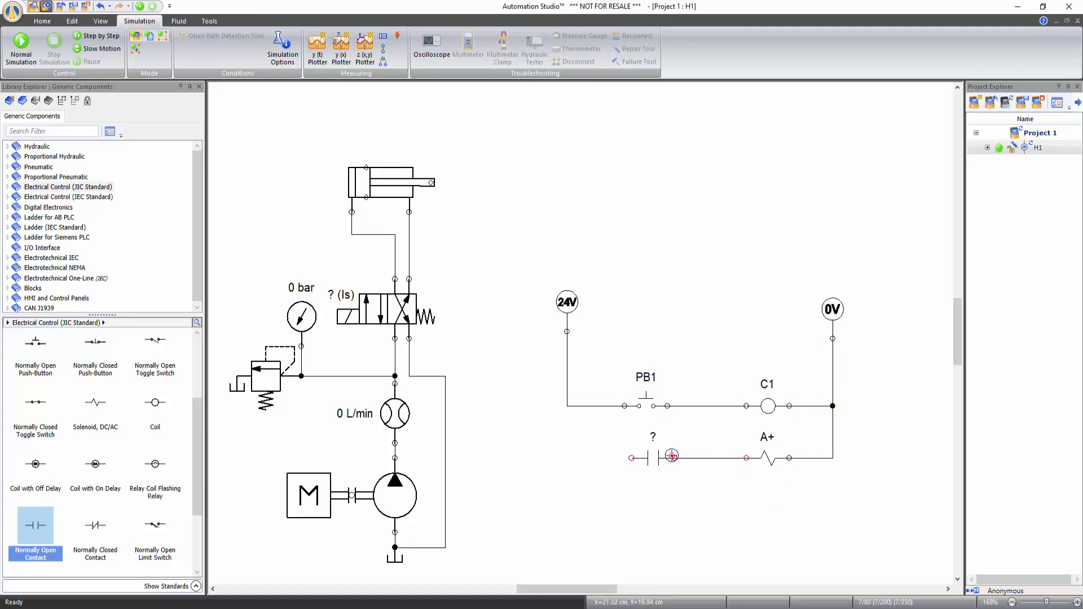
pyautogui.click(674, 458)
pyautogui.click(631, 458)
pyautogui.click(567, 405)
# - Link the directional valve's solenoid SOL1 to the simulation variable A+ of the electrical solenoid and check the association's details
pyautogui.doubleClick(373, 311)
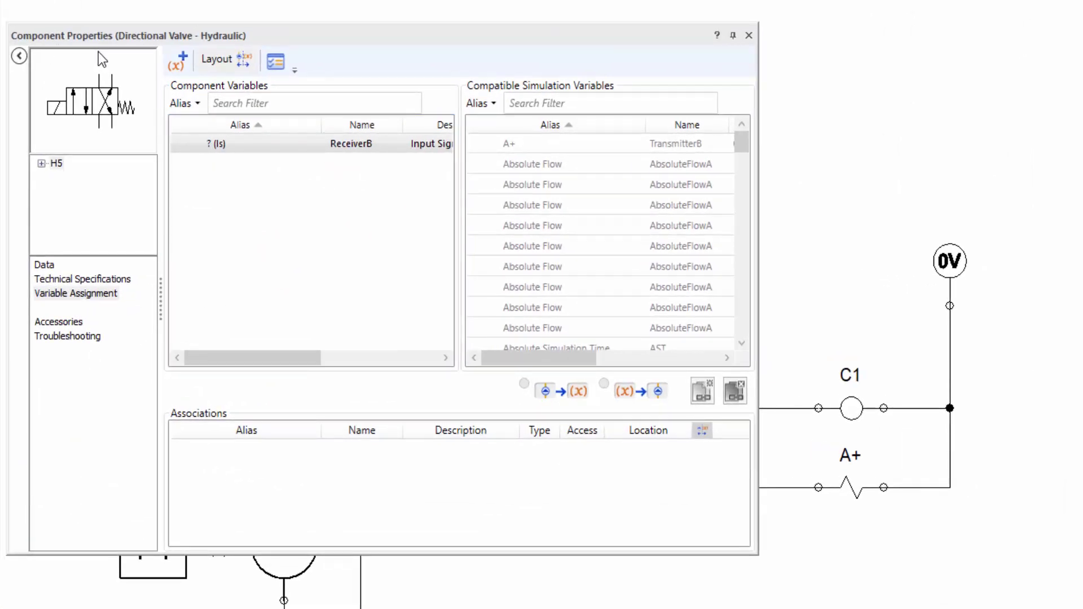
pyautogui.click(89, 299)
pyautogui.click(59, 108)
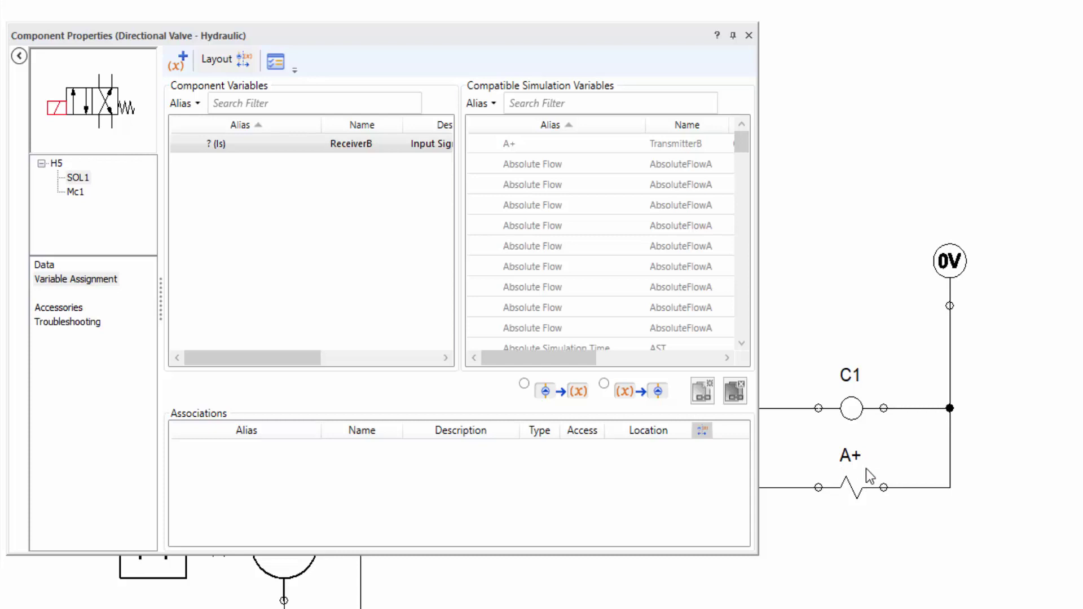
pyautogui.click(542, 105)
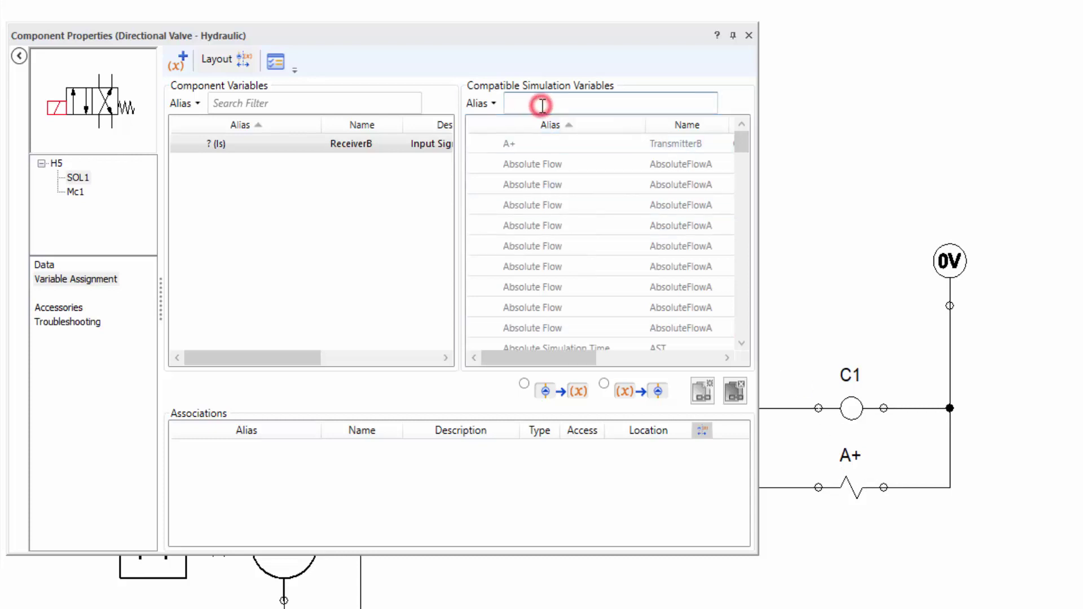
pyautogui.write('A')
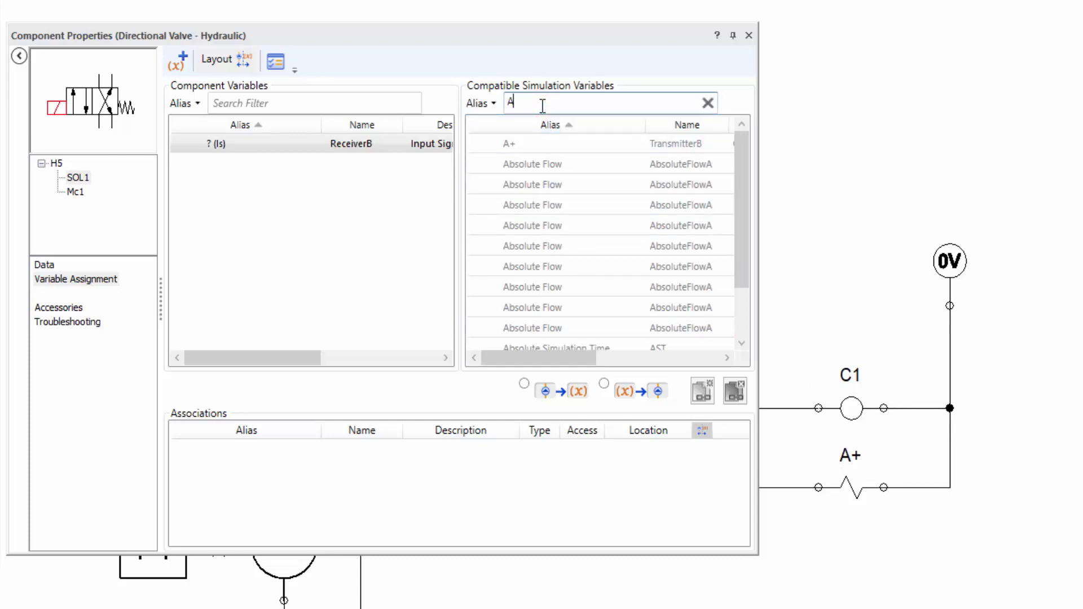
pyautogui.write('+')
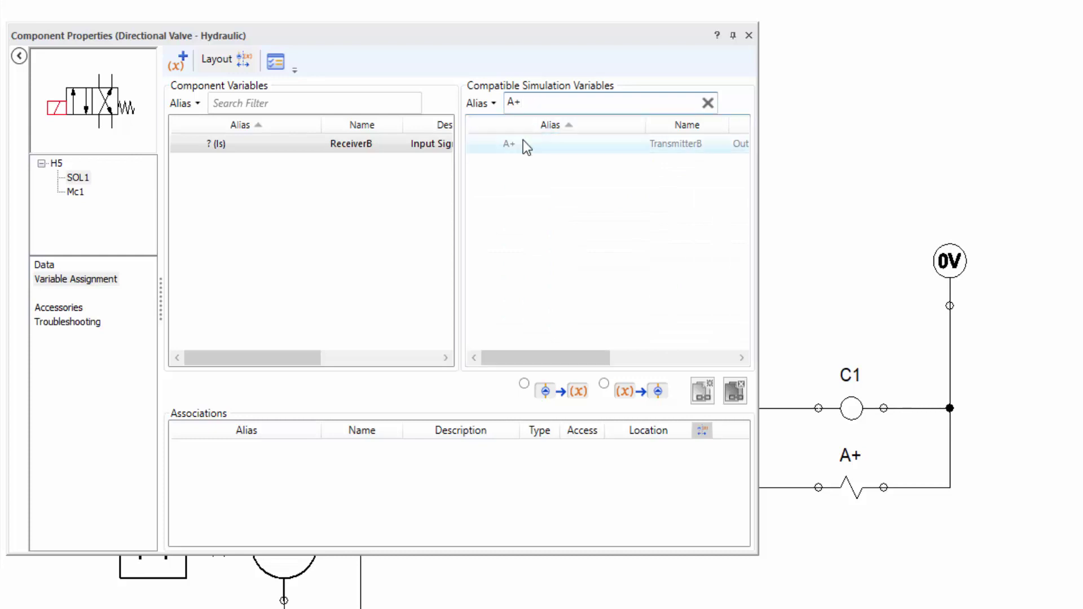
pyautogui.moveTo(526, 148)
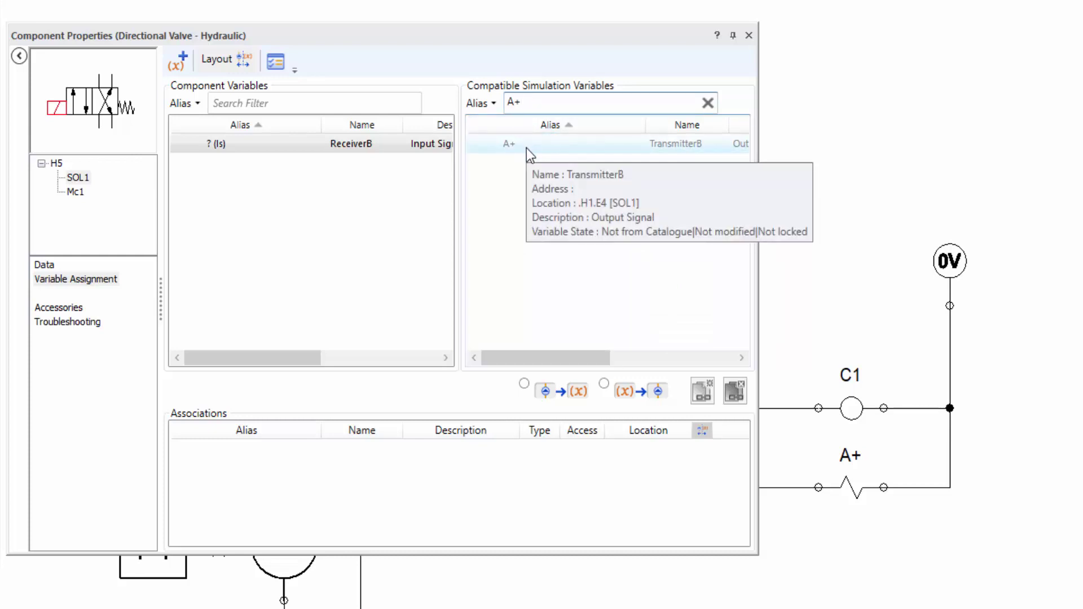
pyautogui.doubleClick(527, 148)
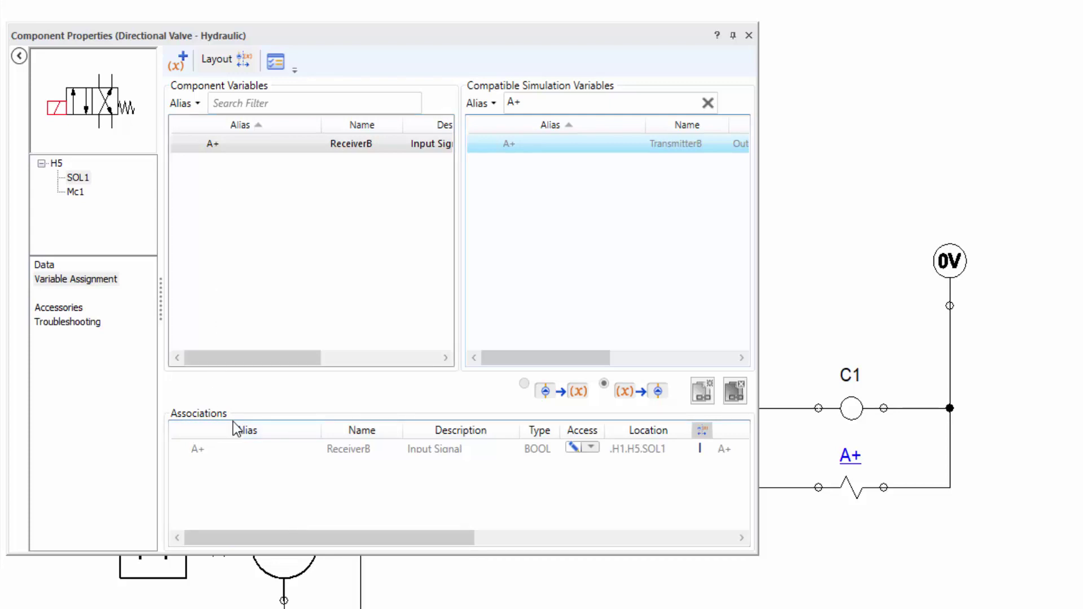
pyautogui.moveTo(218, 537); pyautogui.dragTo(334, 518)
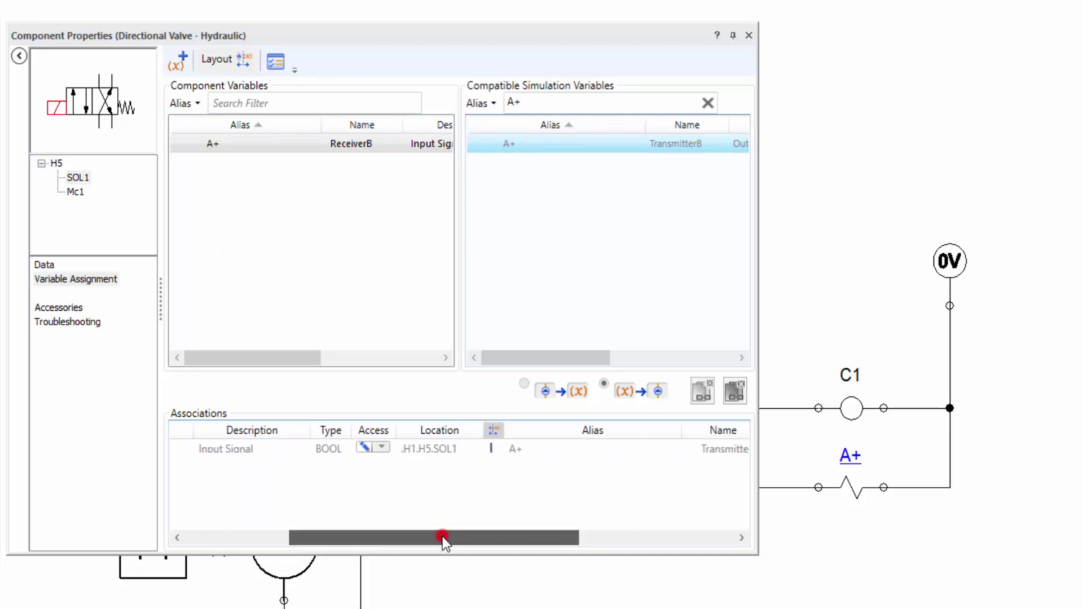
pyautogui.moveTo(442, 536); pyautogui.dragTo(584, 536)
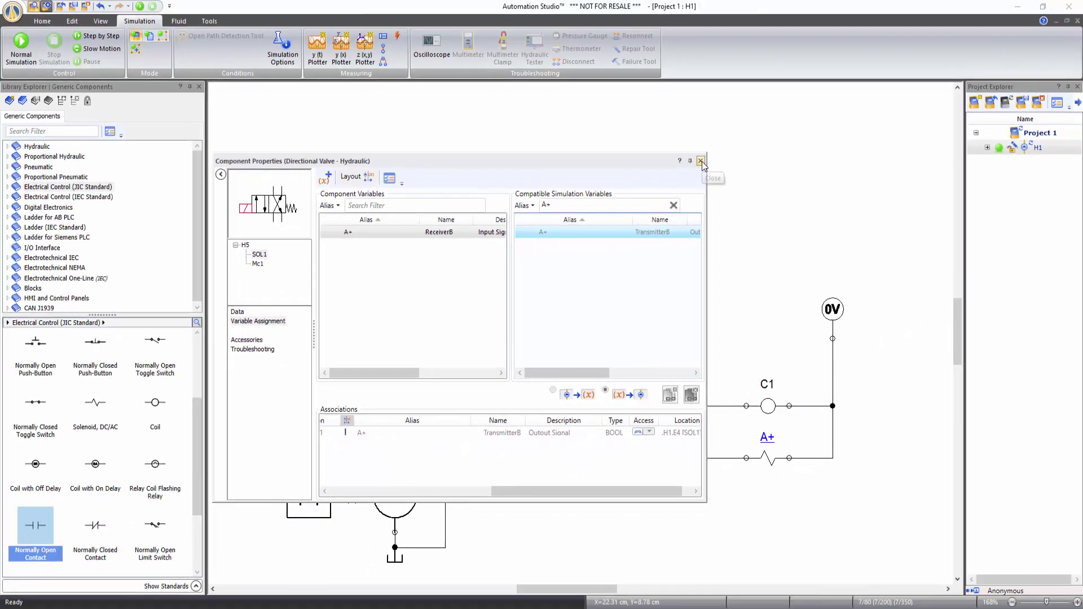
pyautogui.click(748, 35)
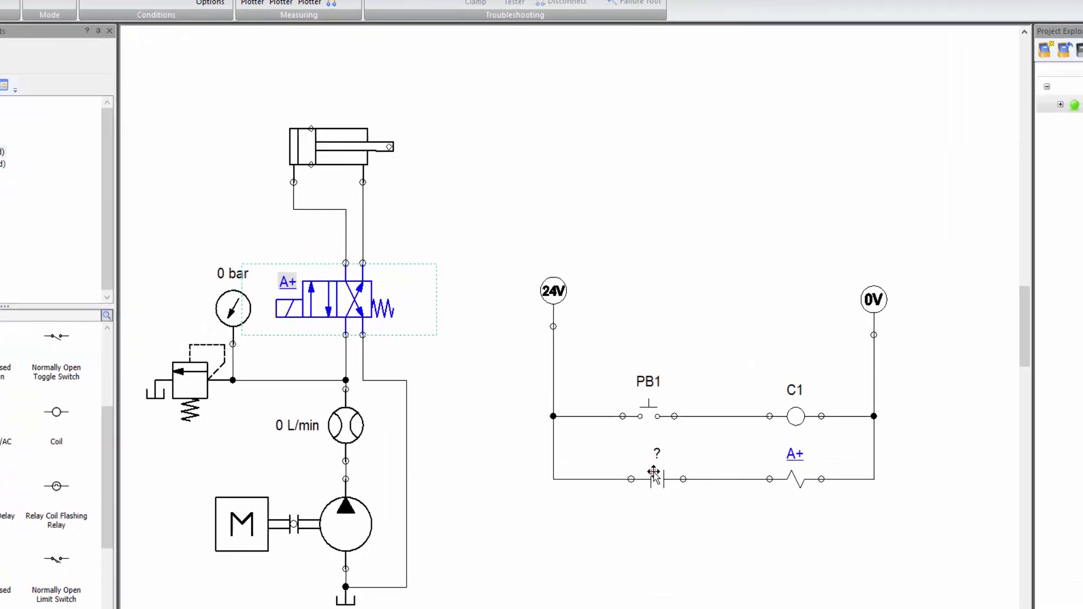
# - Link the normally open contact below PB1 to coil C1 by associating it with the simulation variable C1
pyautogui.doubleClick(650, 455)
pyautogui.doubleClick(546, 138)
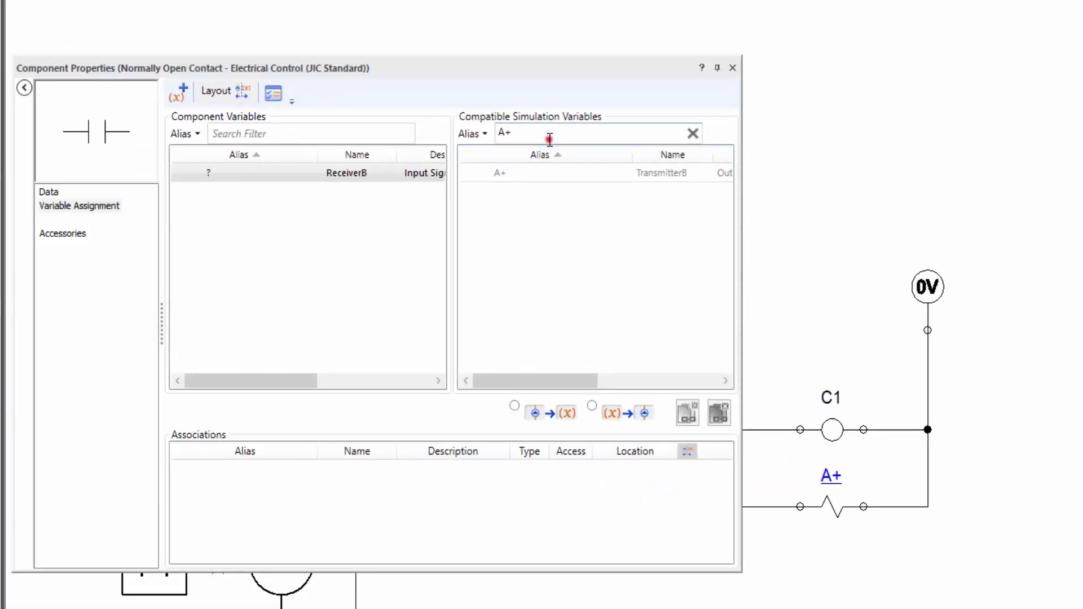
pyautogui.write('C1')
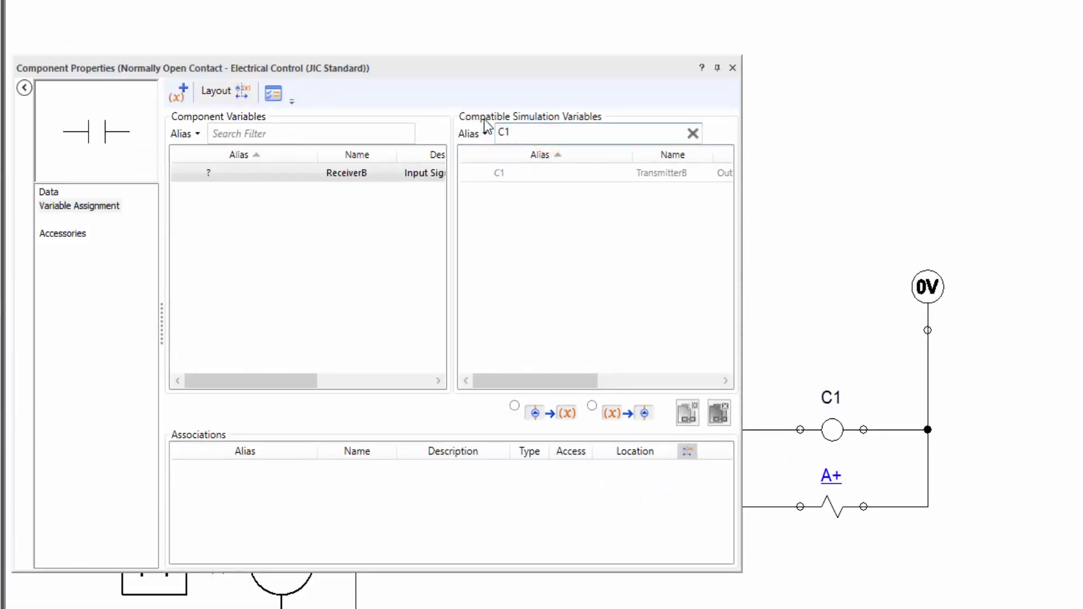
pyautogui.doubleClick(498, 173)
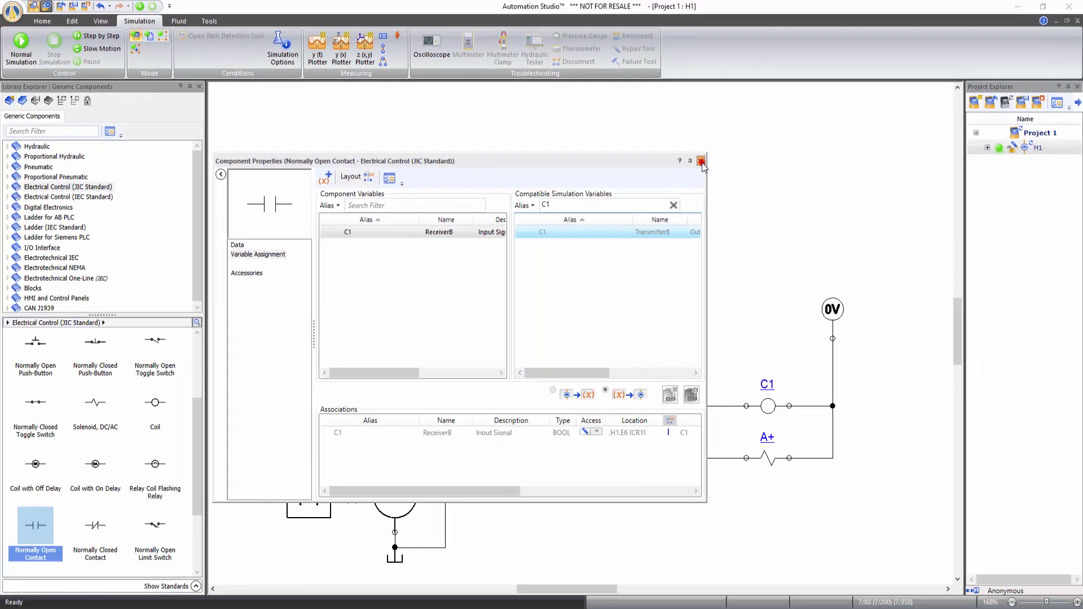
pyautogui.click(711, 130)
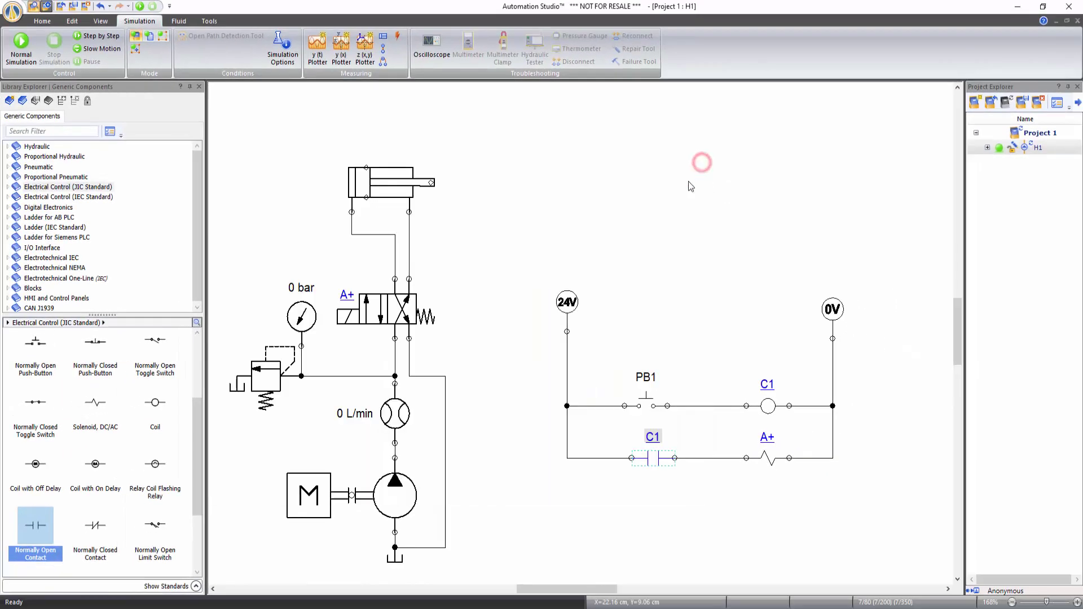
pyautogui.click(537, 389)
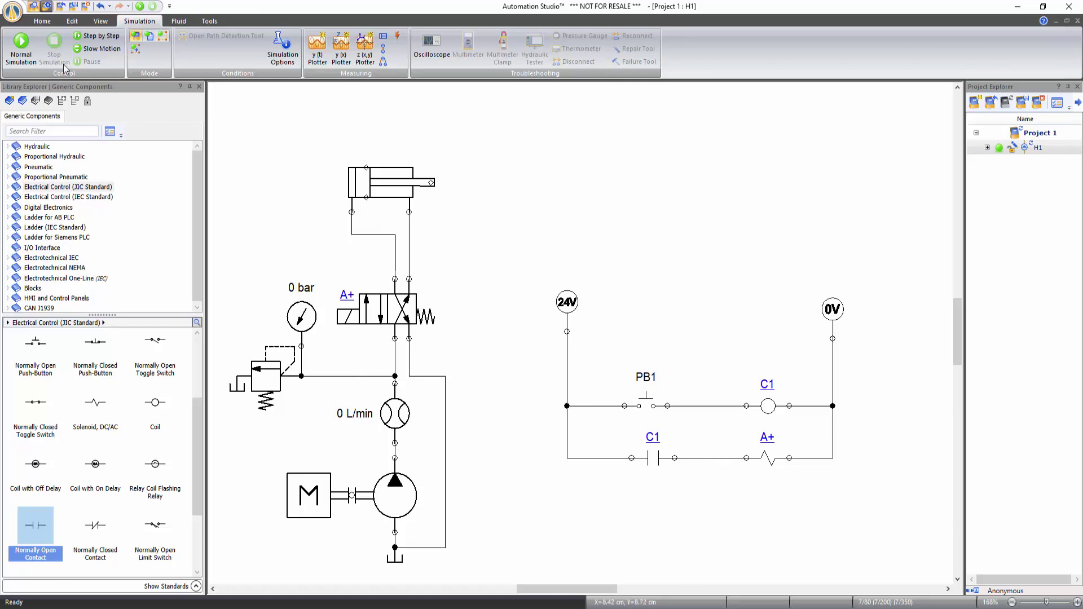
# - Run the normal simulation and actuate push-button PB1, then release it, to extend and retract the cylinder
pyautogui.click(25, 45)
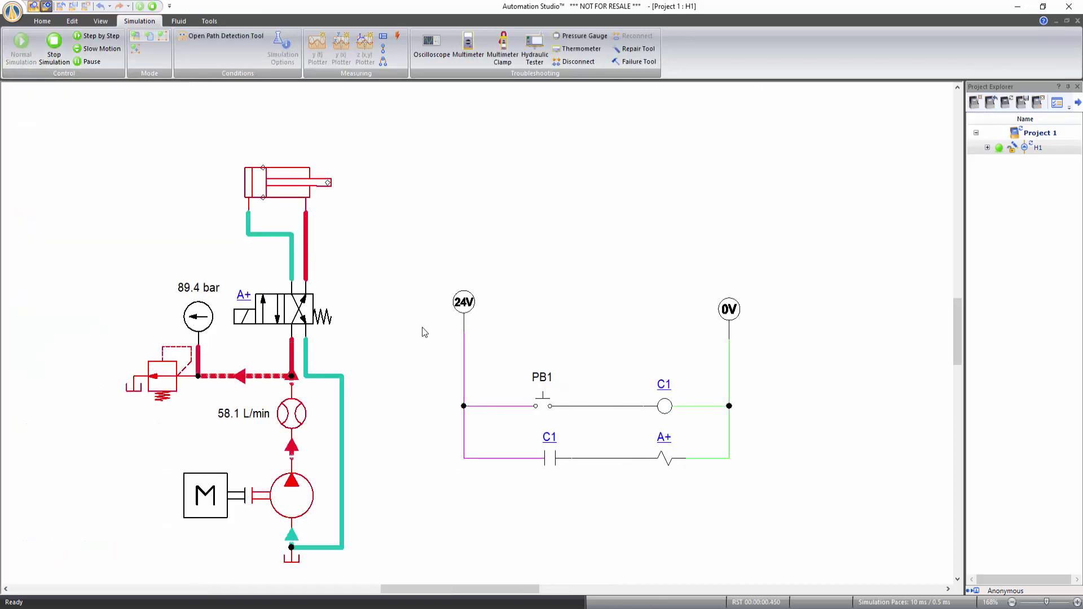
pyautogui.click(543, 402)
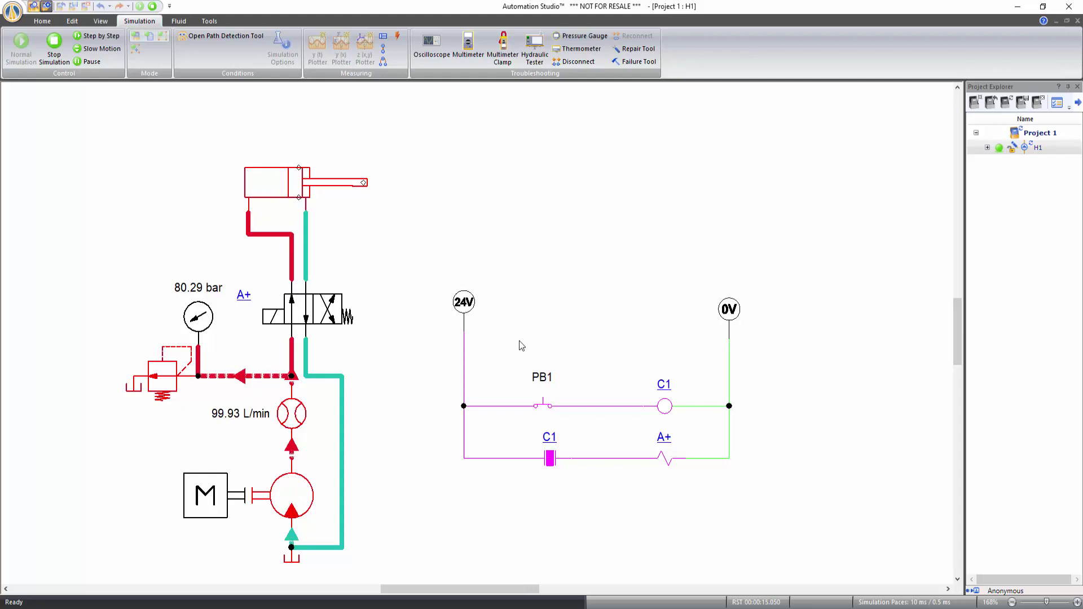
pyautogui.click(543, 406)
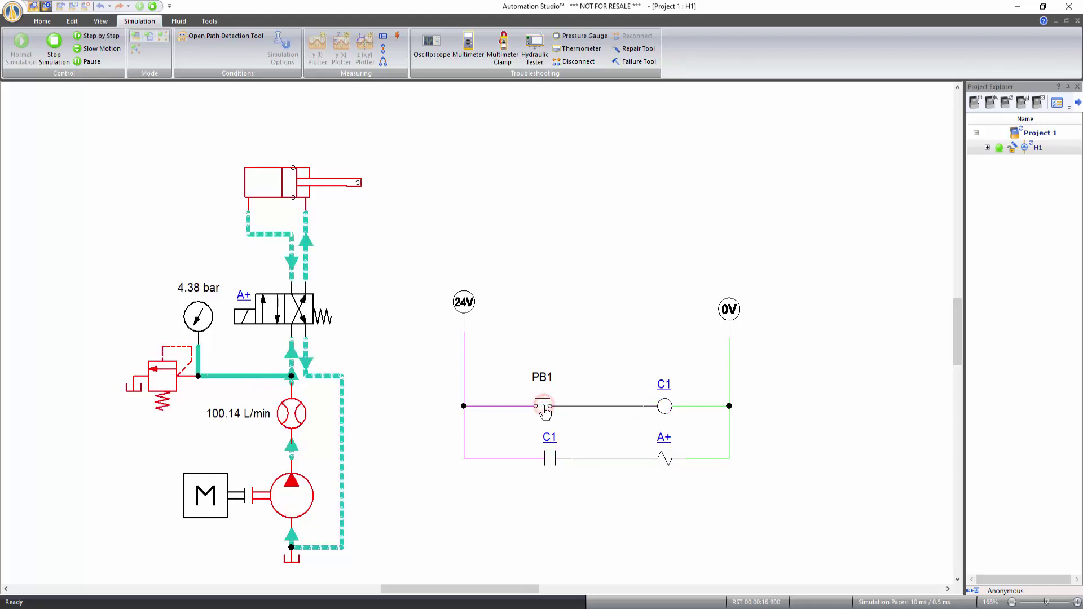